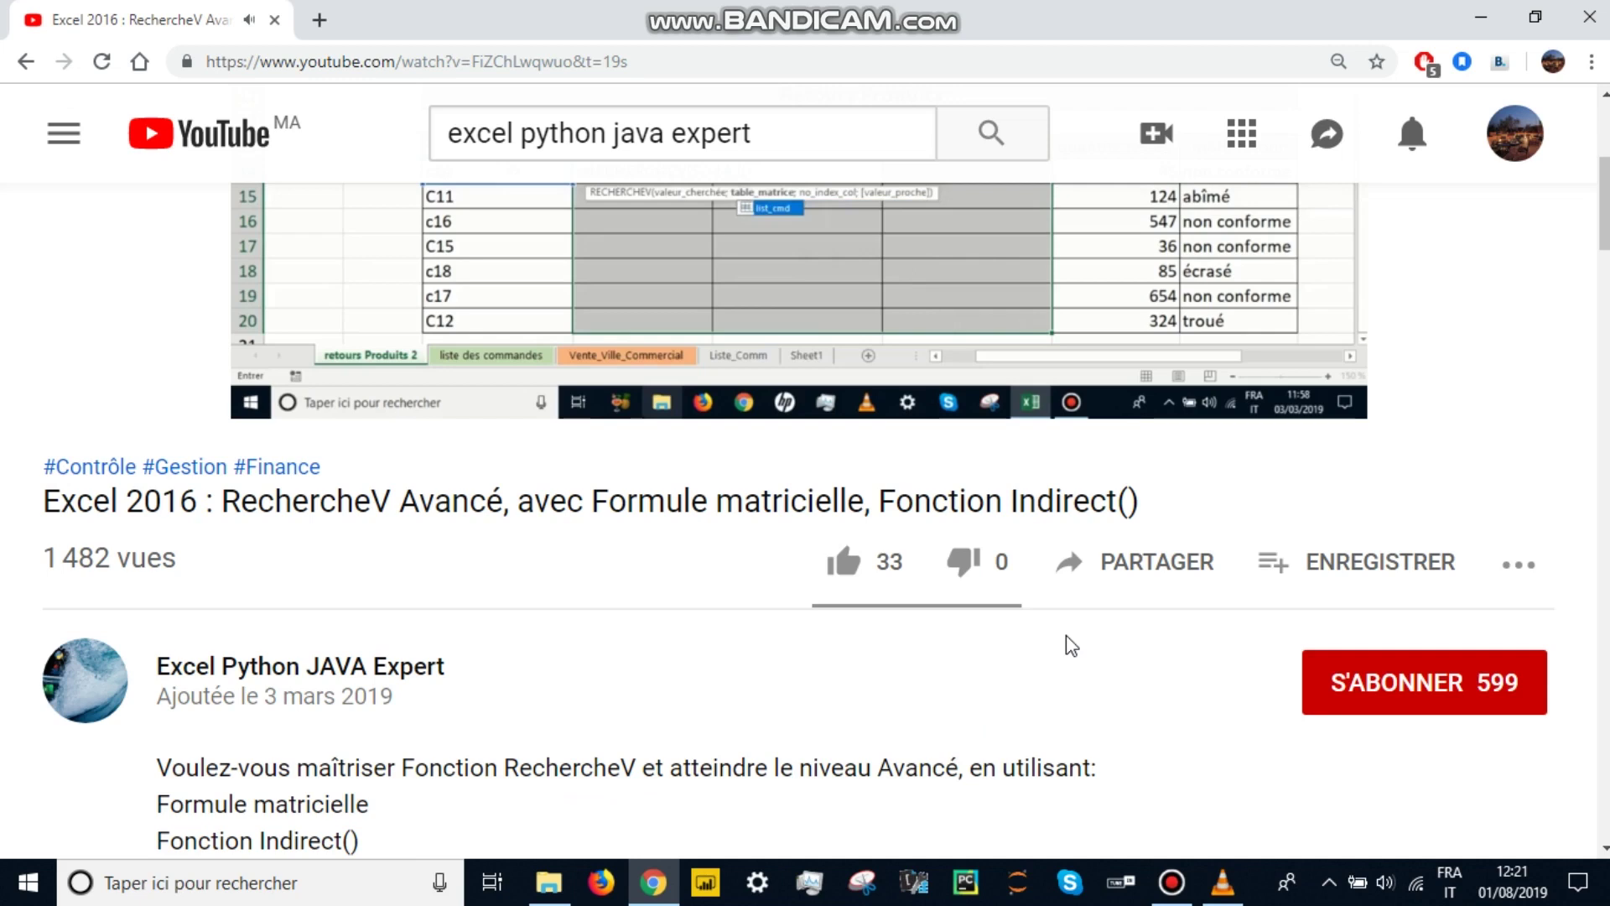
Subscribe to the Excel Python JAVA Expert channel with notifications turned on, and like the RechercheV video.
left_click(1414, 700)
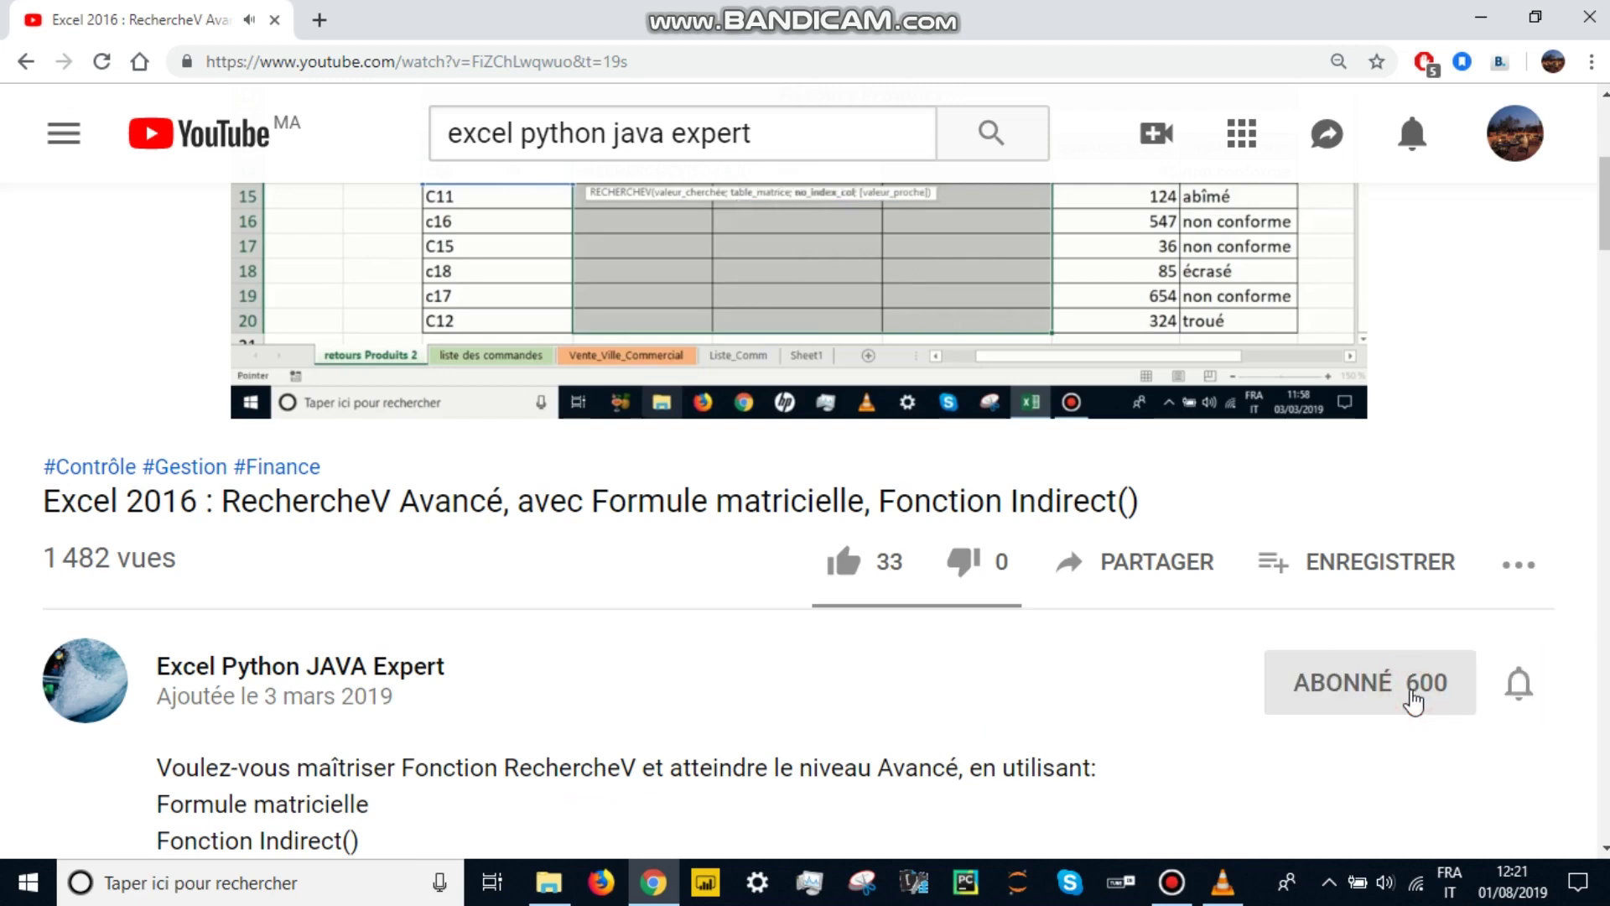
left_click(1518, 681)
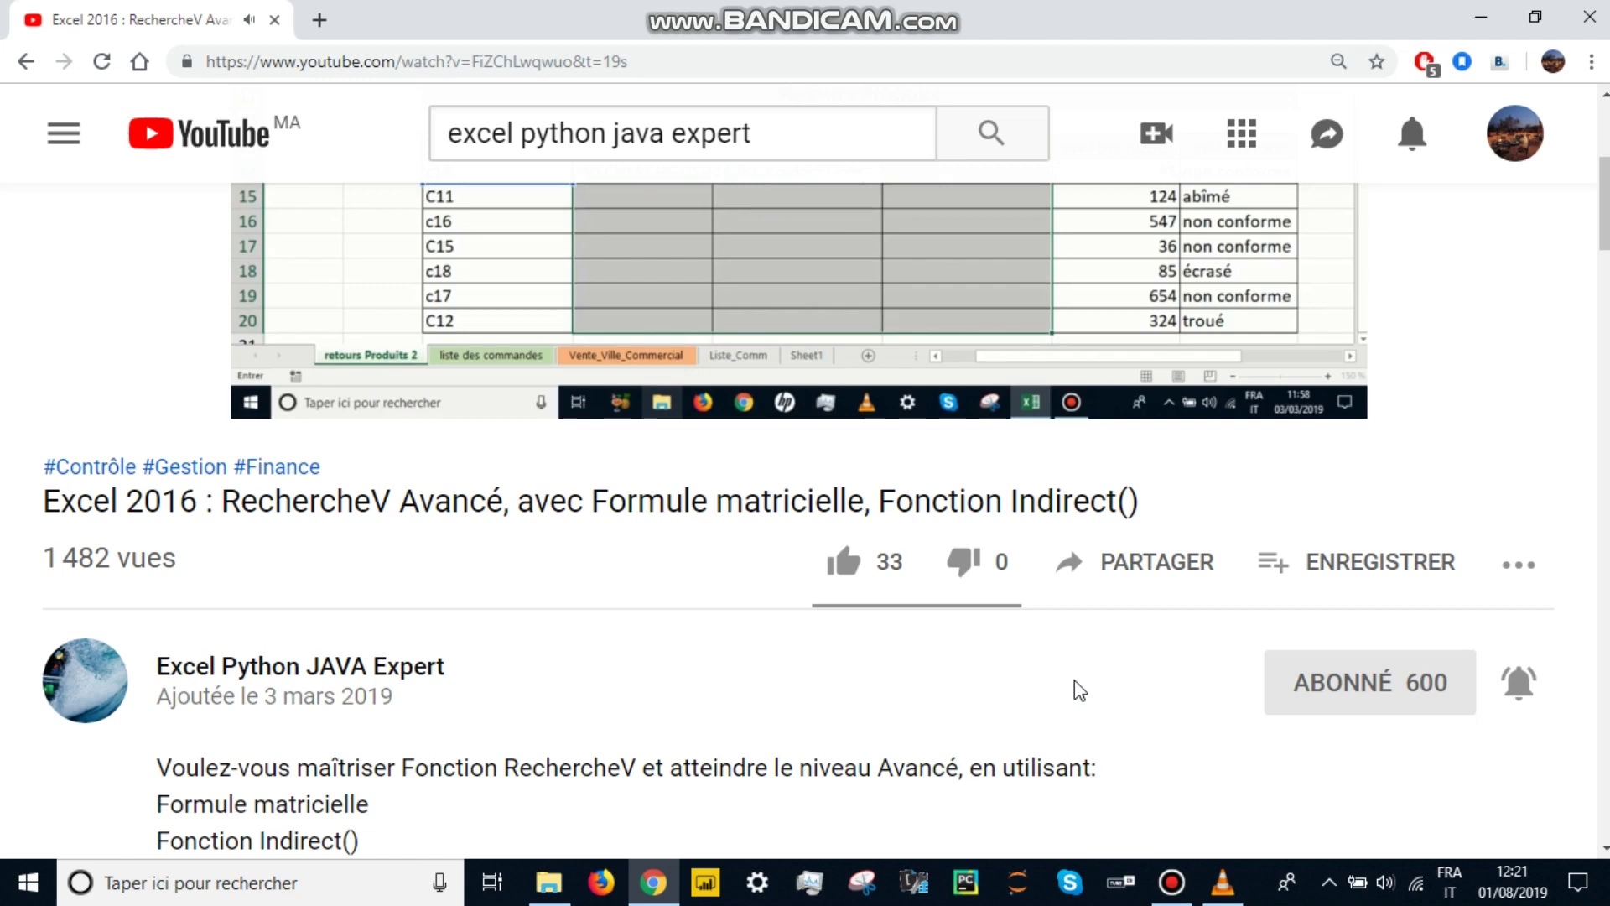
left_click(853, 578)
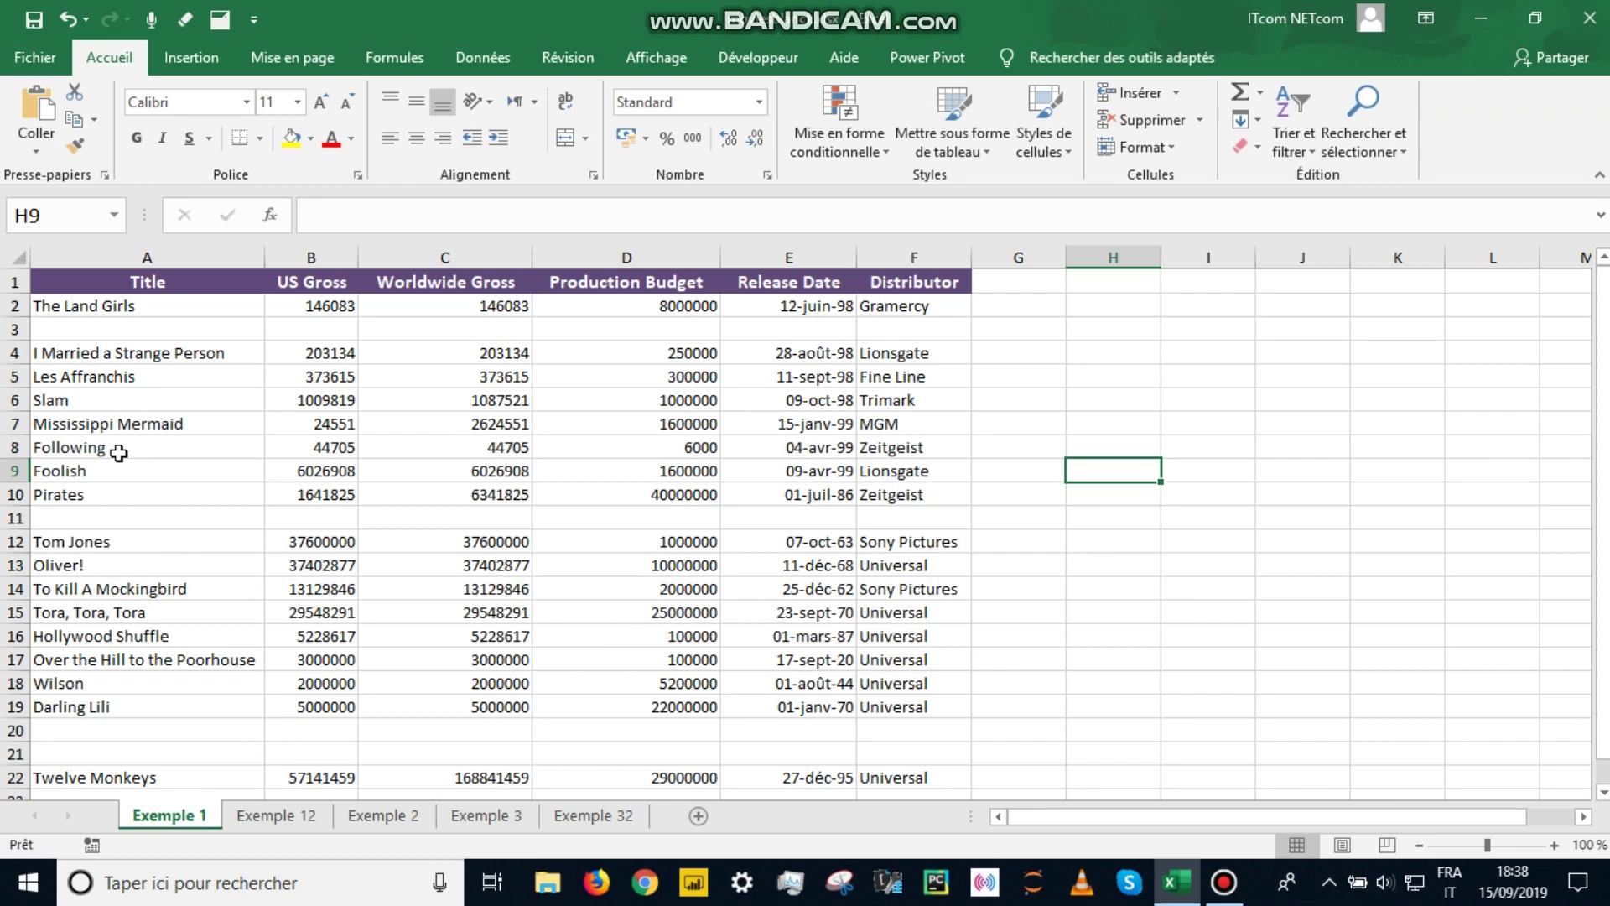
Delete the blank rows 3, 11, 20 and 21 from the film table on the Exemple 1 sheet.
left_click(17, 329)
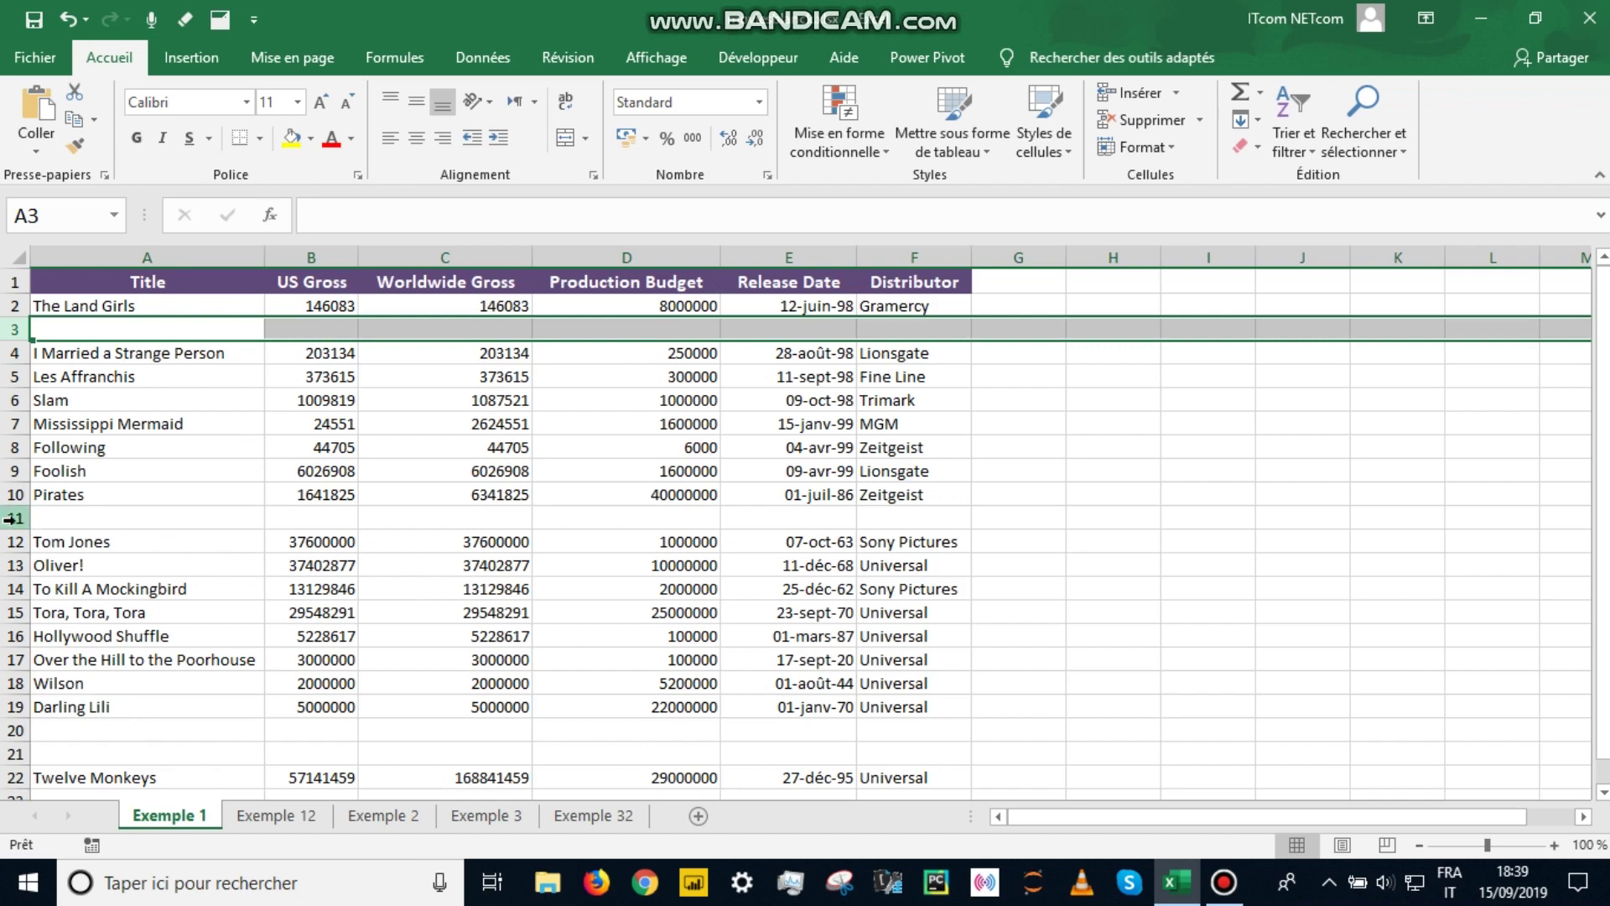
left_click(16, 520)
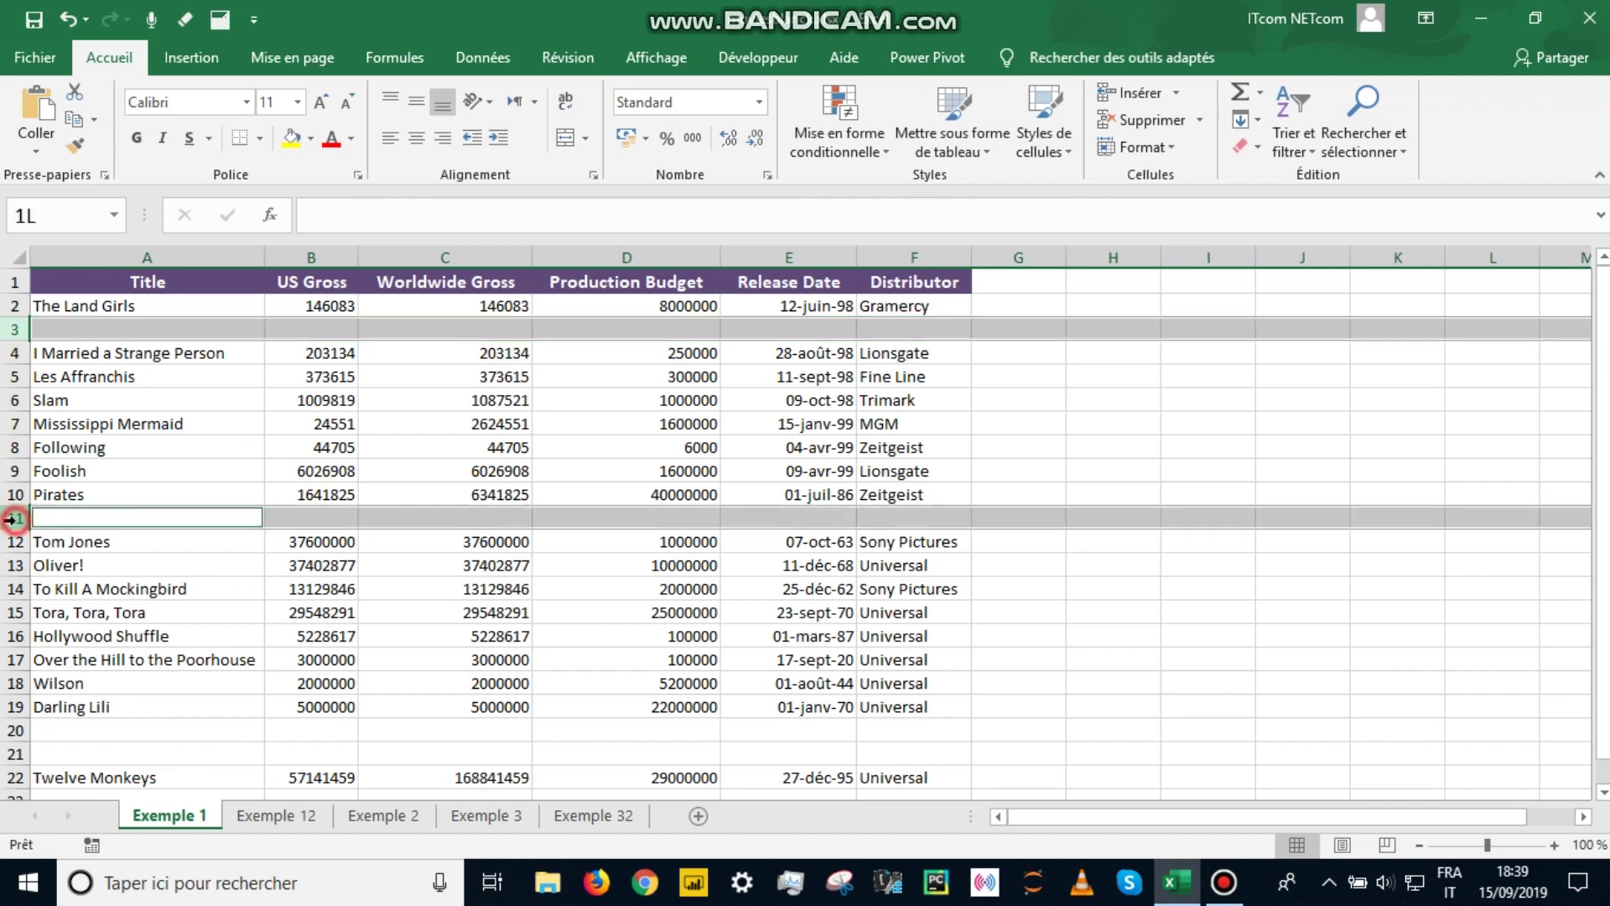
left_click(13, 731, "ctrl")
left_click(8, 754, "ctrl")
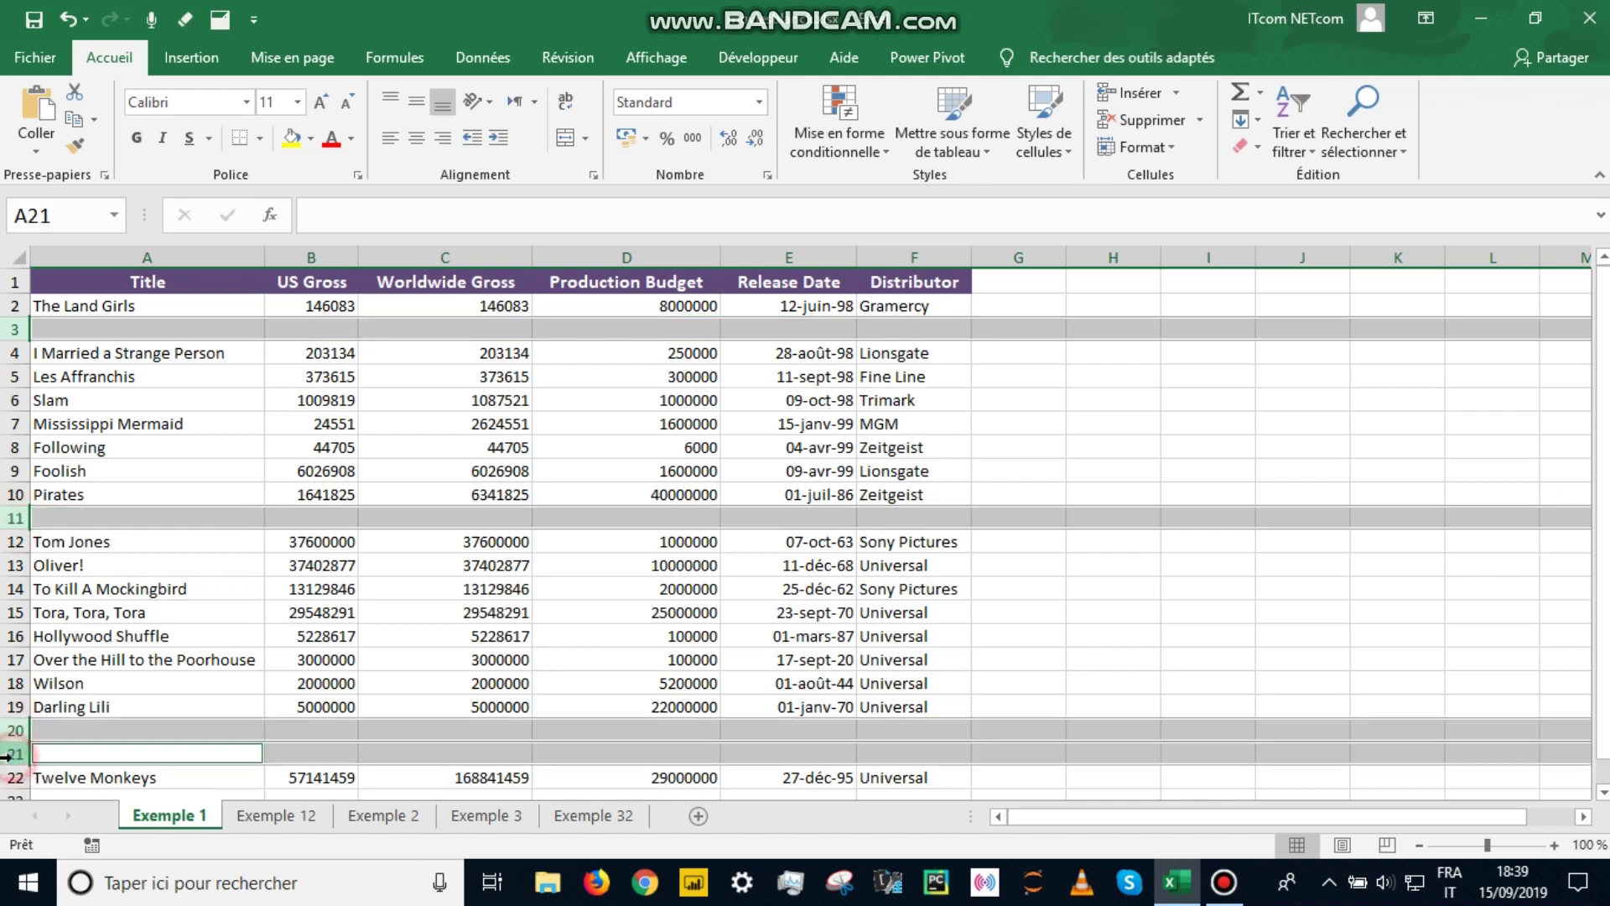
right_click(74, 753)
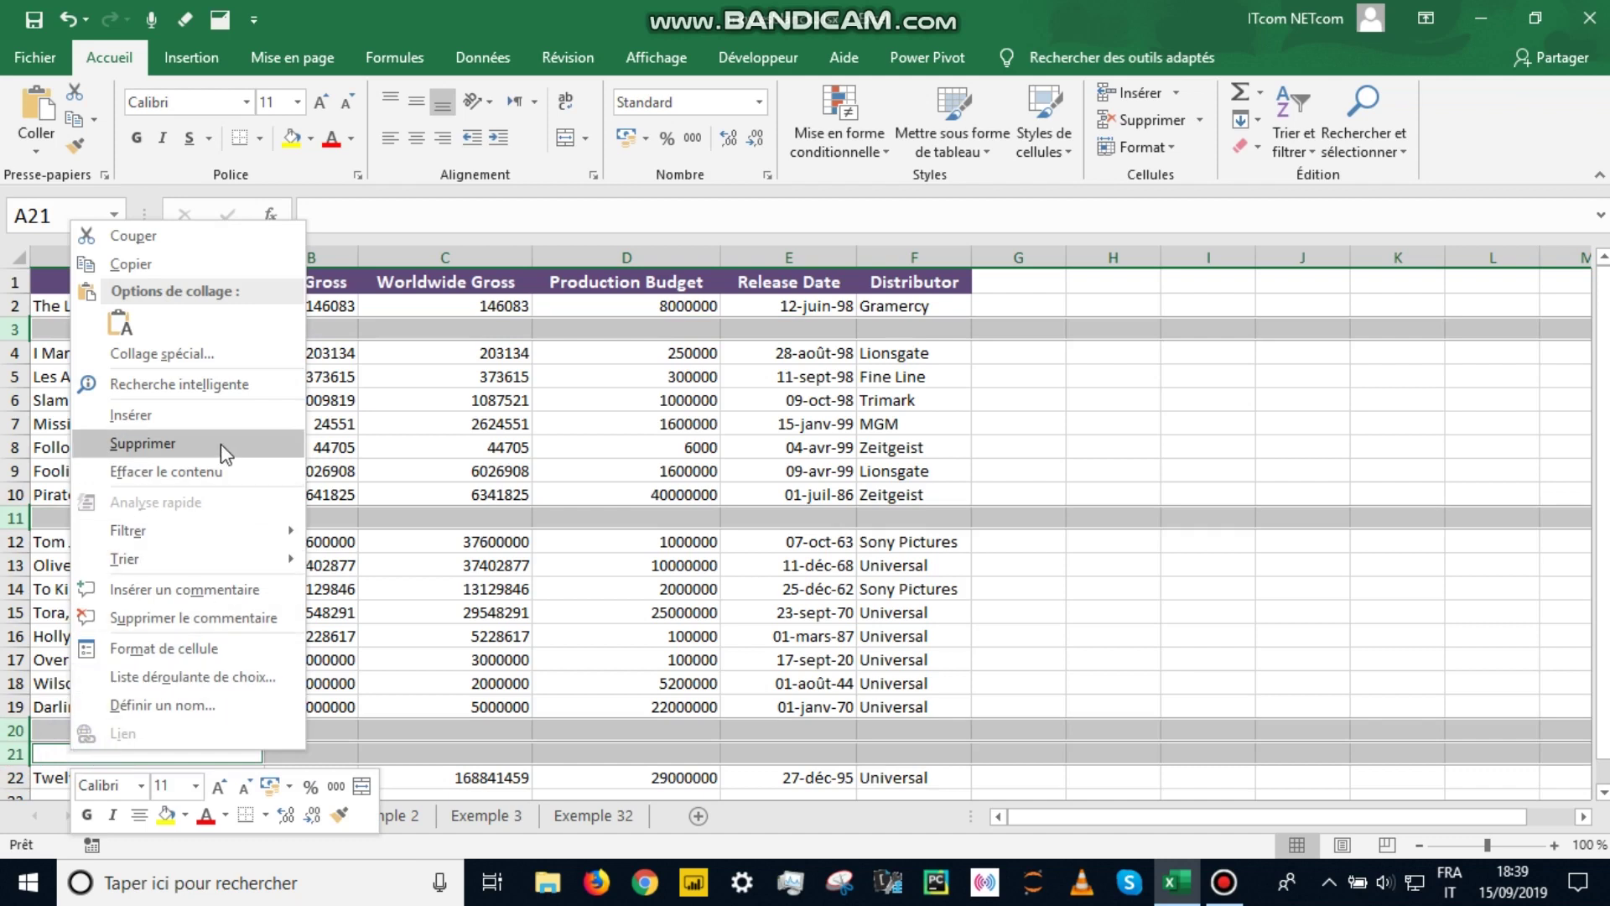
left_click(192, 443)
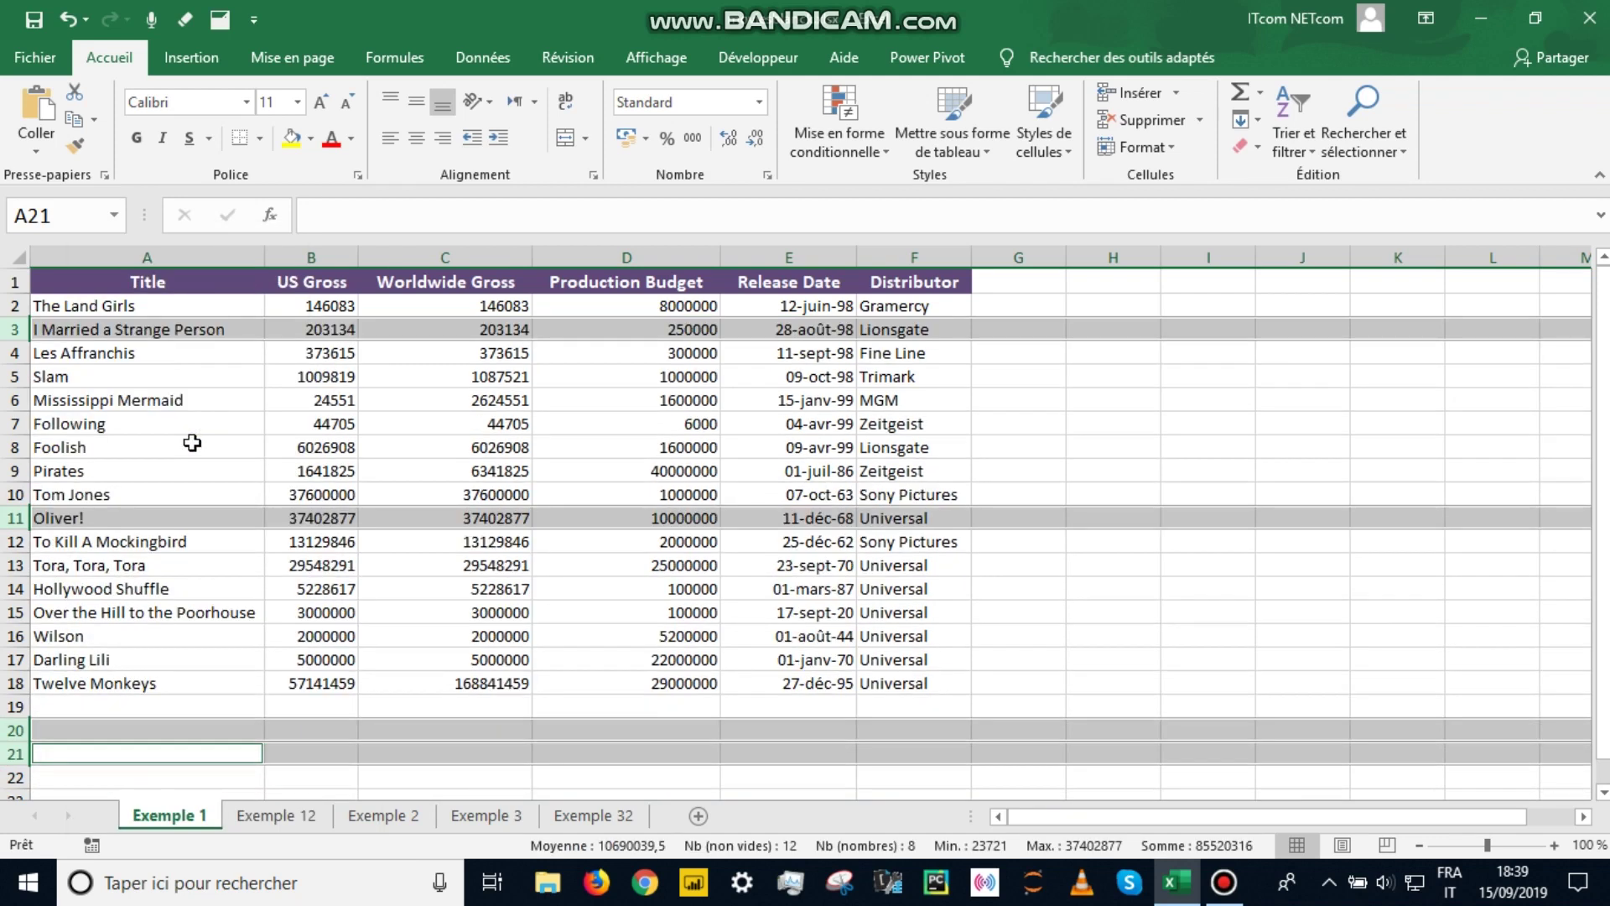
Undo the deletion of the four blank rows.
left_click(1035, 374)
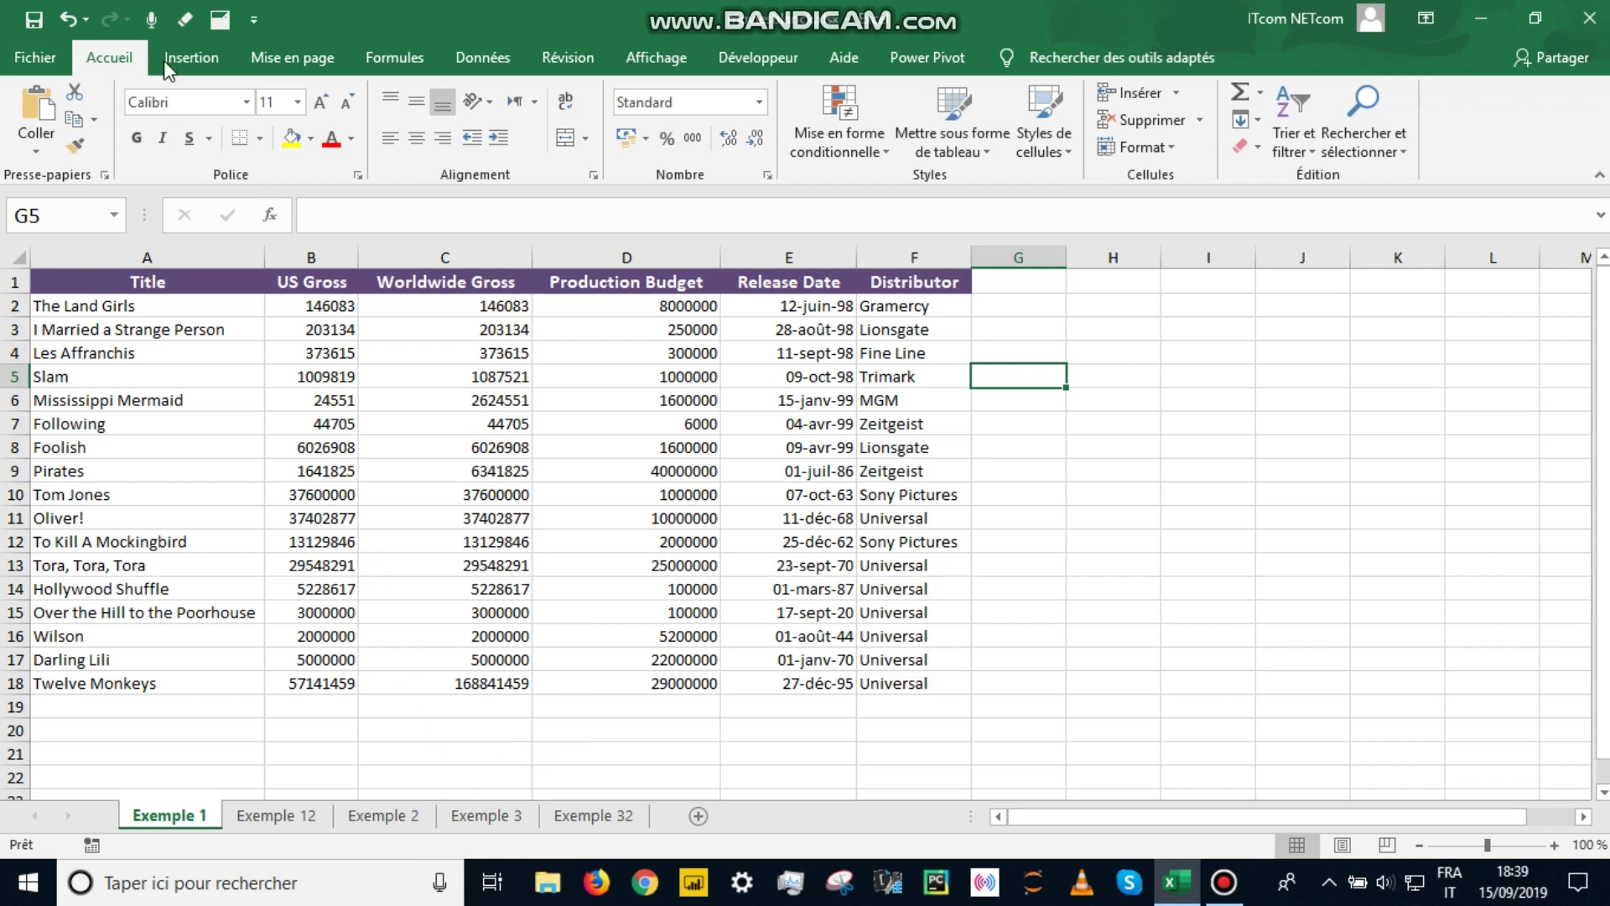
left_click(71, 20)
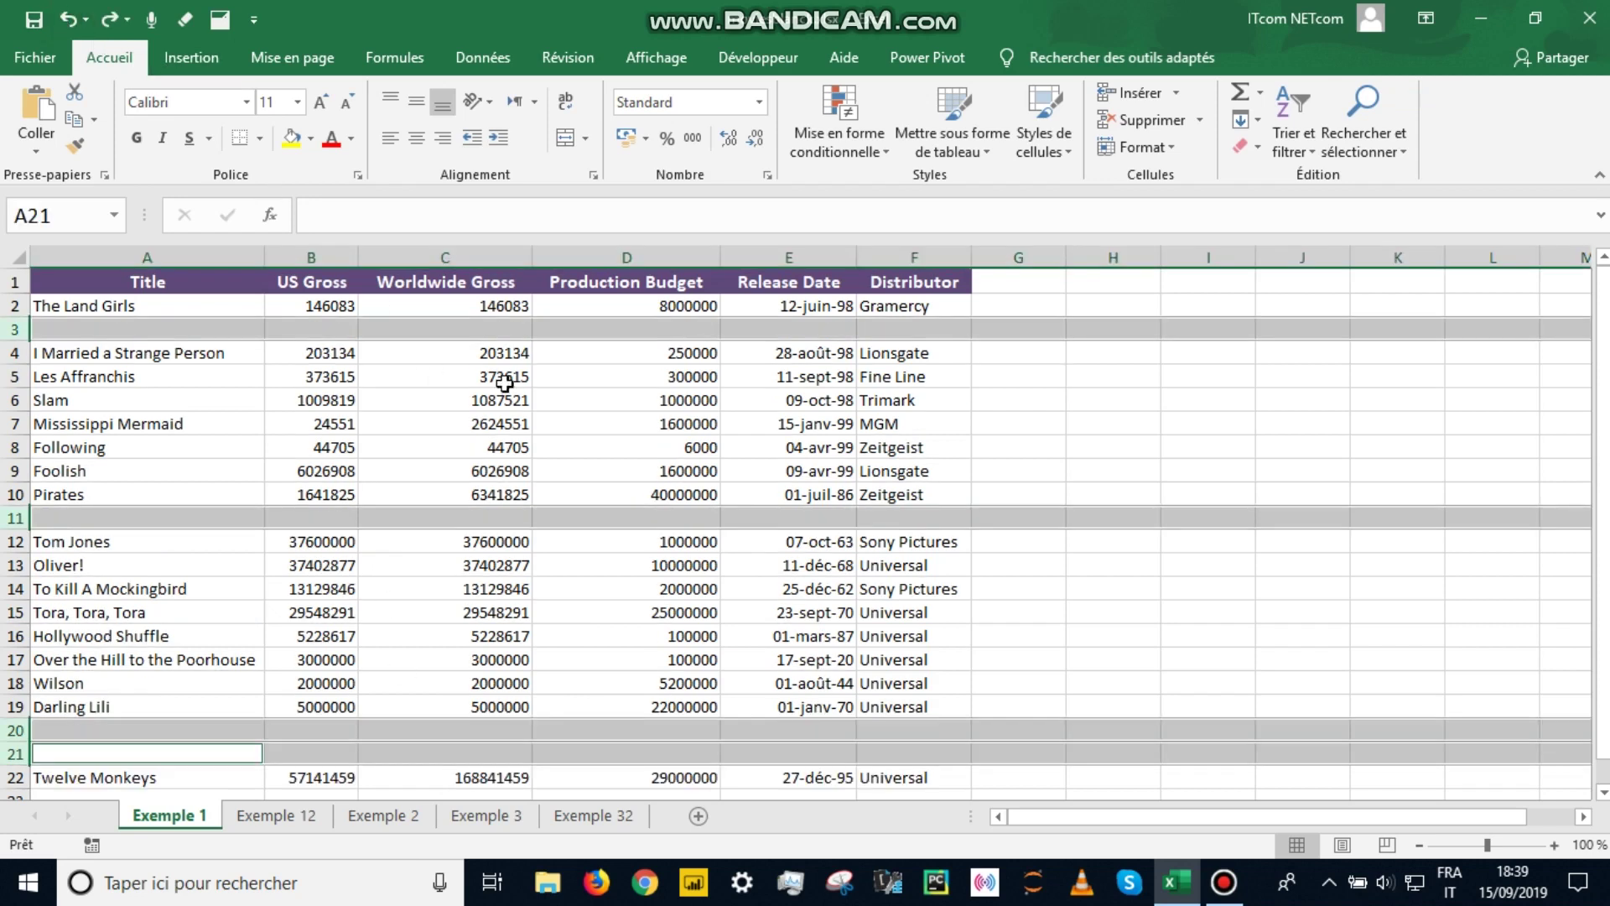
left_click(599, 417)
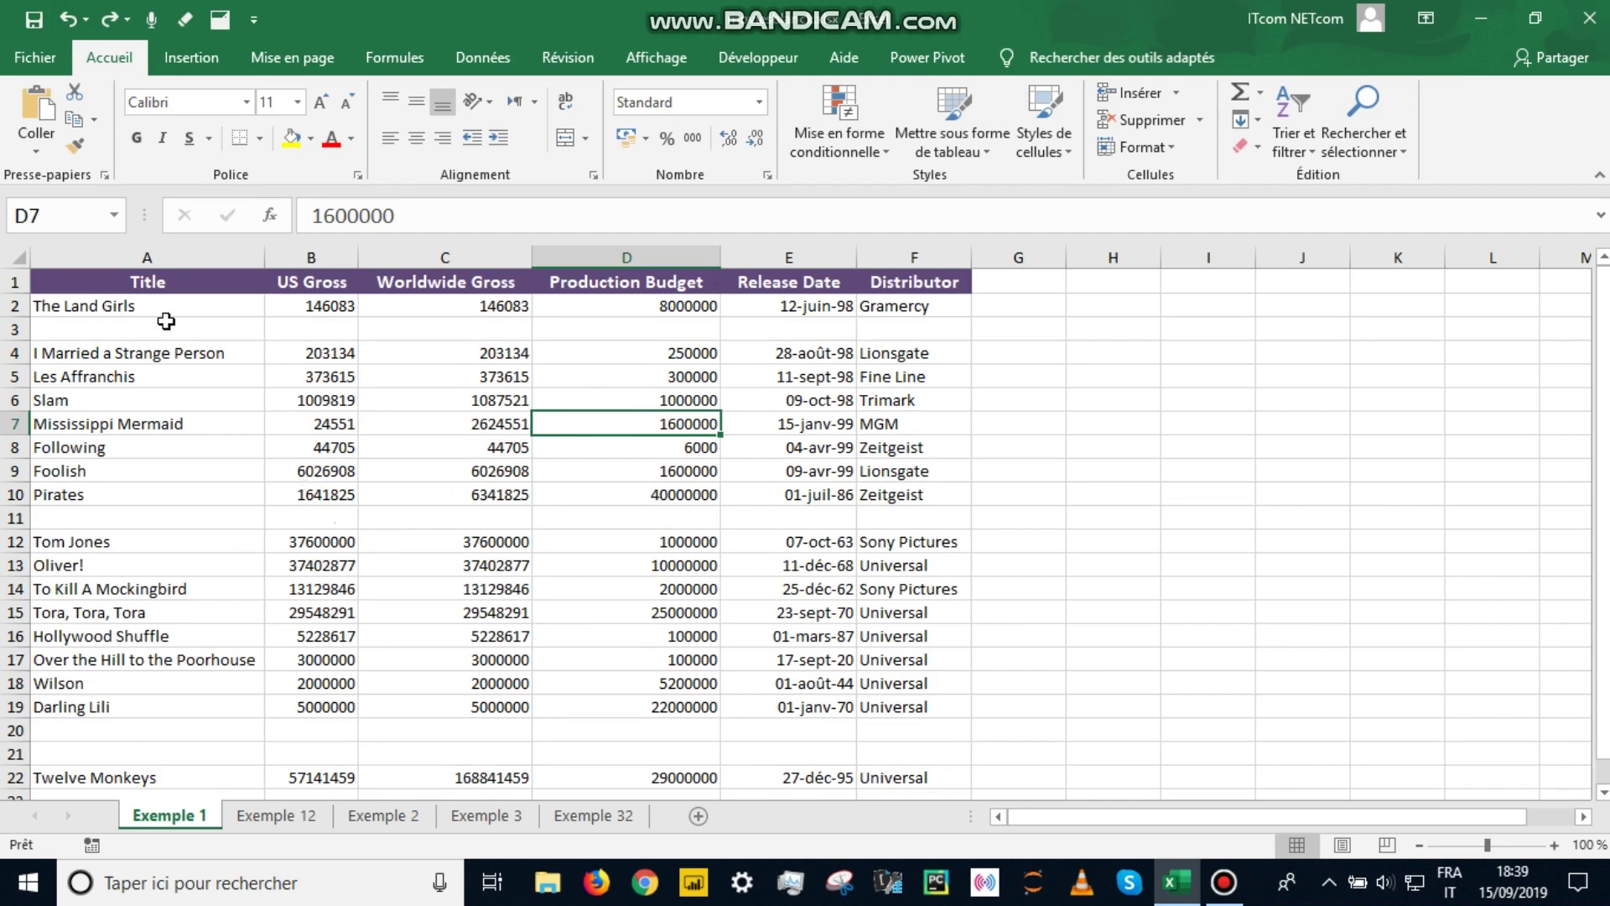
left_click(339, 388)
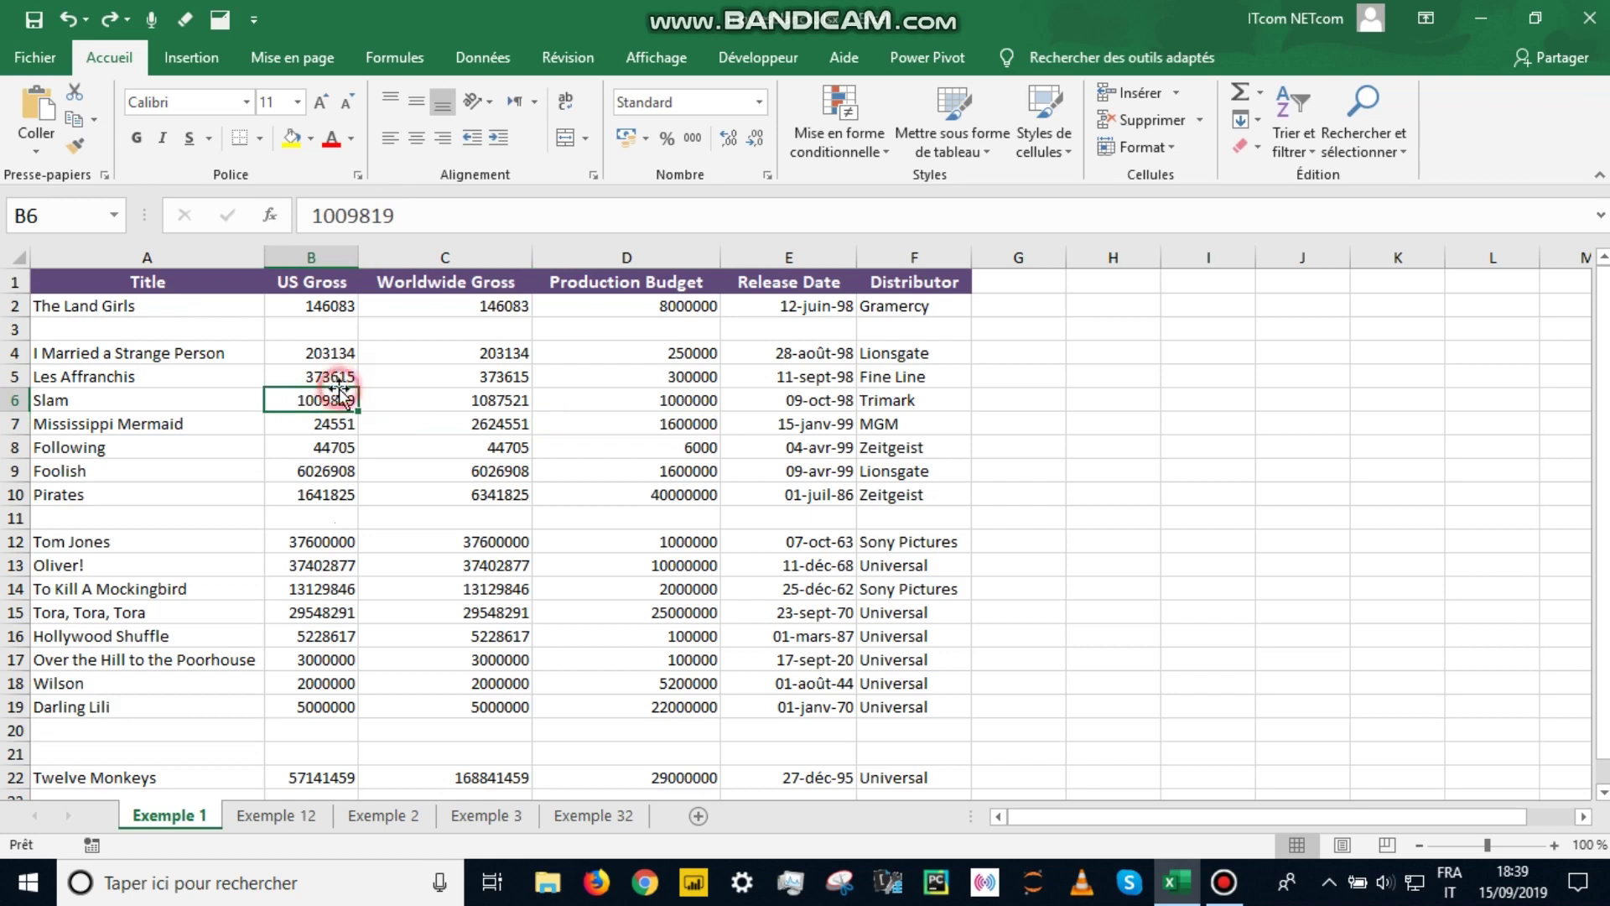
left_click(467, 378)
left_click(742, 376)
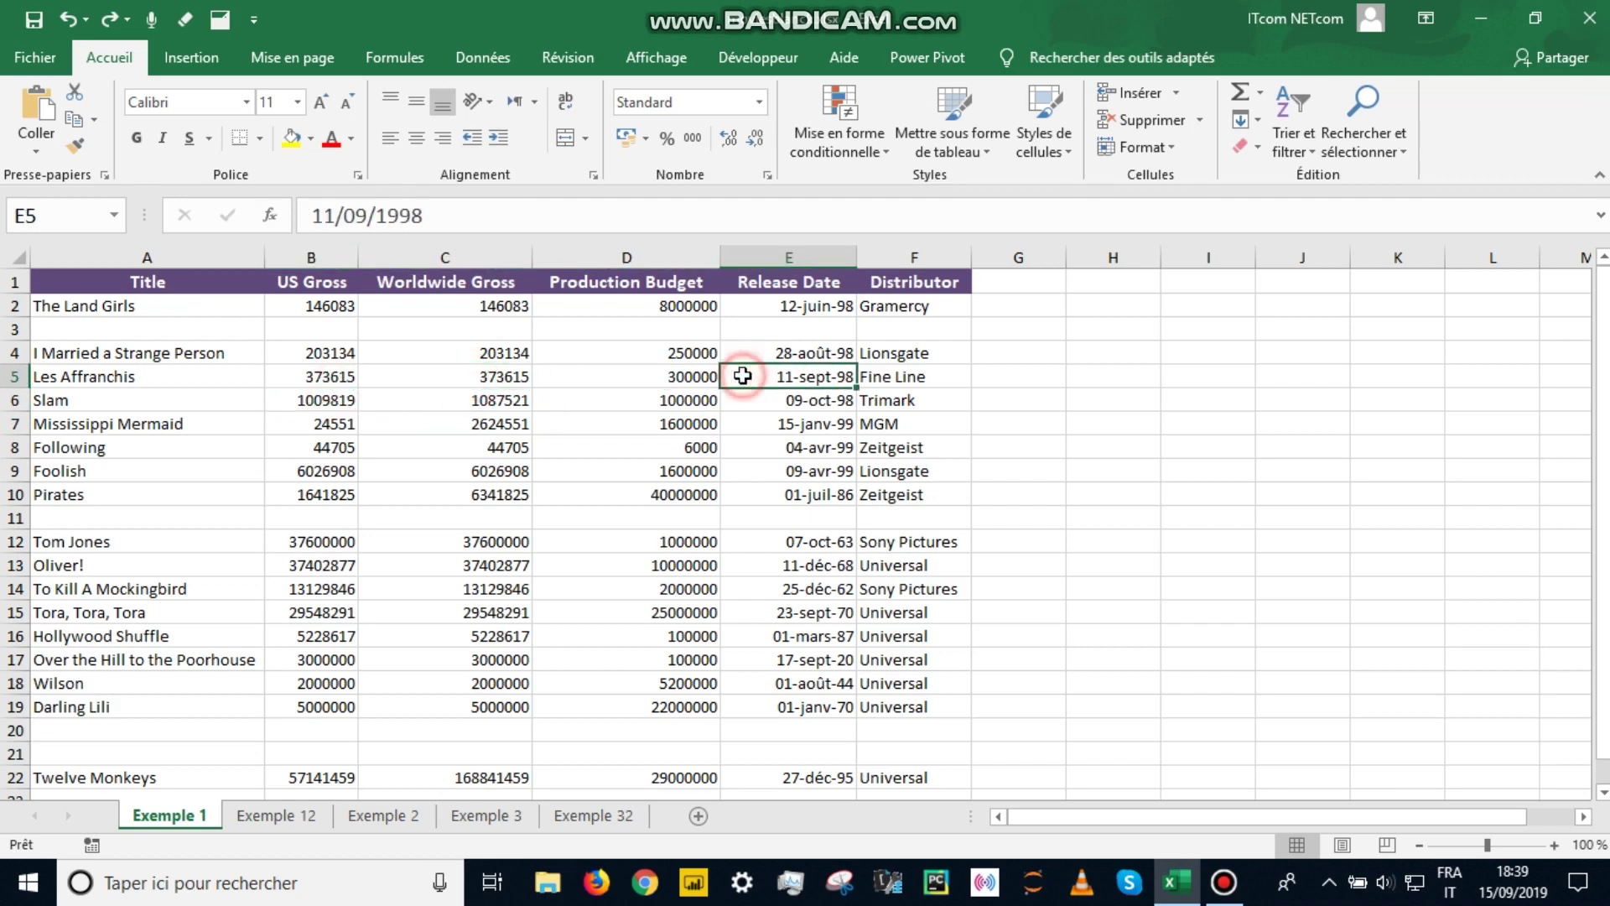
left_click(668, 373)
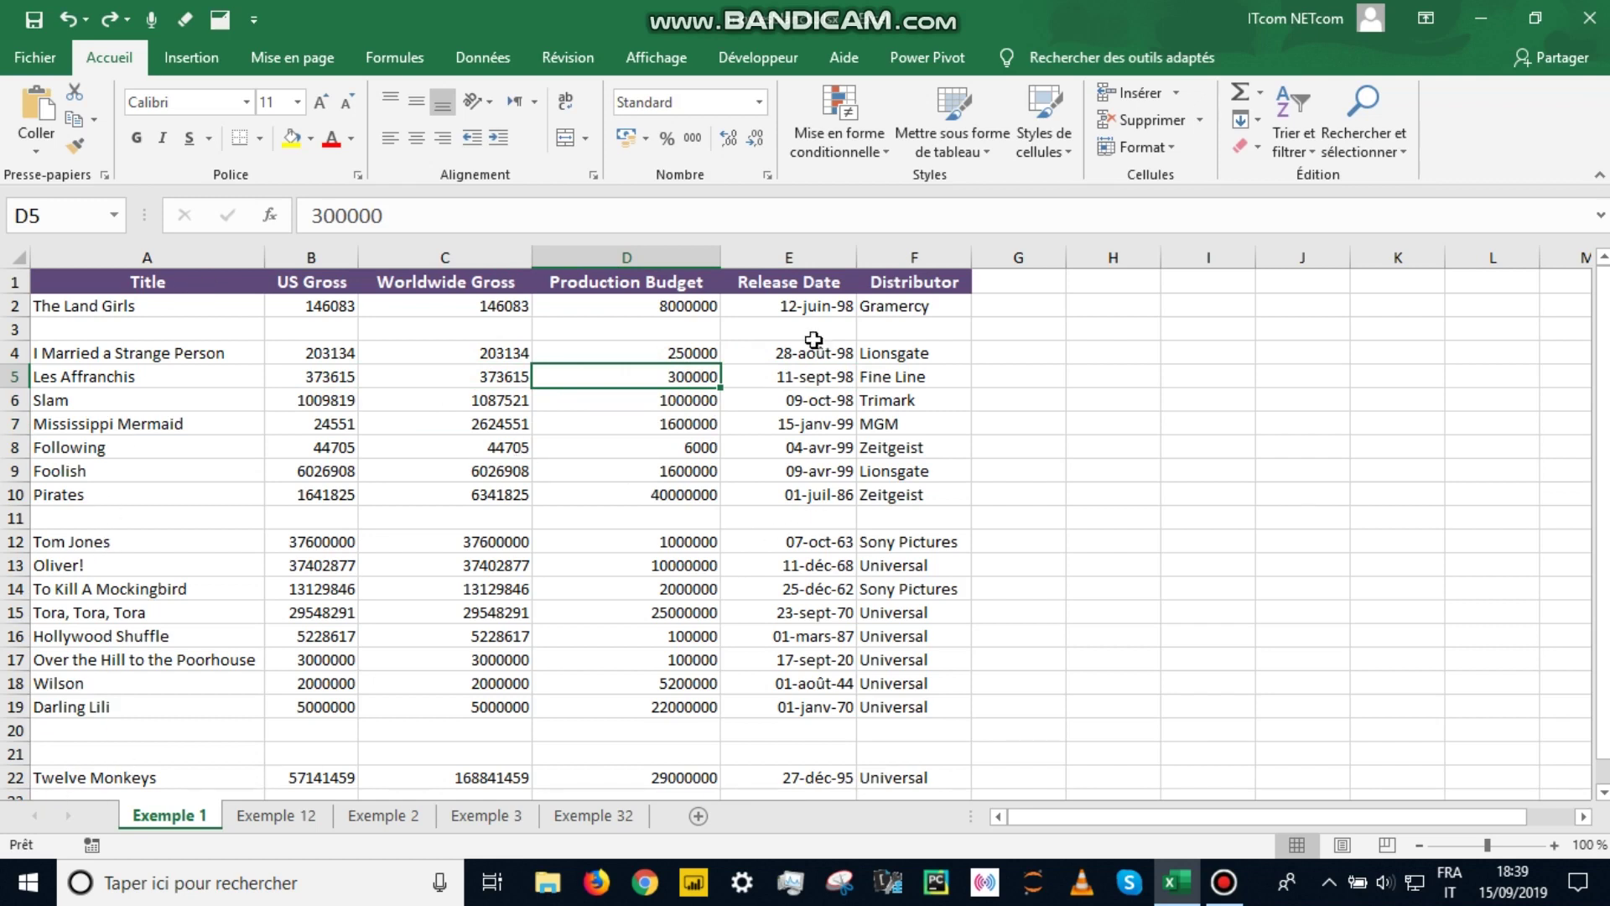
On the Exemple 12 sheet, select the range from A2 to the last used cell, and clear the selection.
left_click(298, 818)
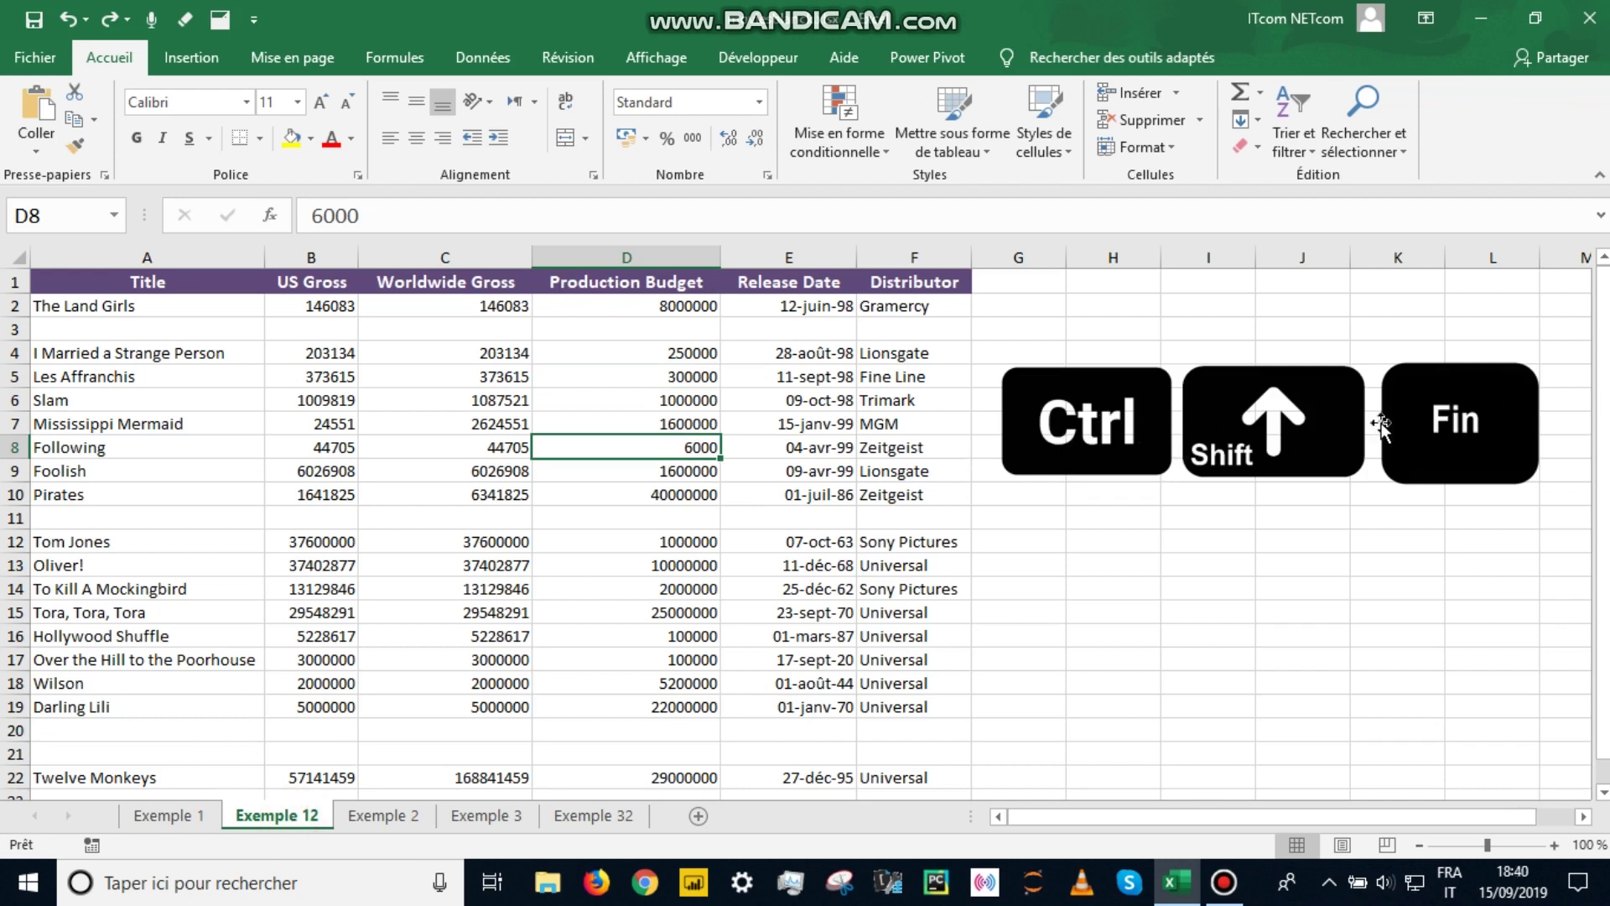
left_click(174, 306)
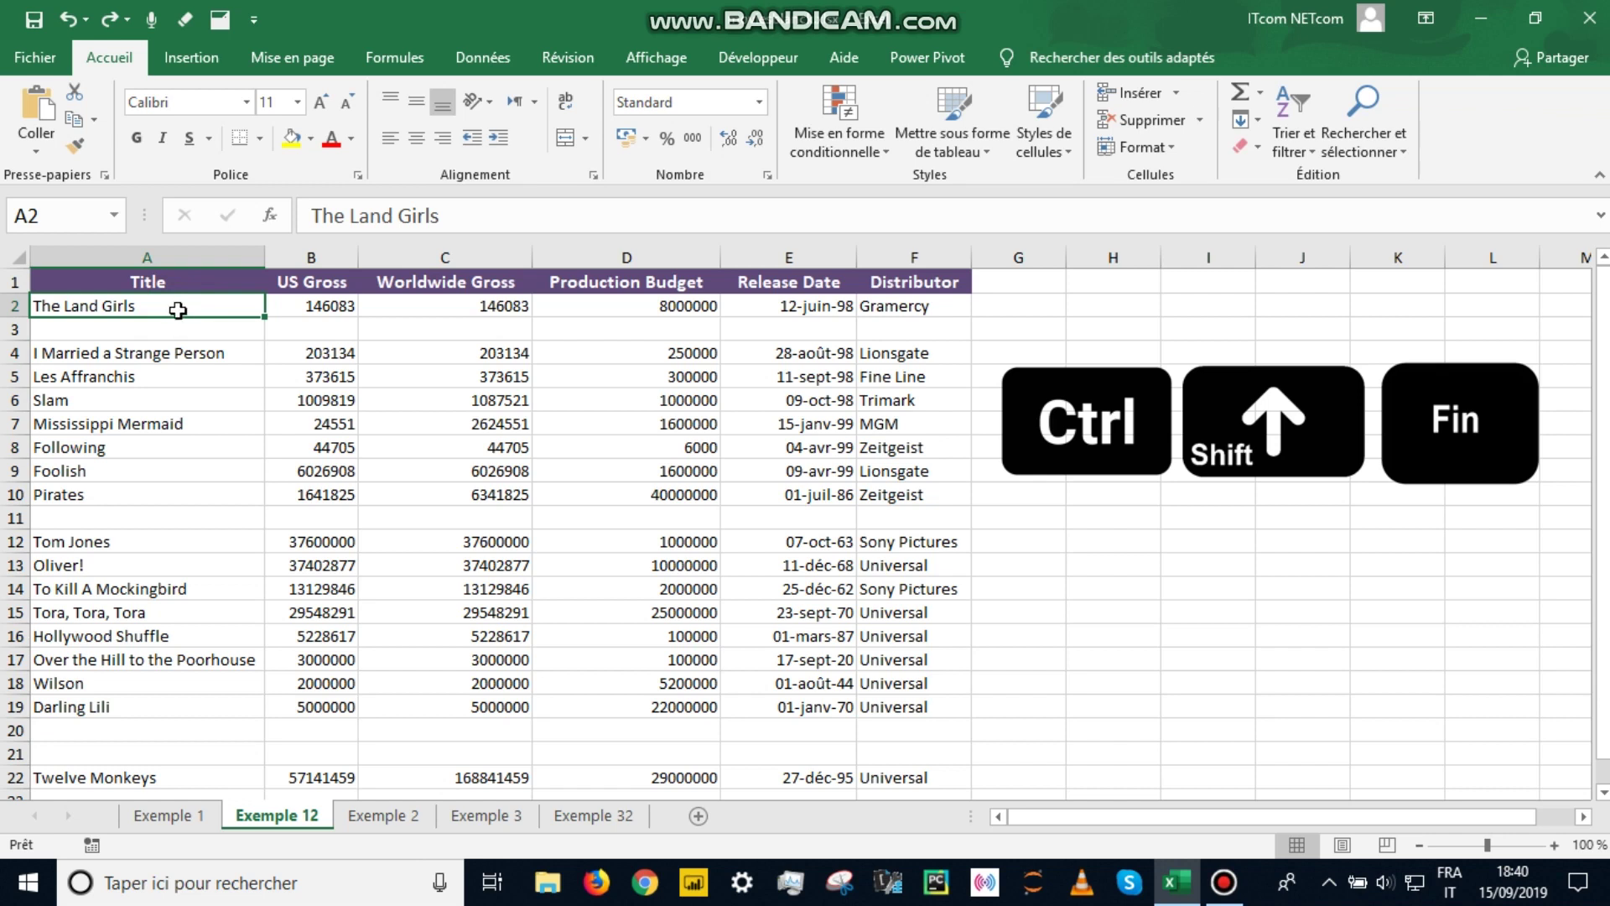
key("ctrl+shift+End")
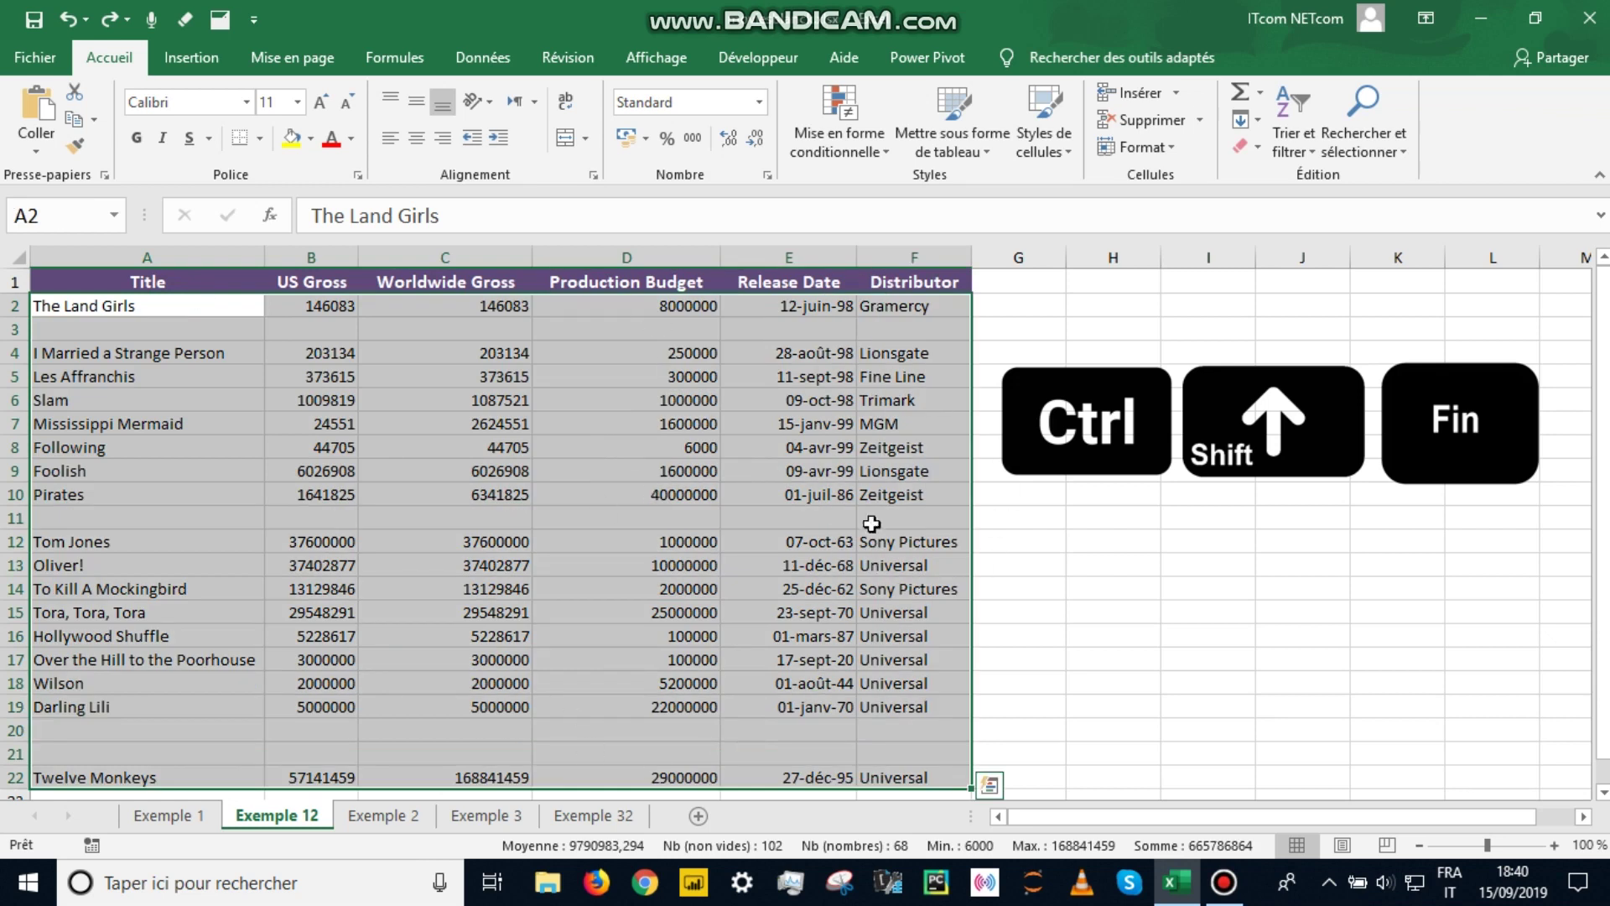
left_click(793, 562)
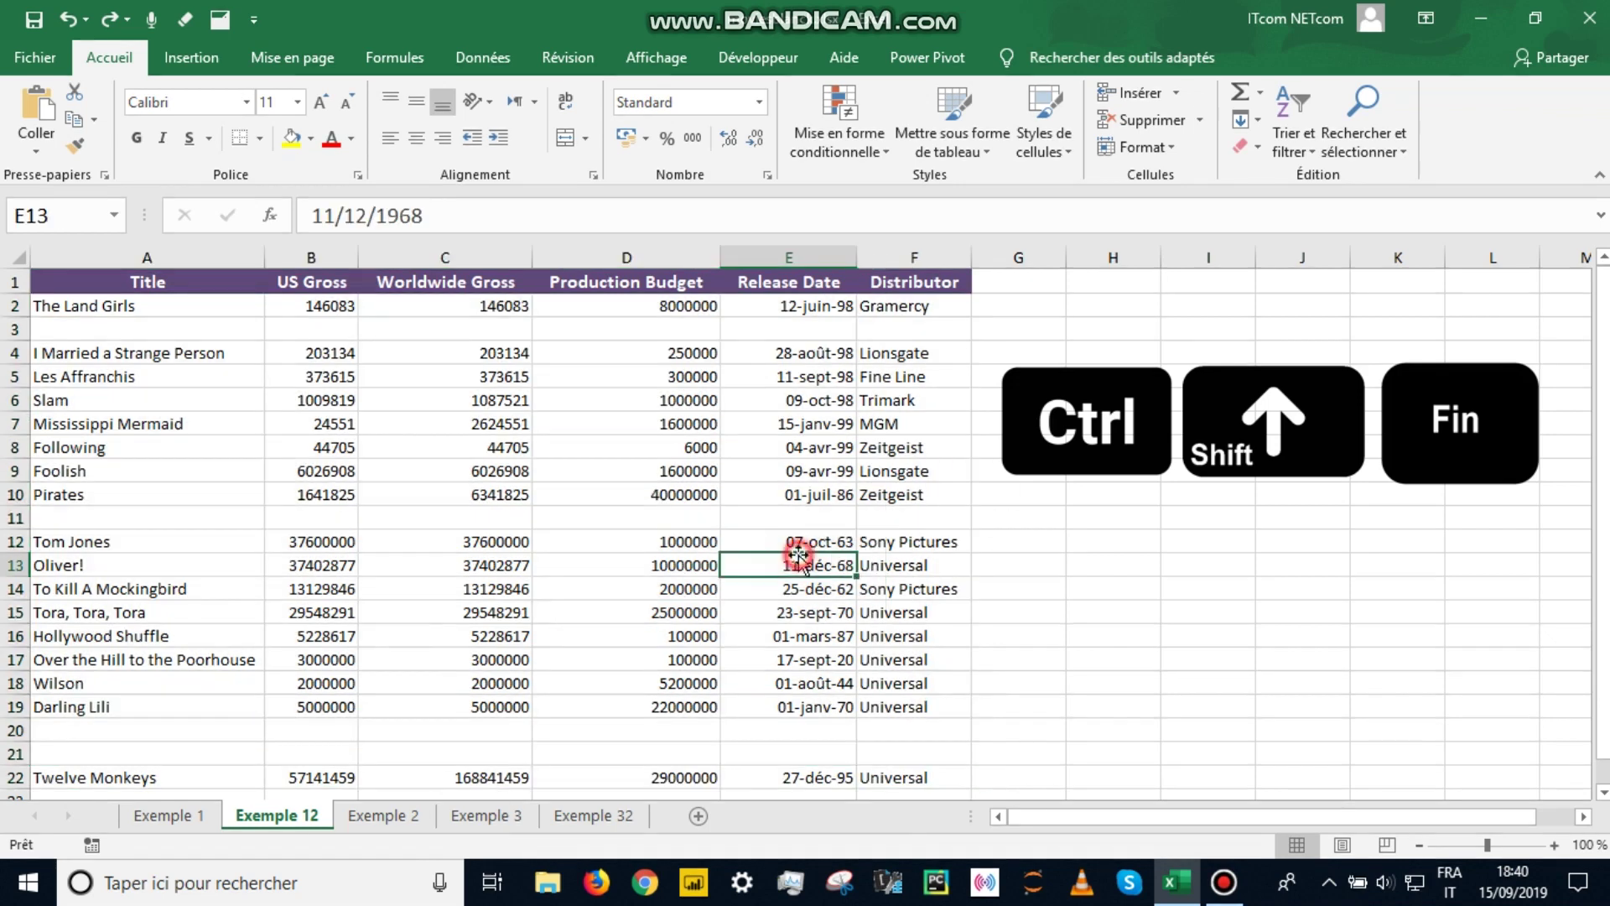
On the Exemple 1 sheet, select only the blank cells (Cellules vides) within A2:F22 and delete their entire rows.
left_click(164, 816)
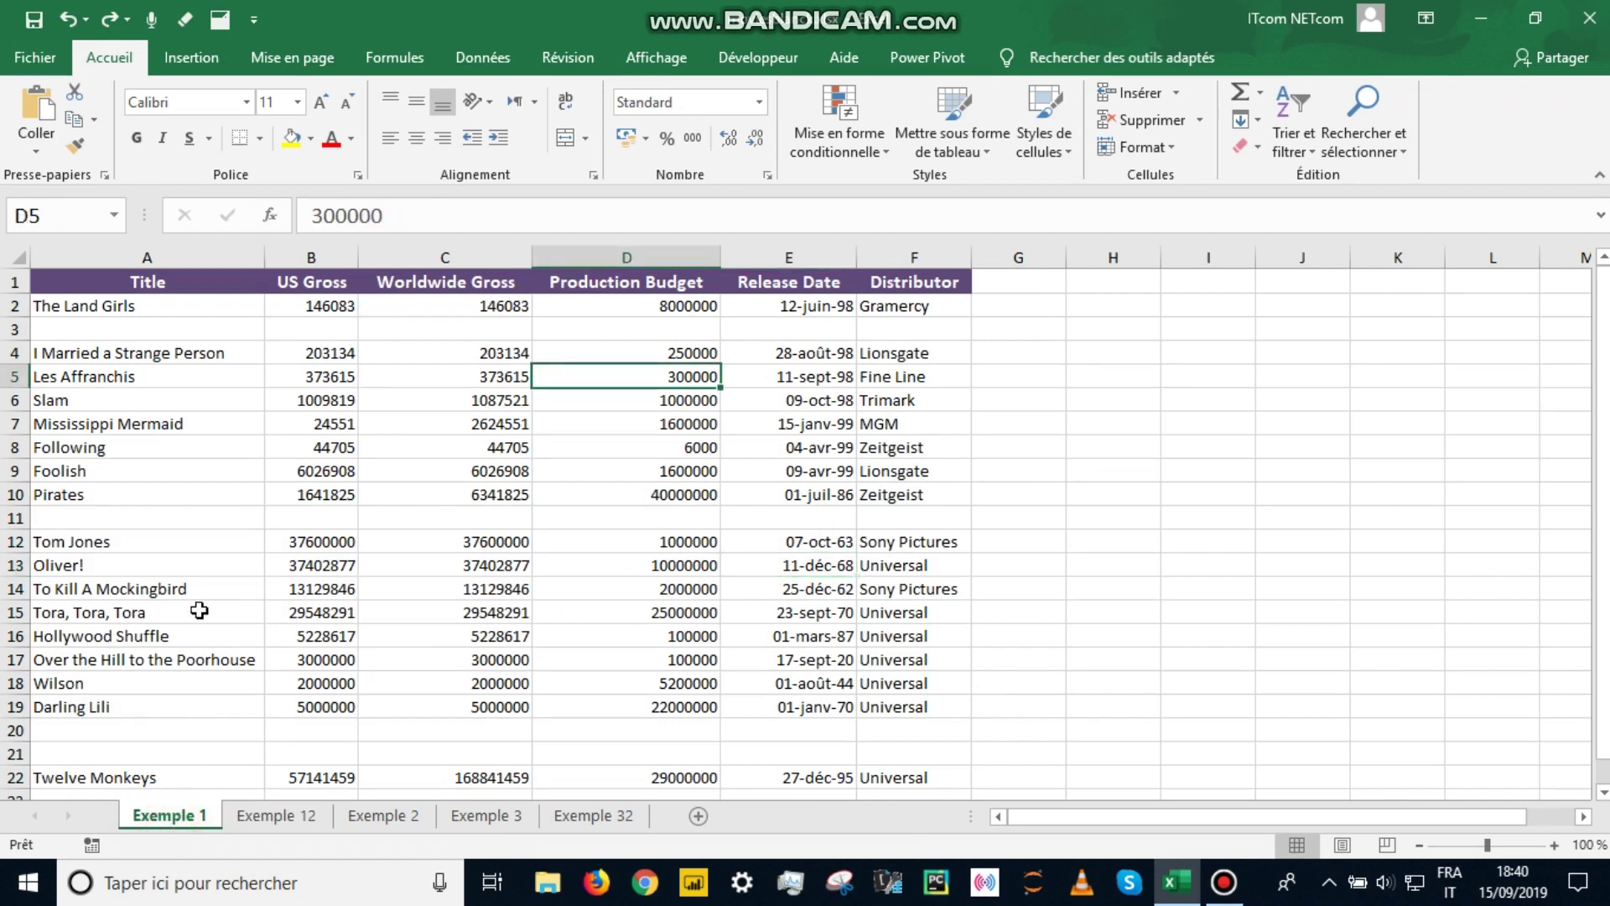
left_click_drag(92, 306, 903, 778)
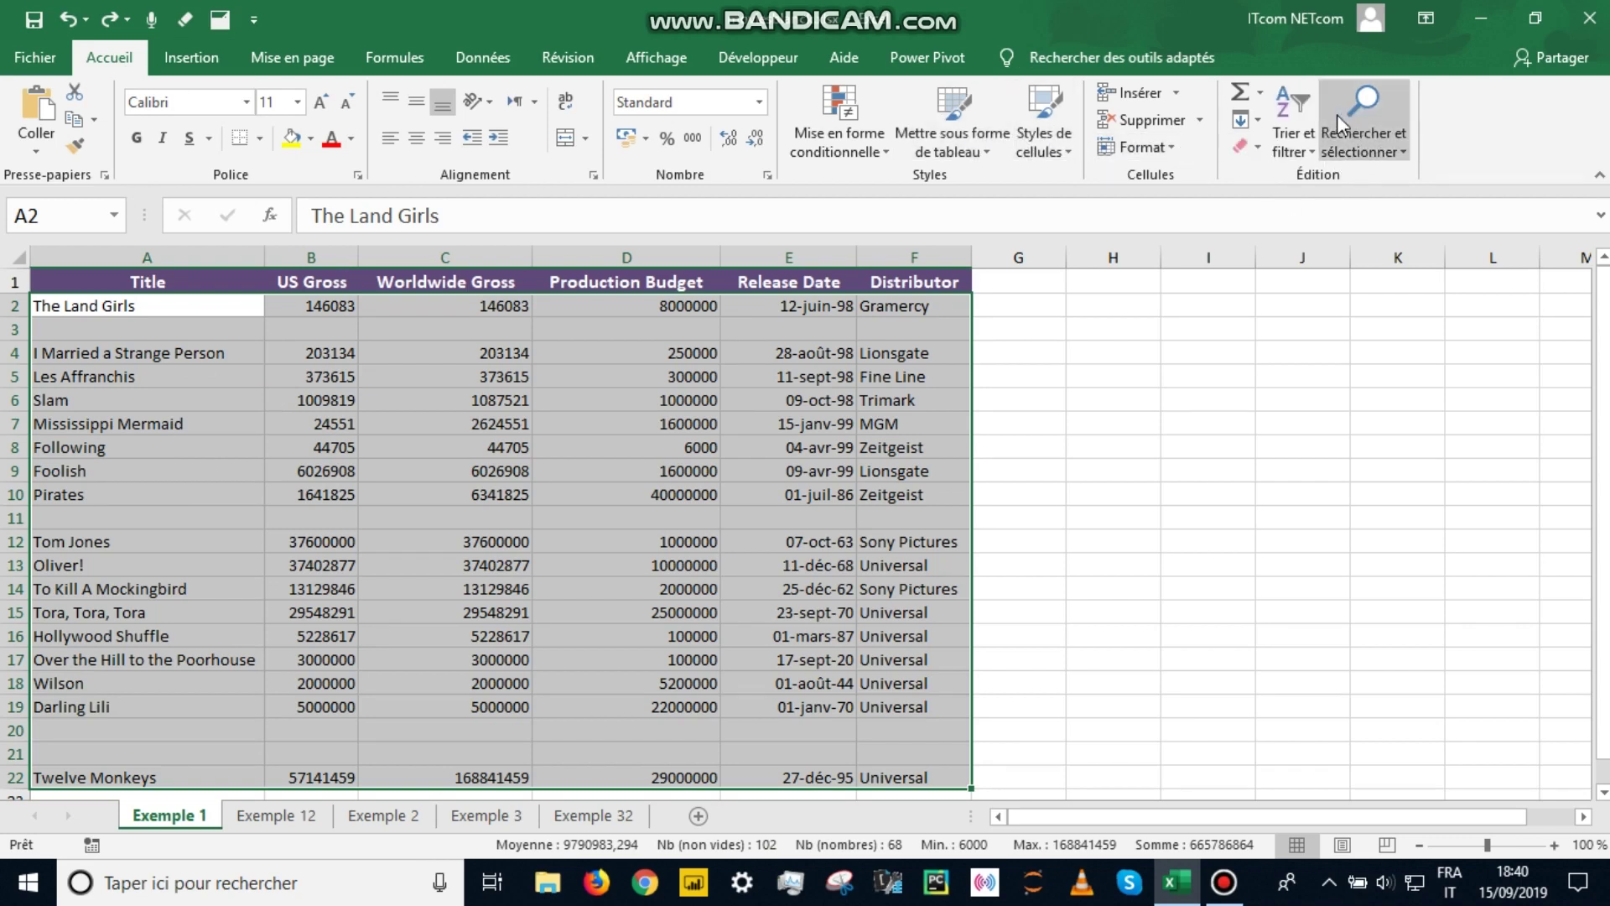
left_click(1365, 151)
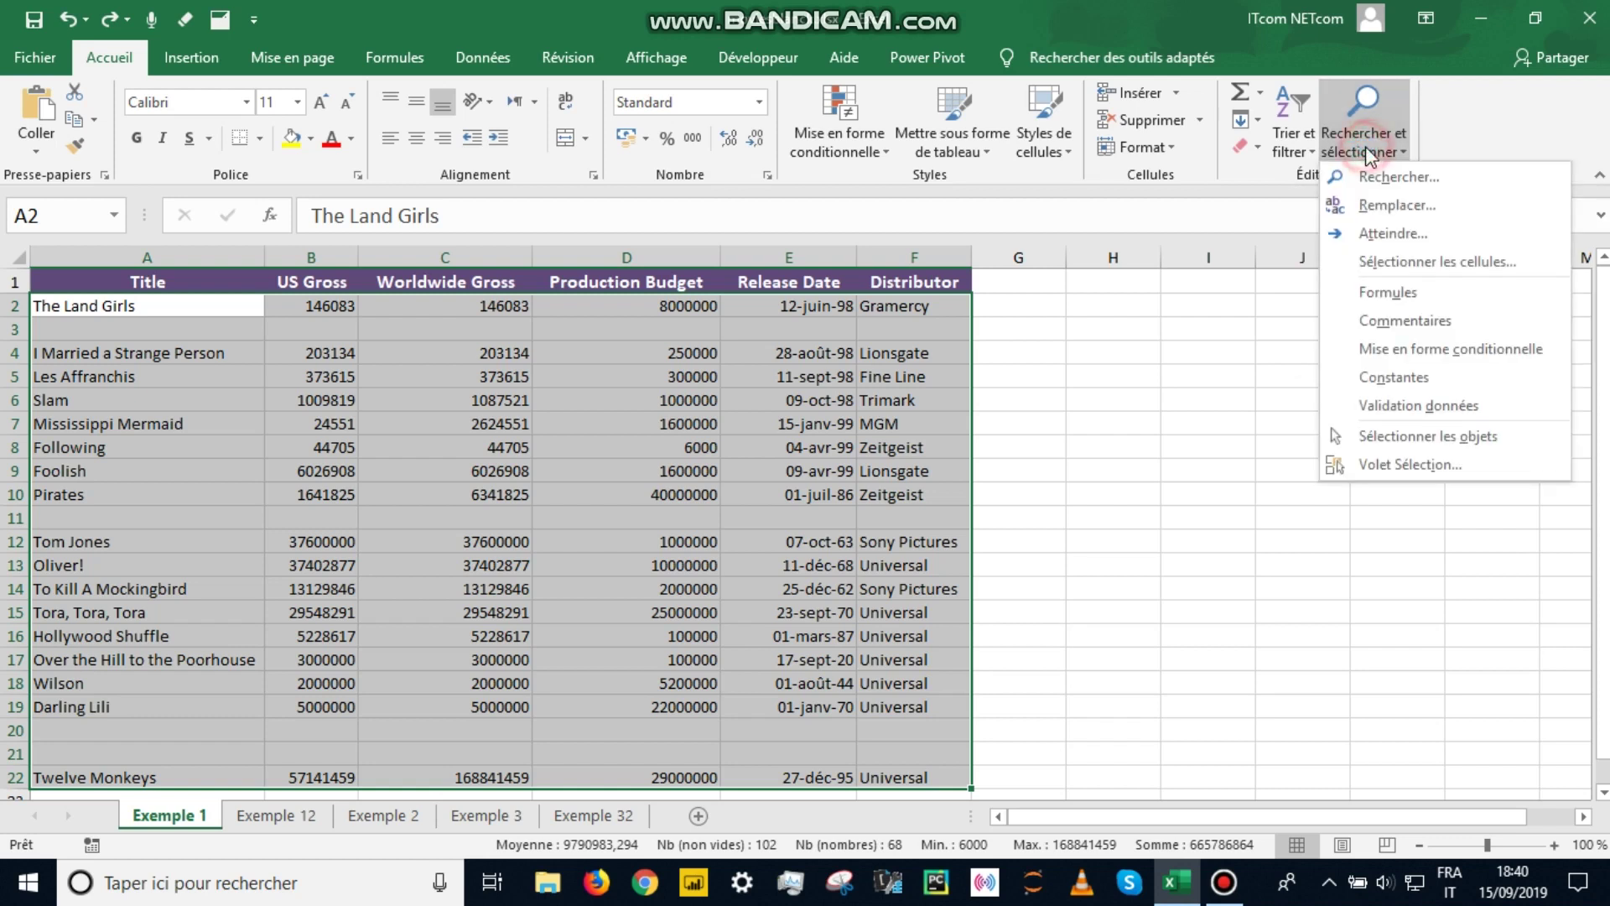
left_click(1402, 262)
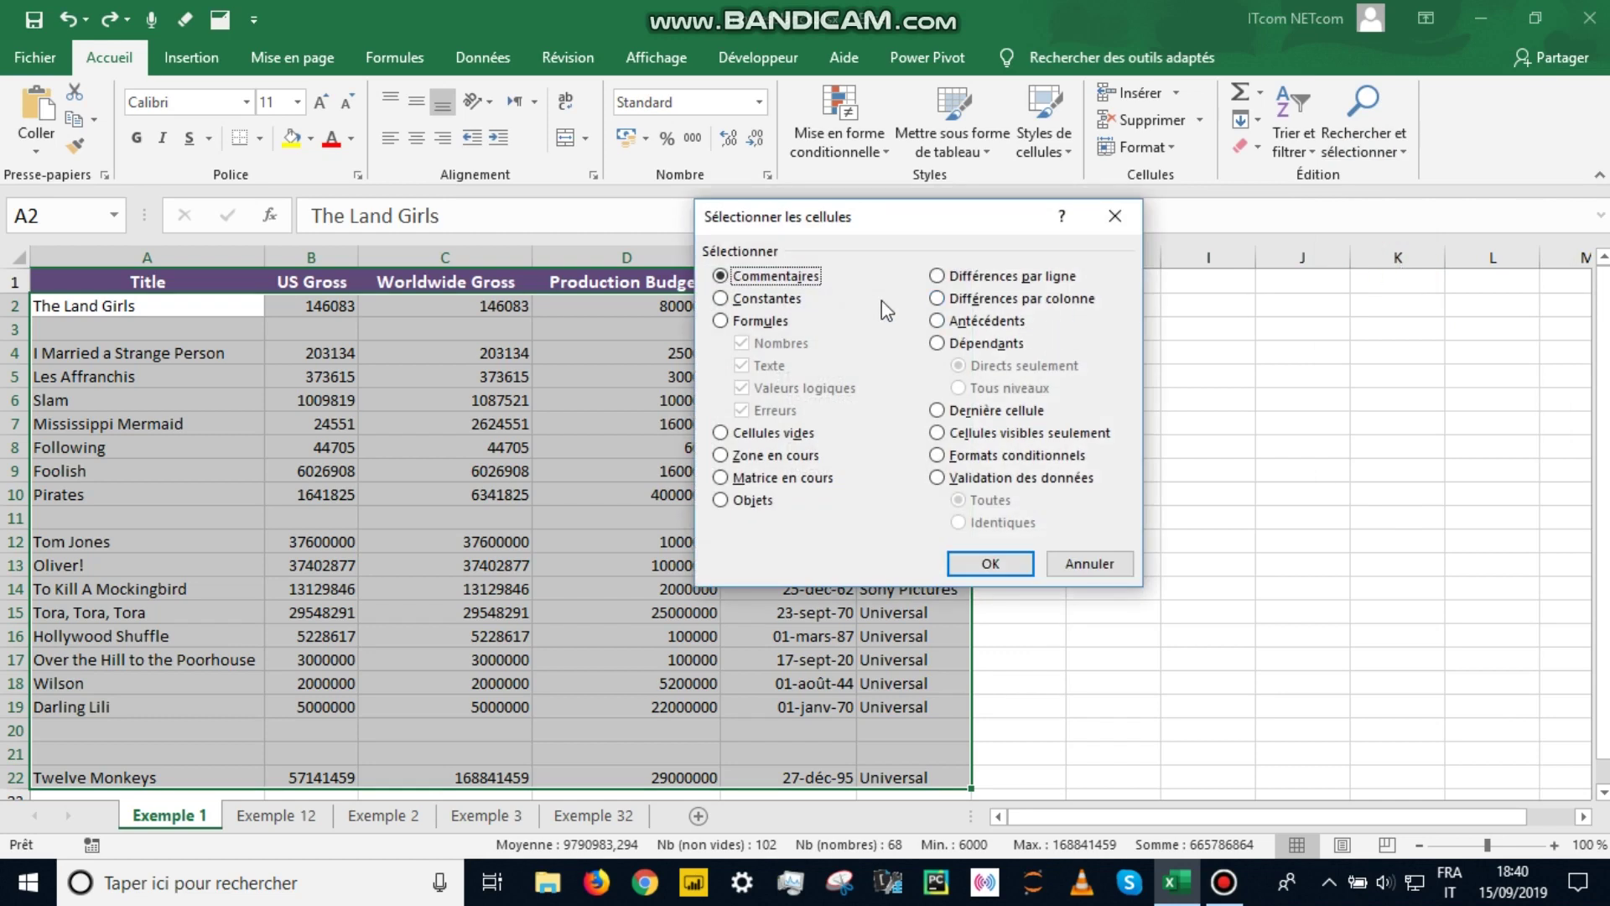
left_click(802, 436)
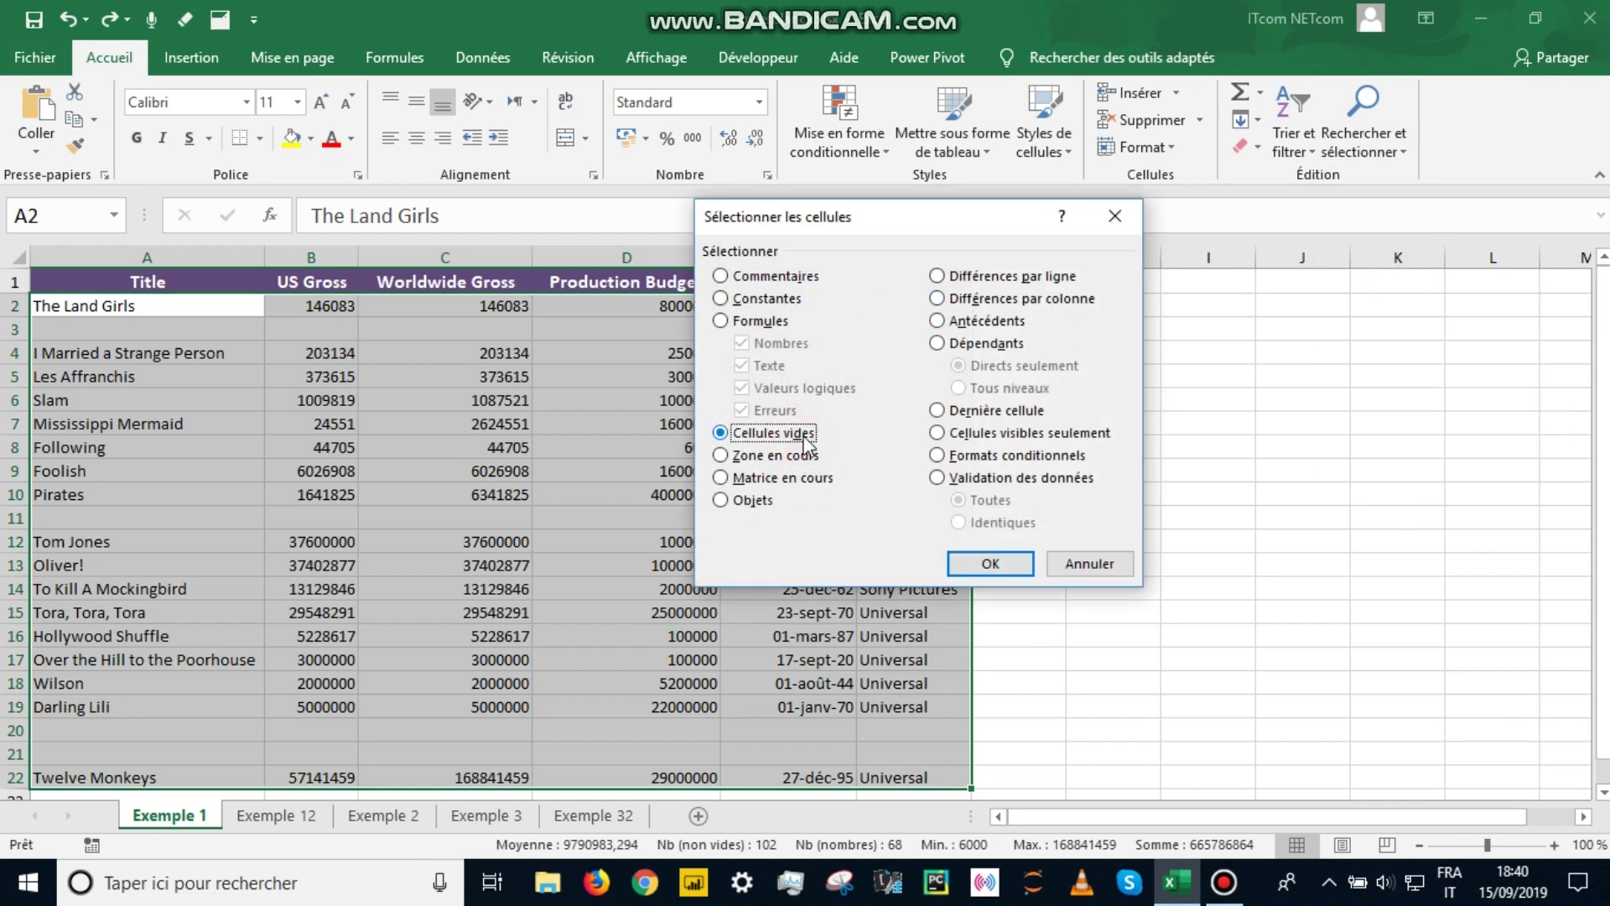
left_click(990, 564)
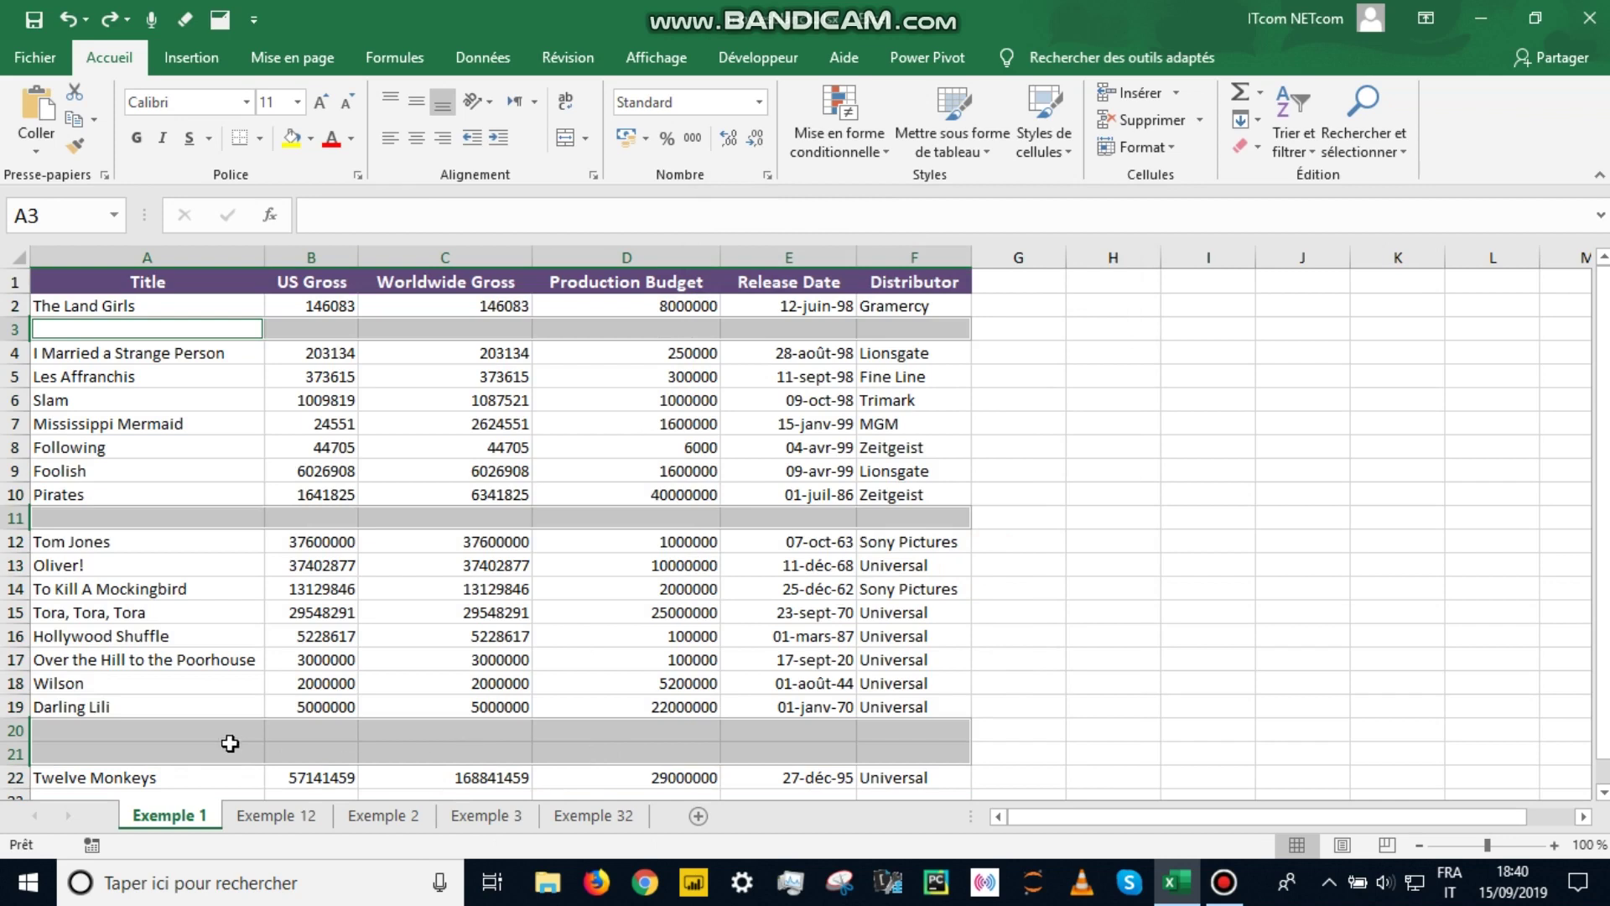
right_click(104, 328)
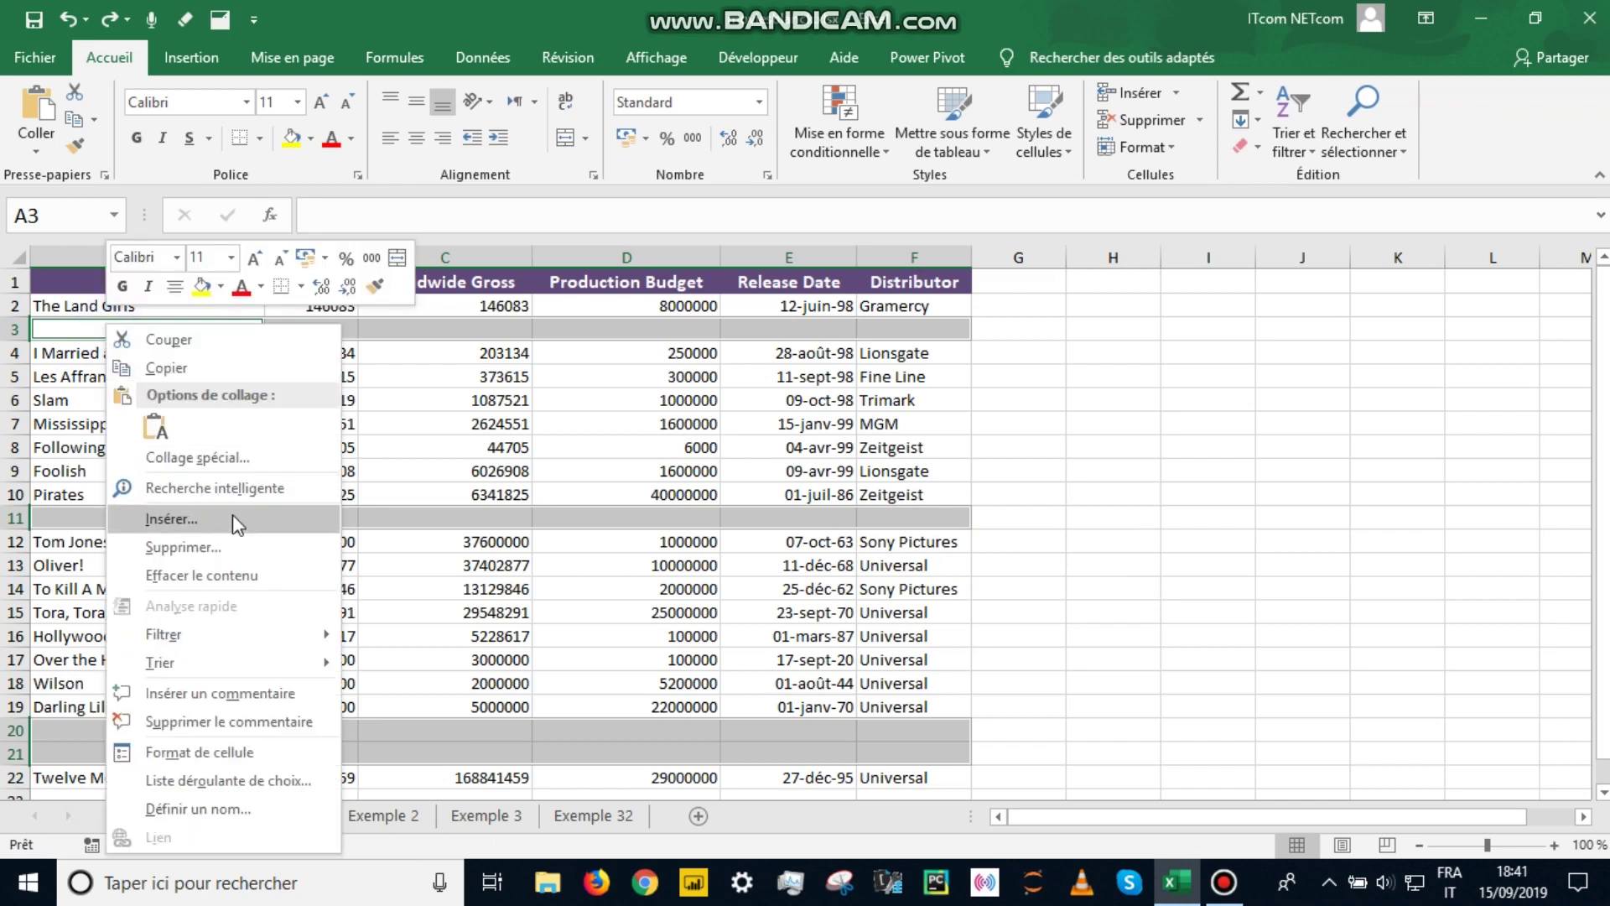
left_click(223, 545)
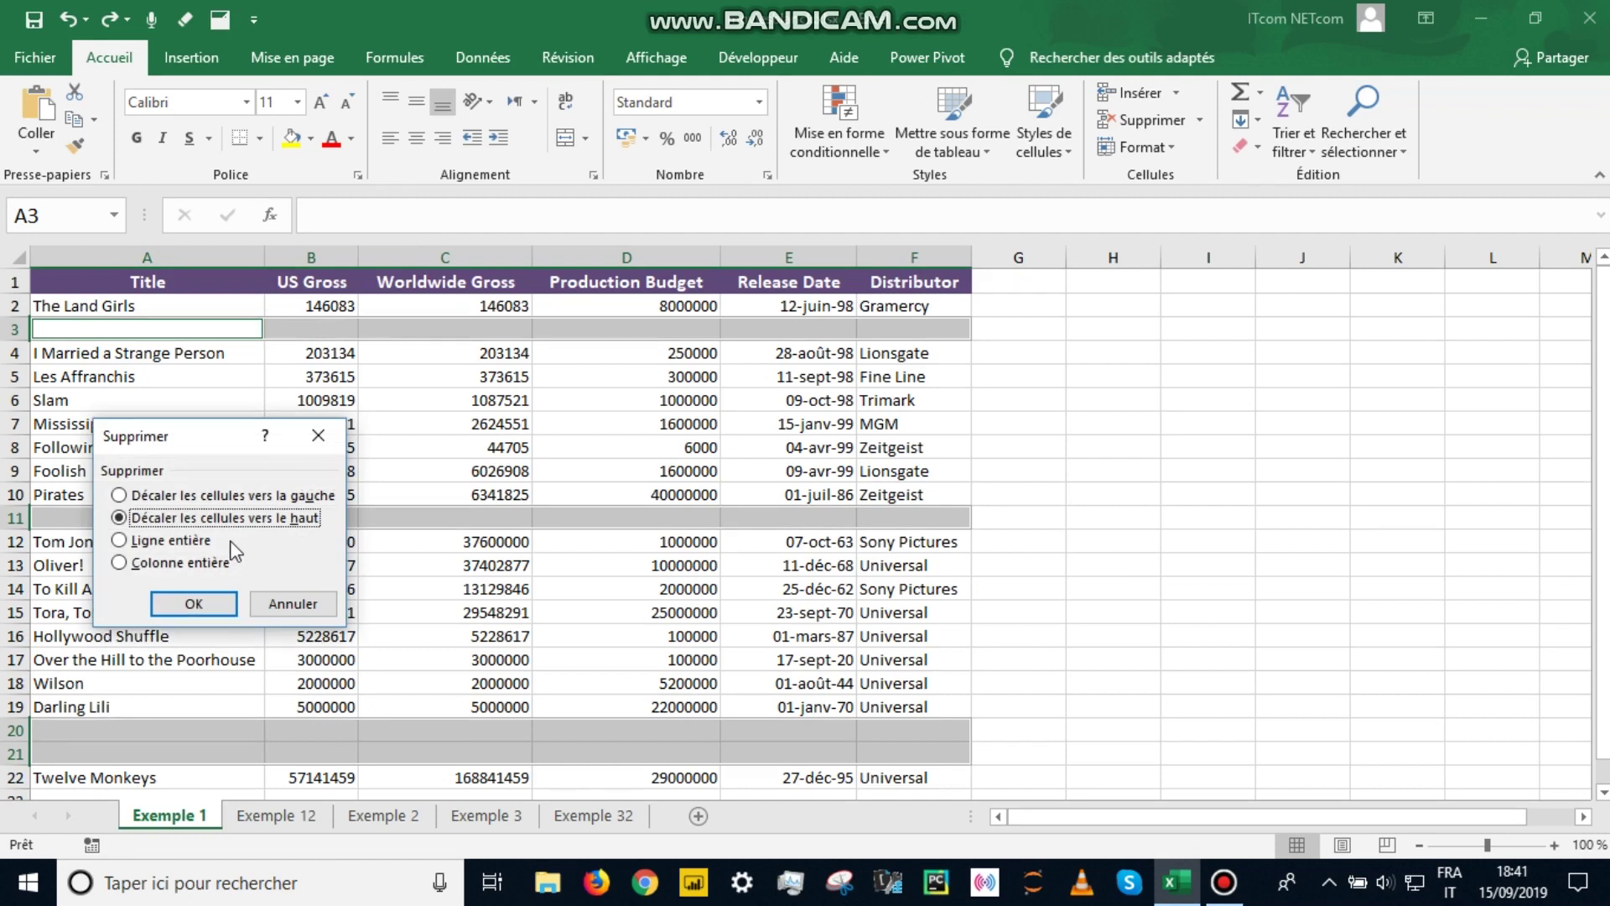
left_click(205, 541)
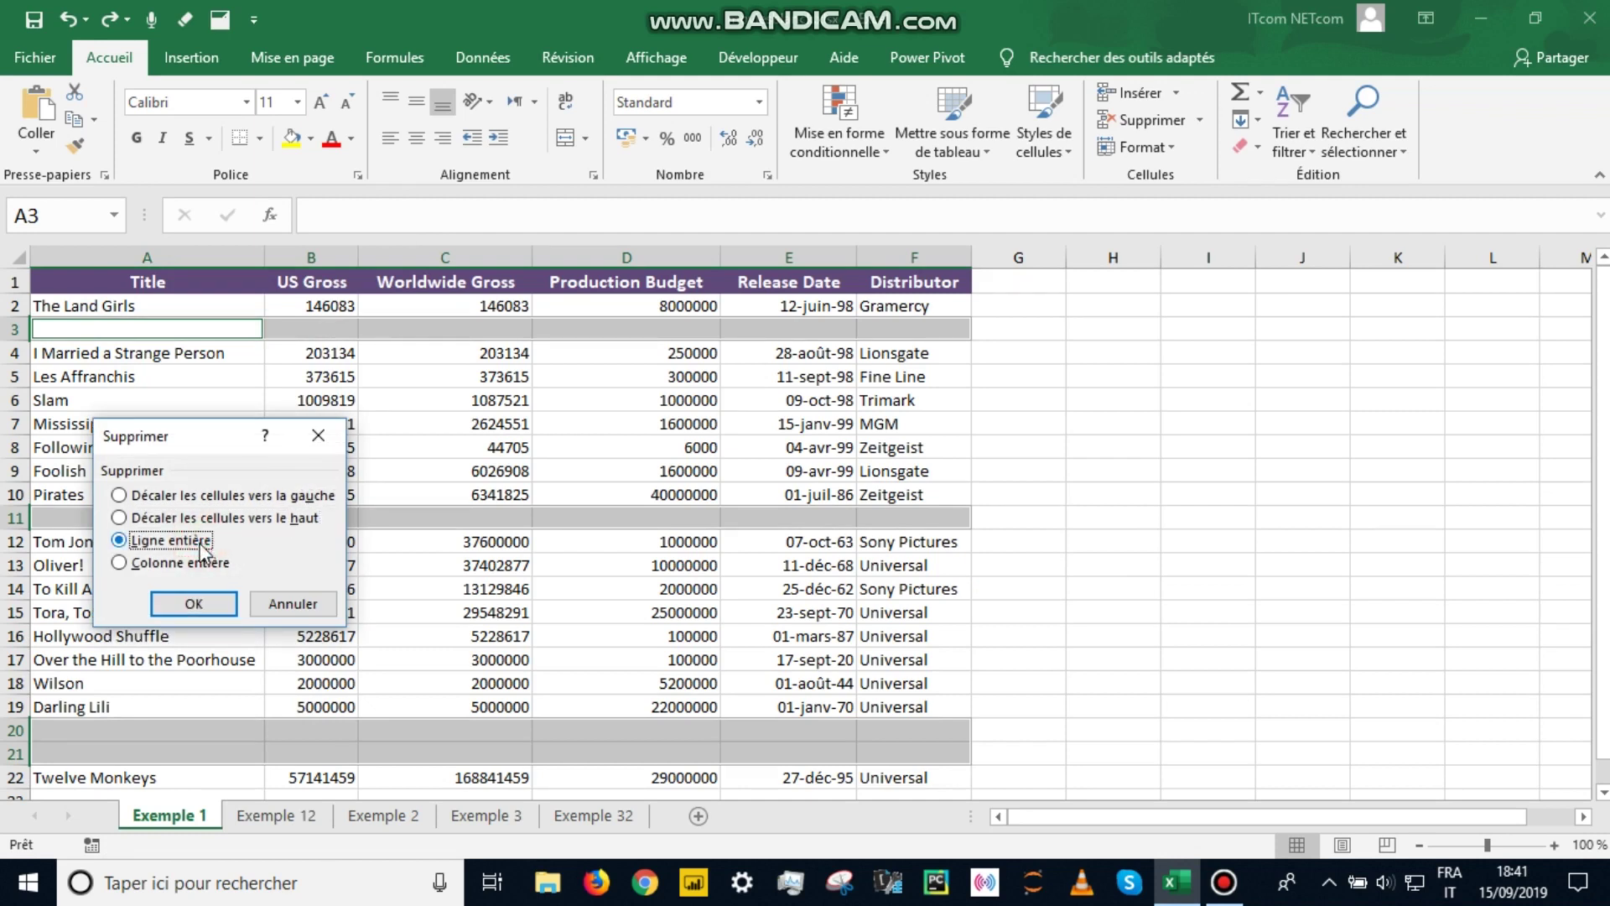
left_click(196, 602)
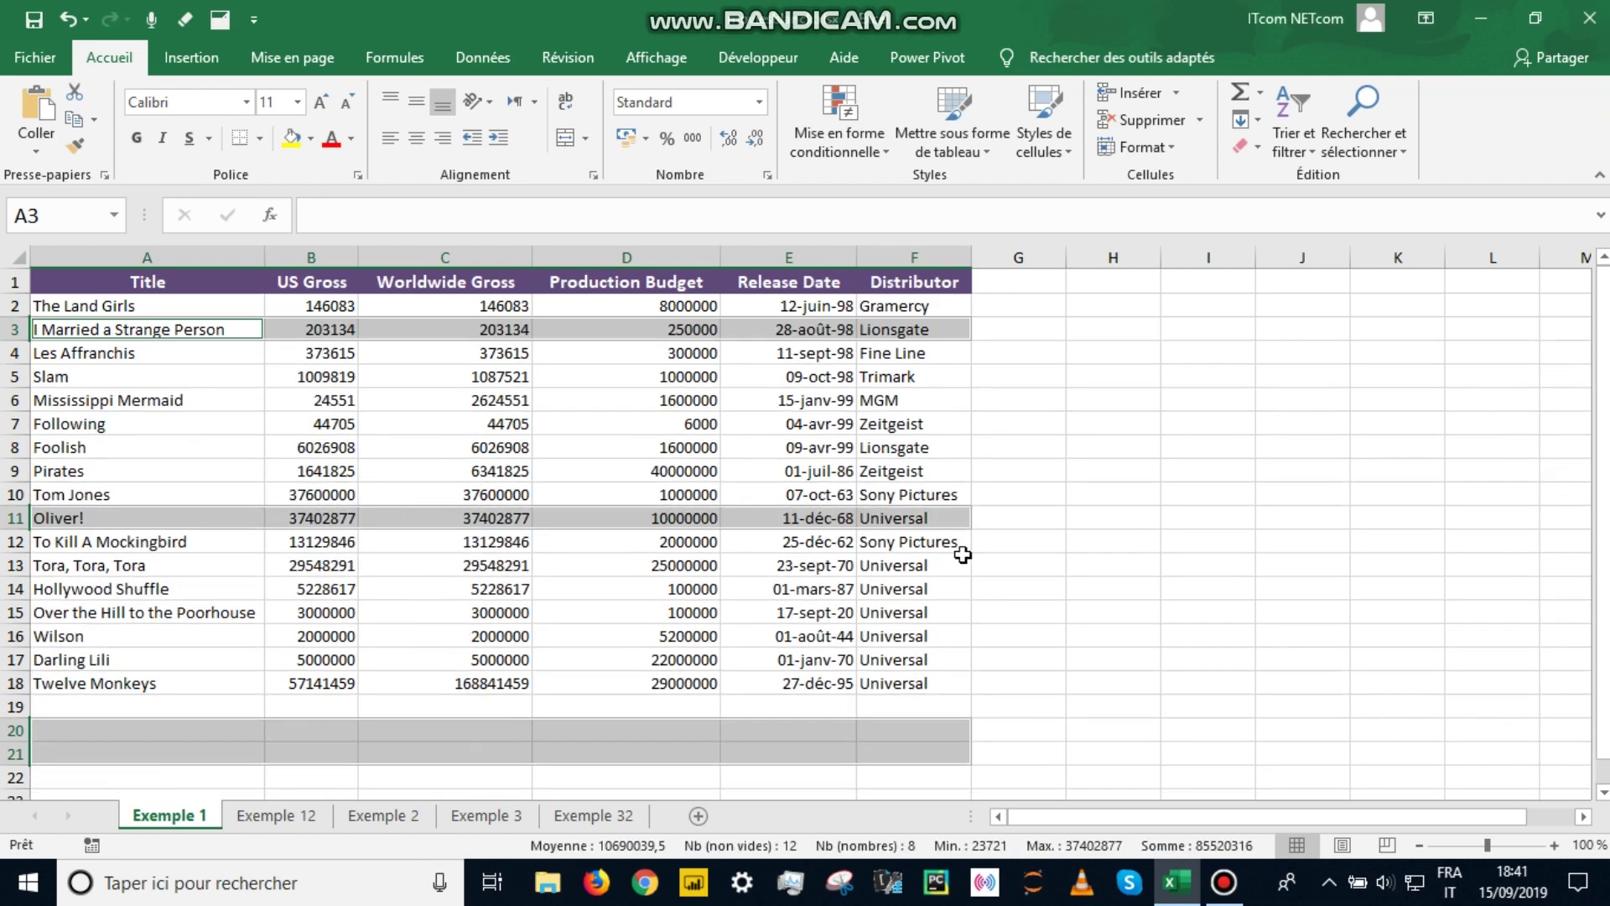
Undo the entire-row deletion on the Exemple 1 sheet.
left_click(1040, 525)
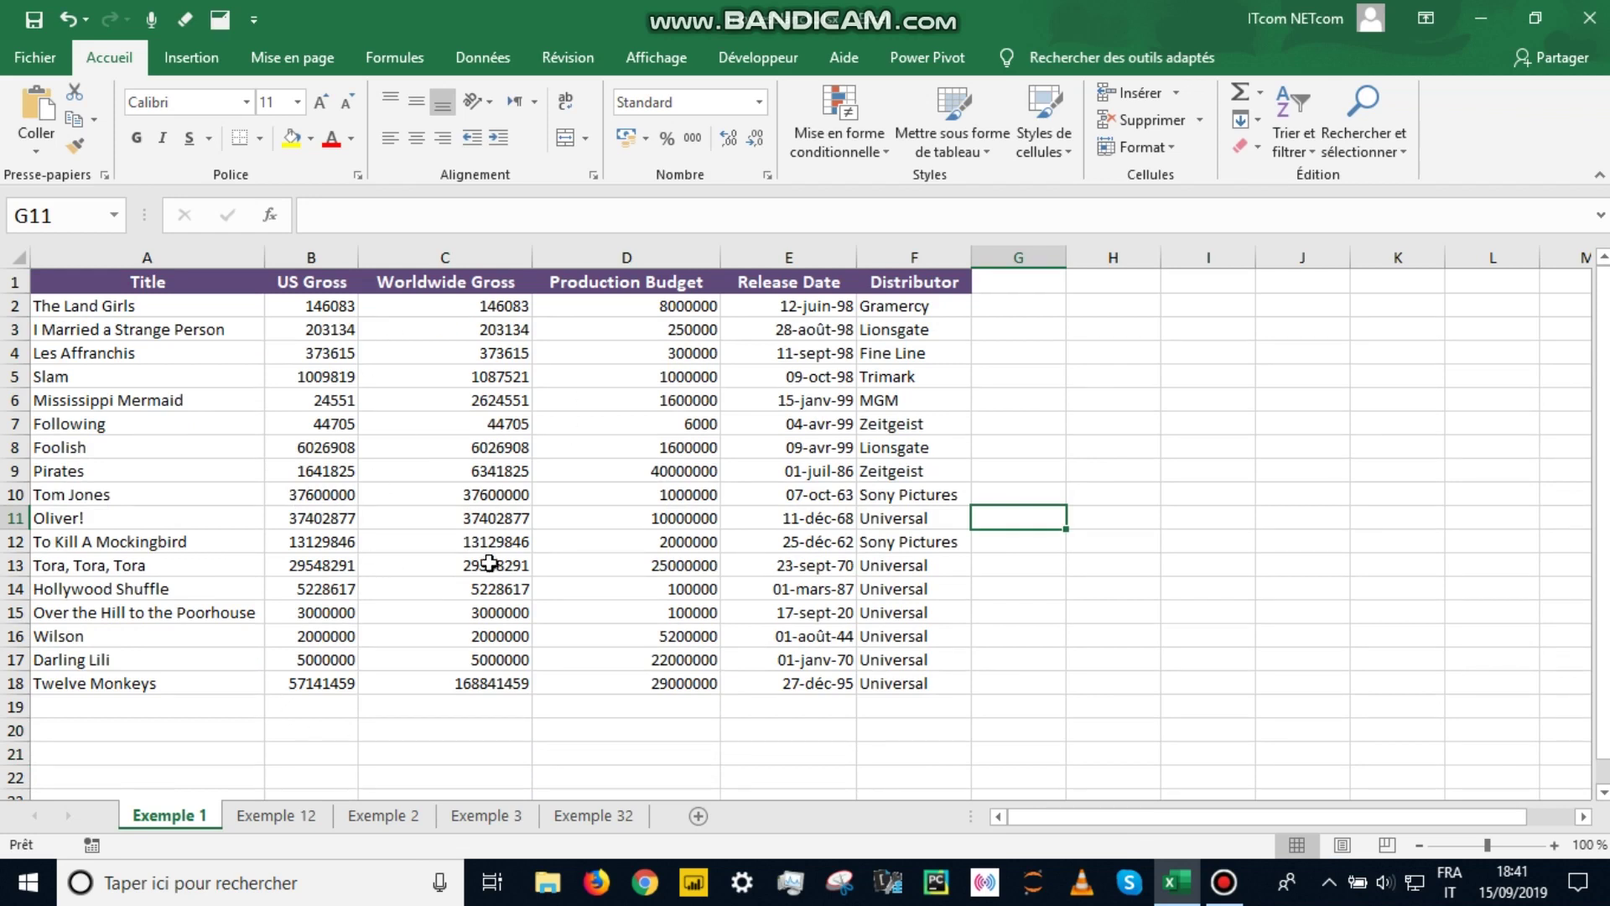
key("ctrl+z")
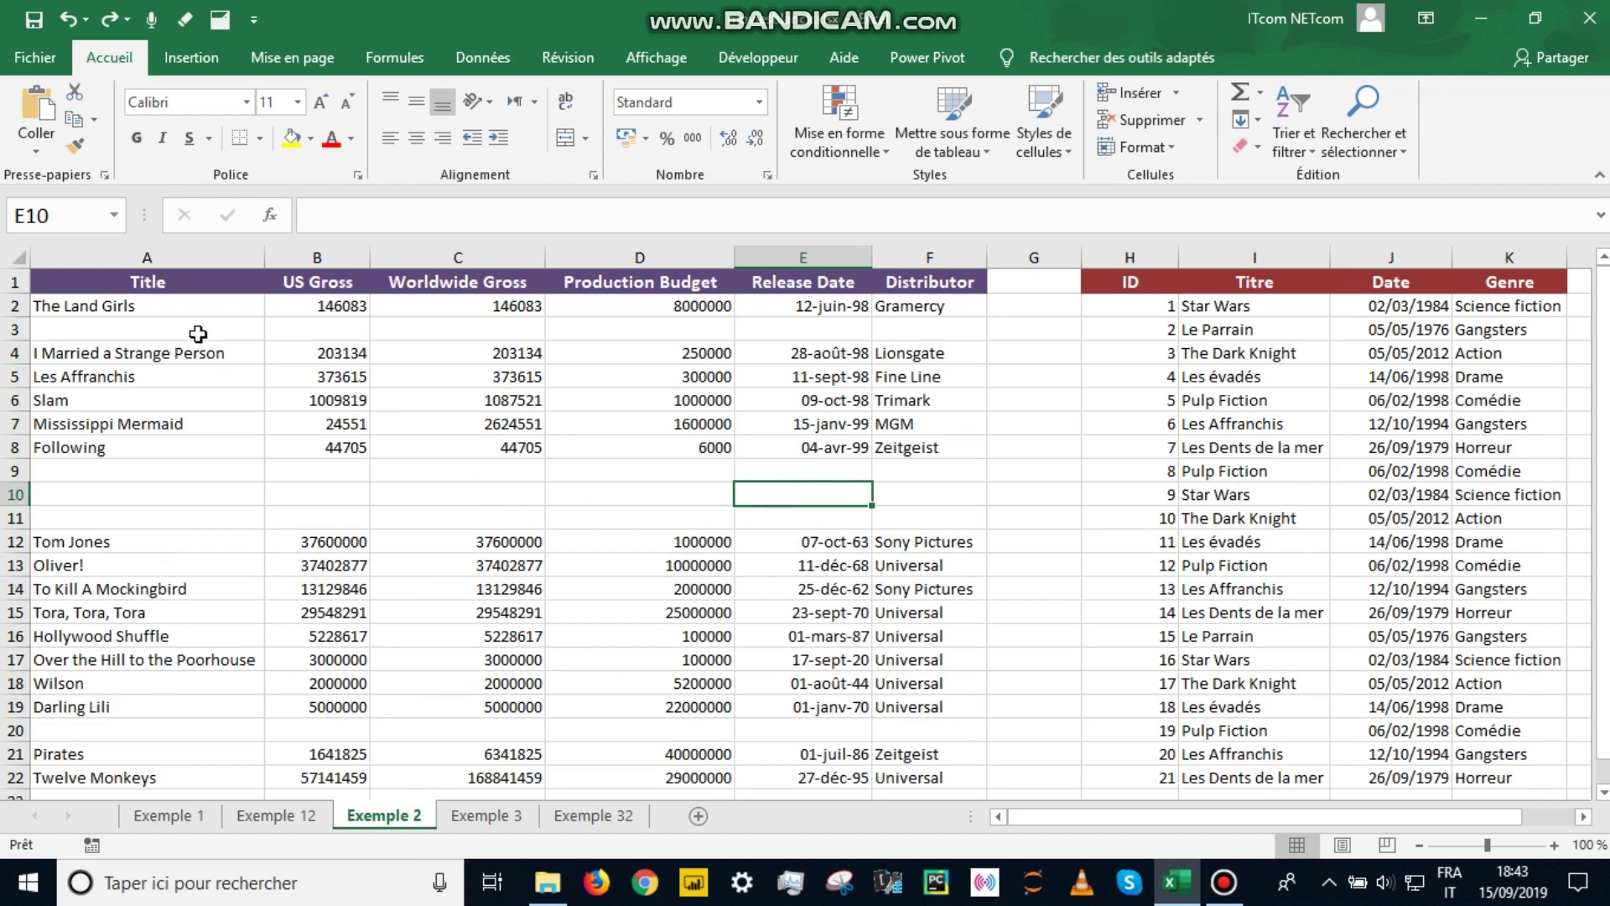
On the Exemple 2 sheet, extend the selection from A2 to the last used cell and narrow it to A2:F22.
left_click(118, 305)
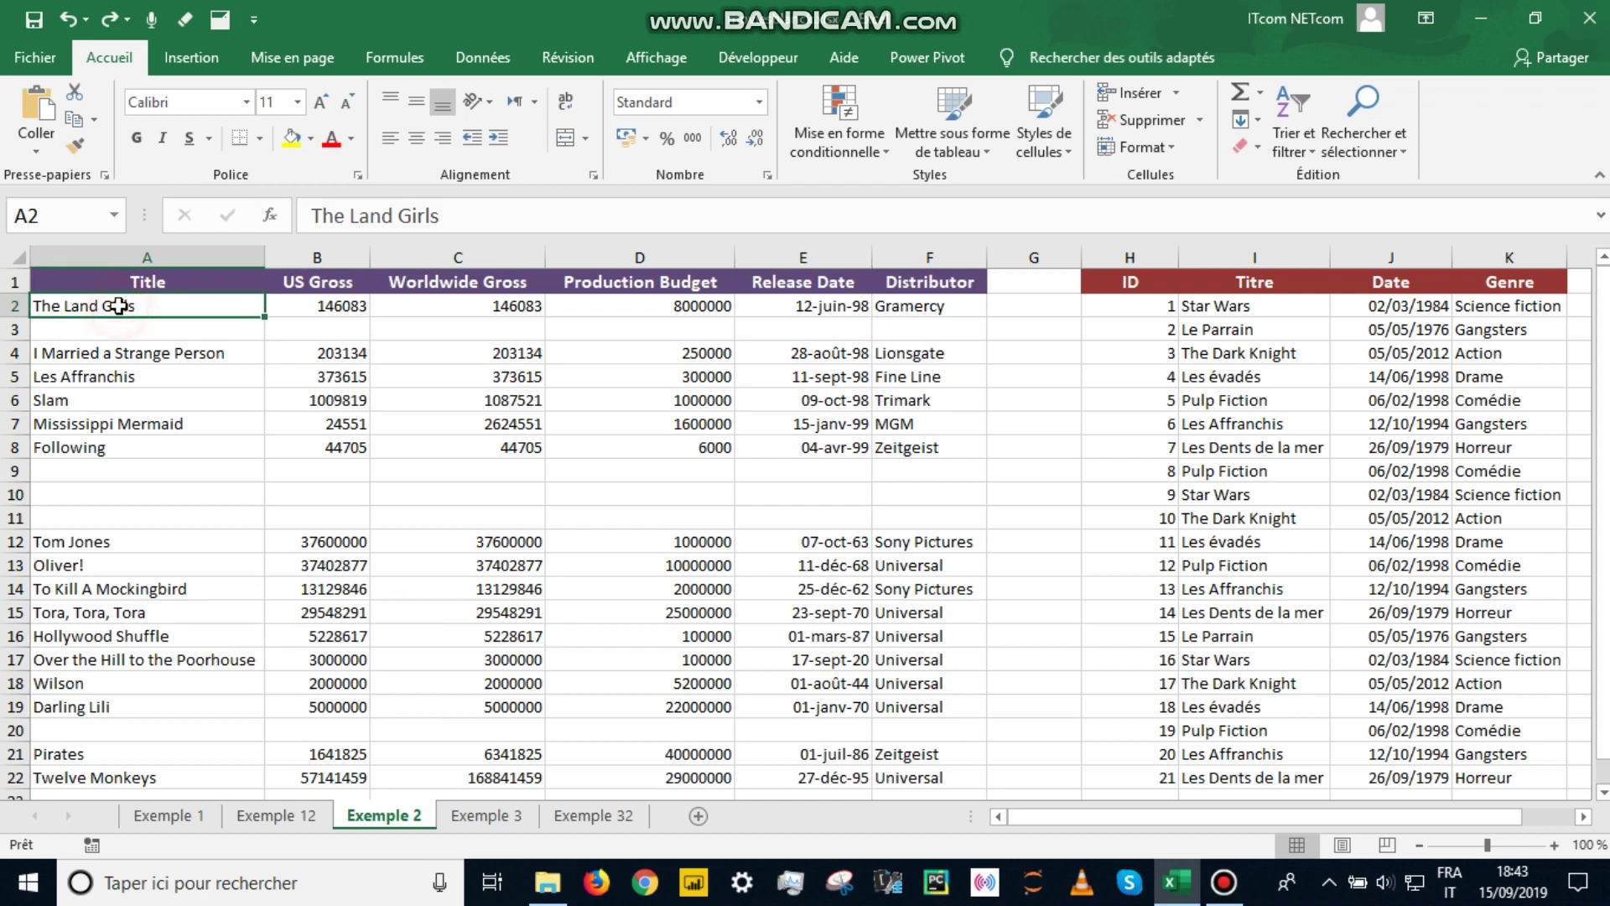
key("ctrl+a")
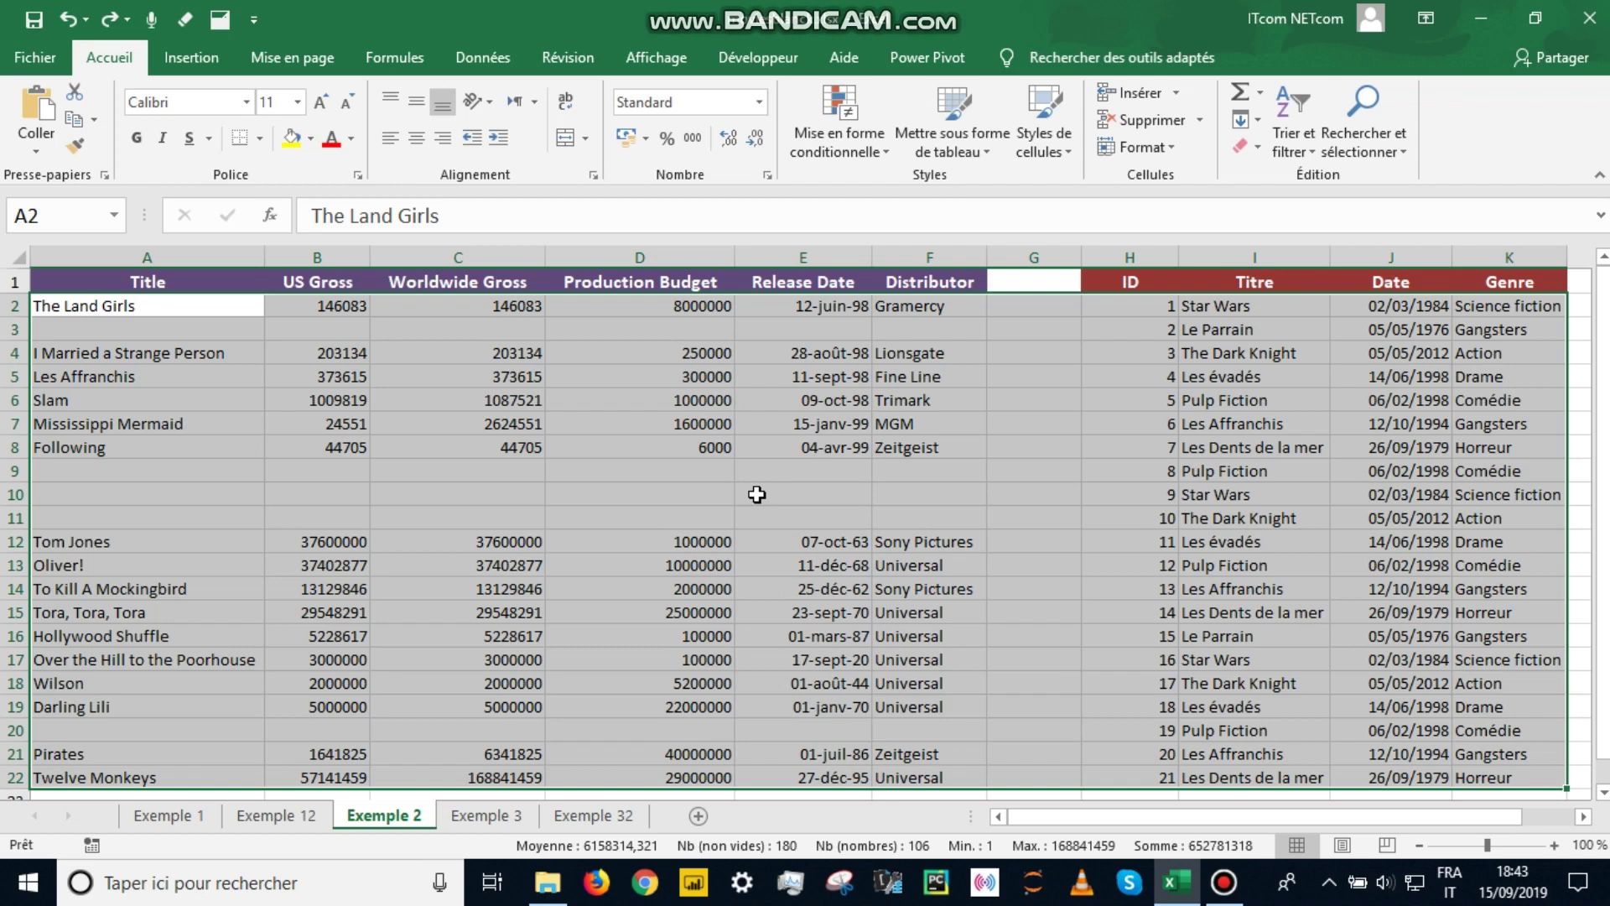
key("shift+Left")
key("shift+Left")
key("shift+Left")
key("shift+Left")
key("shift+Left")
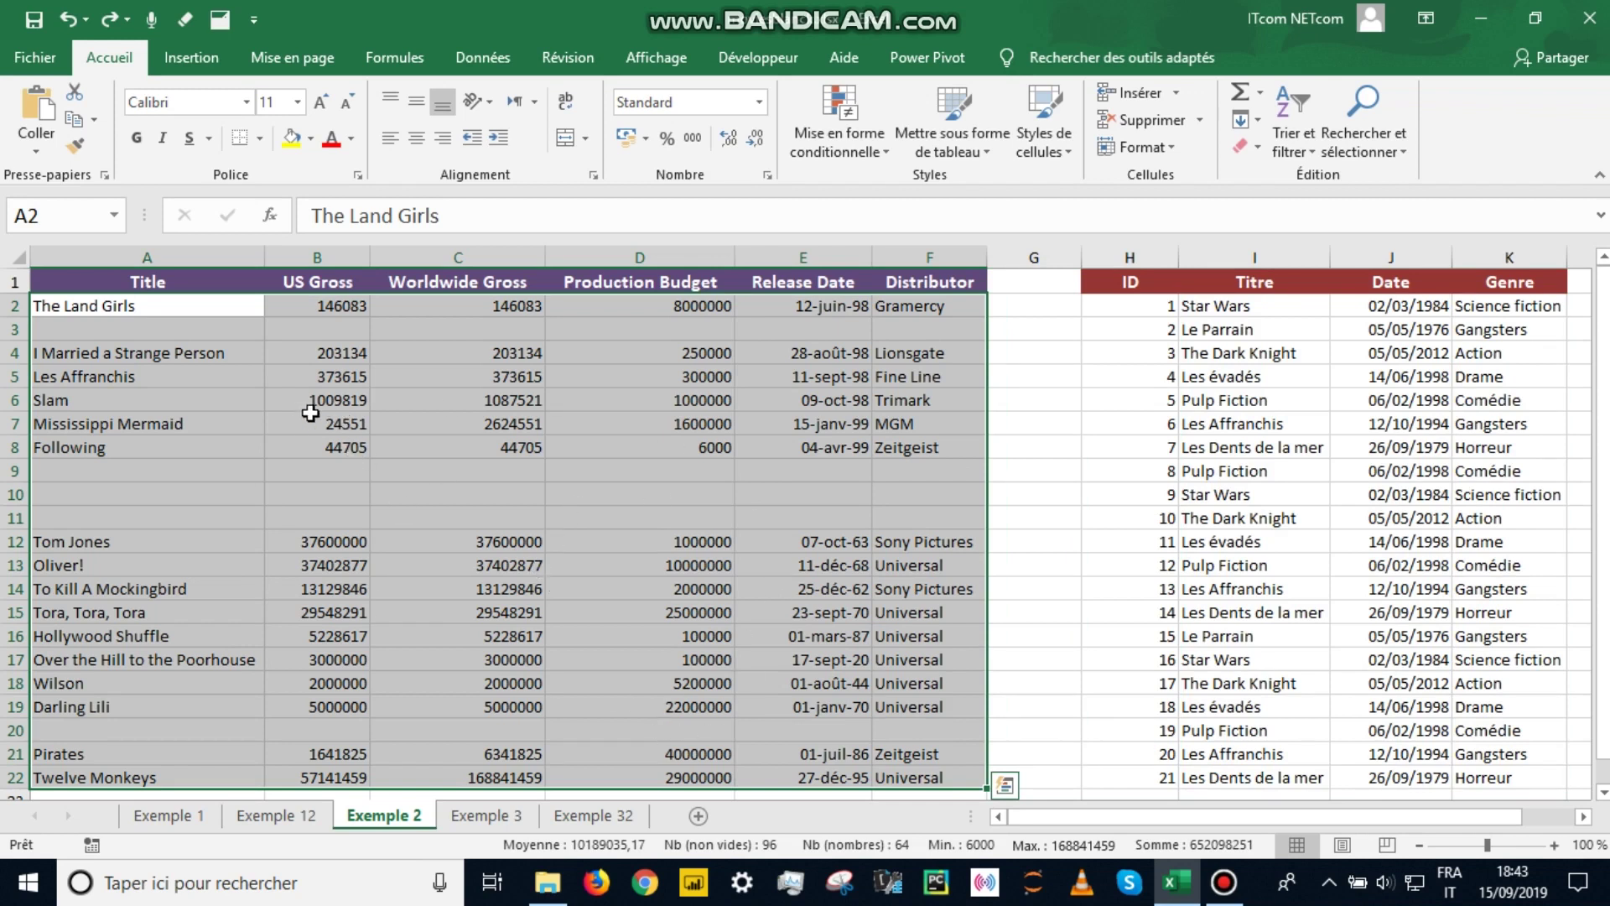
left_click(205, 324)
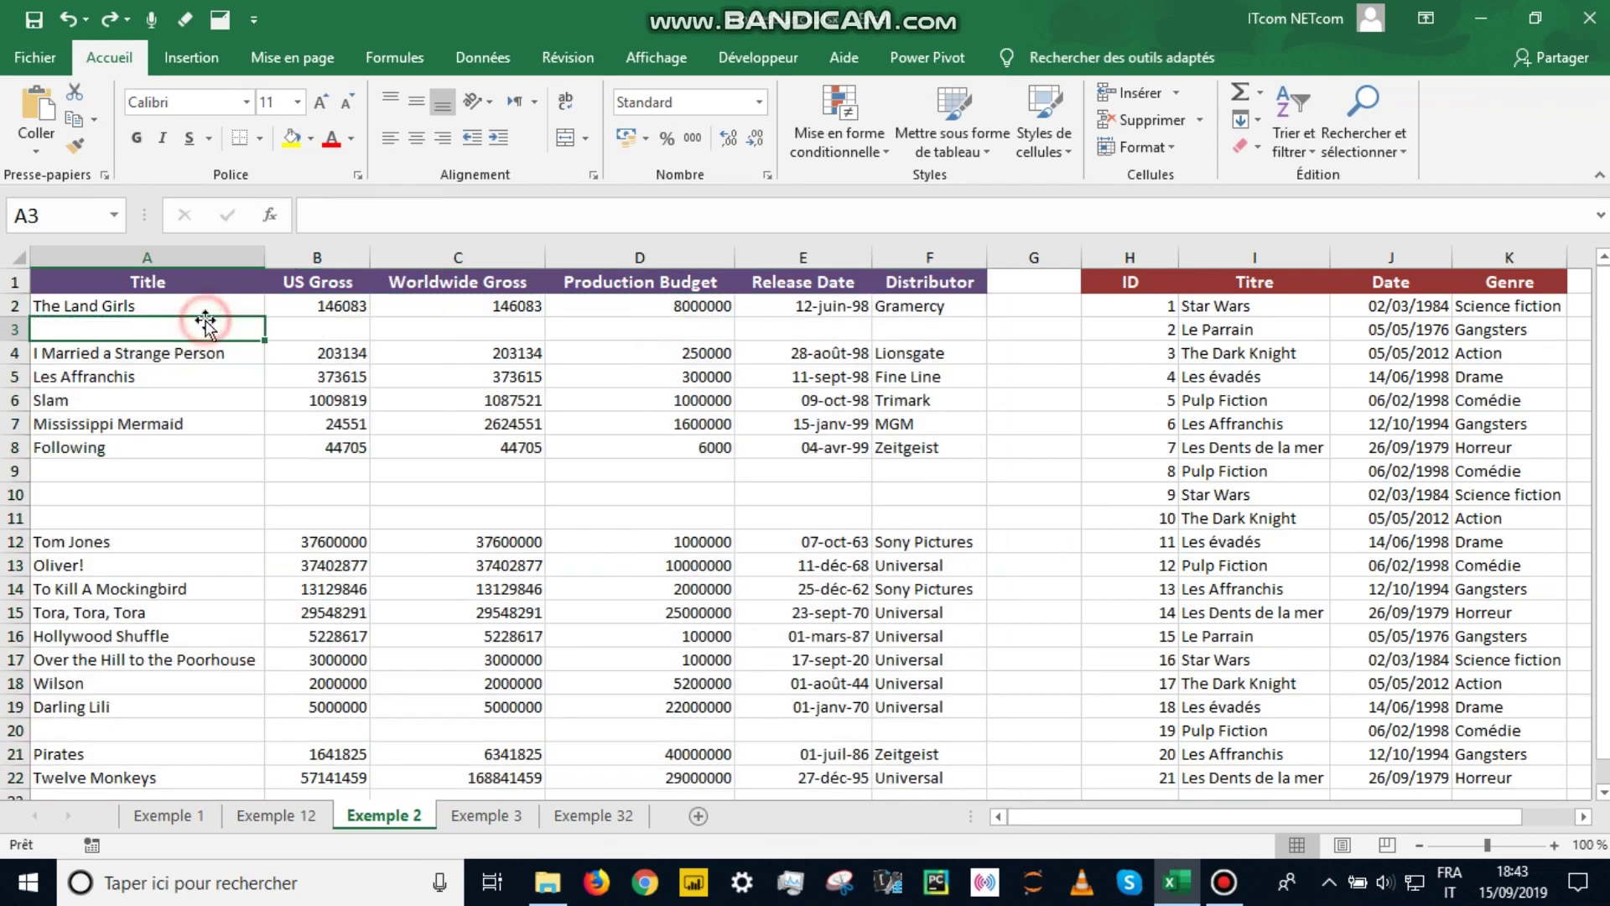
On the Exemple 2 sheet, select only the blank cells (Cellules vides) within the first table's range A2:F22.
left_click_drag(191, 308, 926, 772)
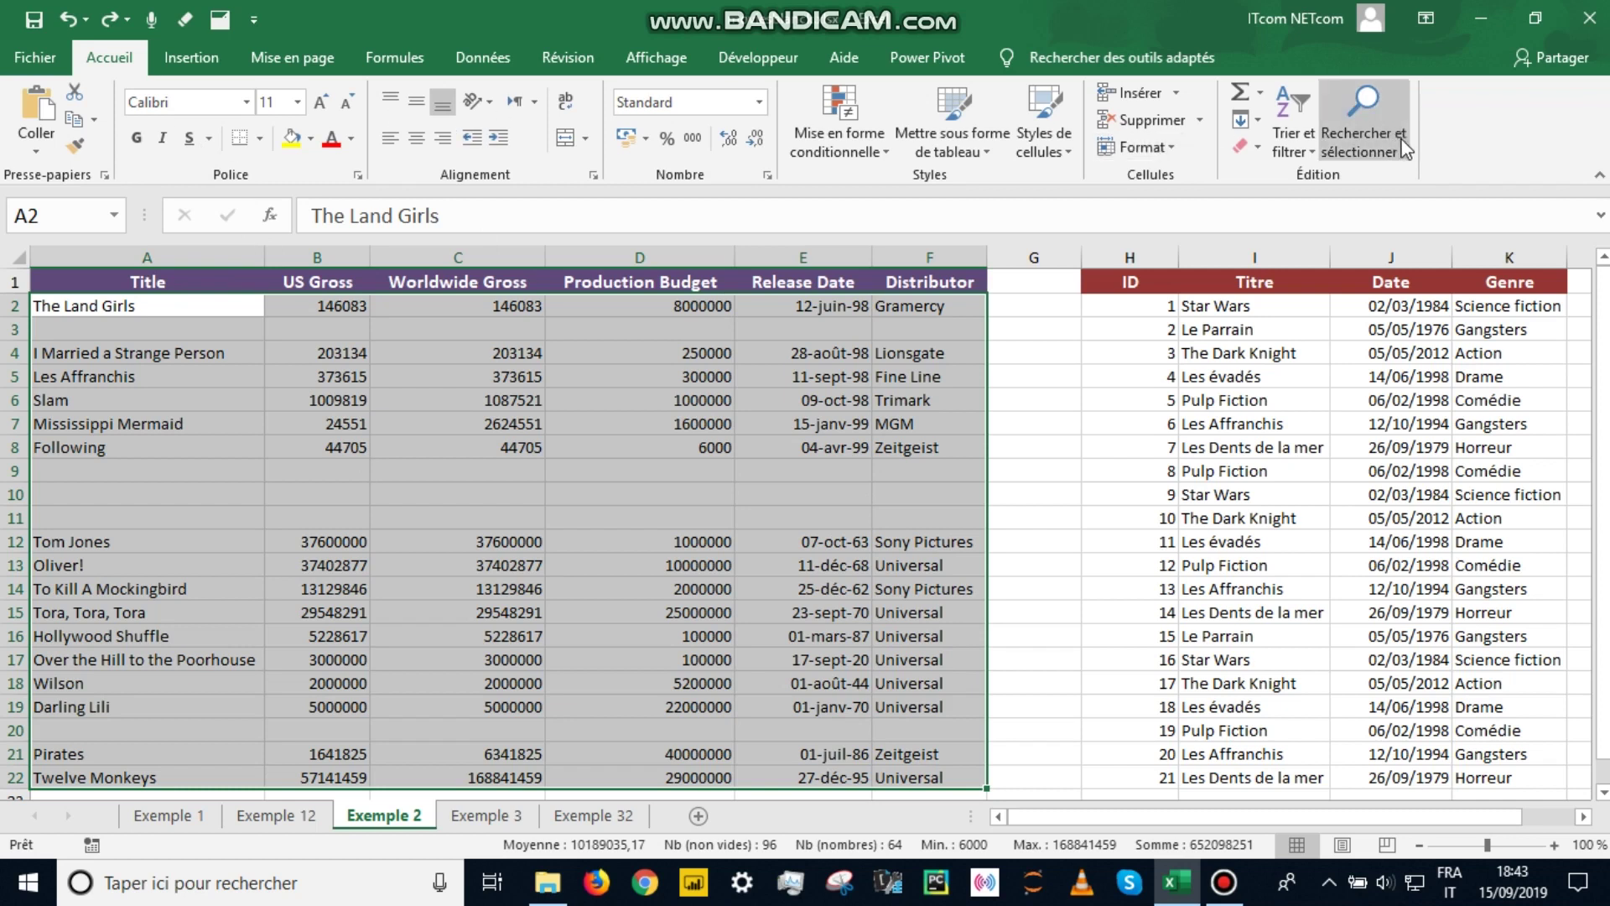
left_click(1363, 164)
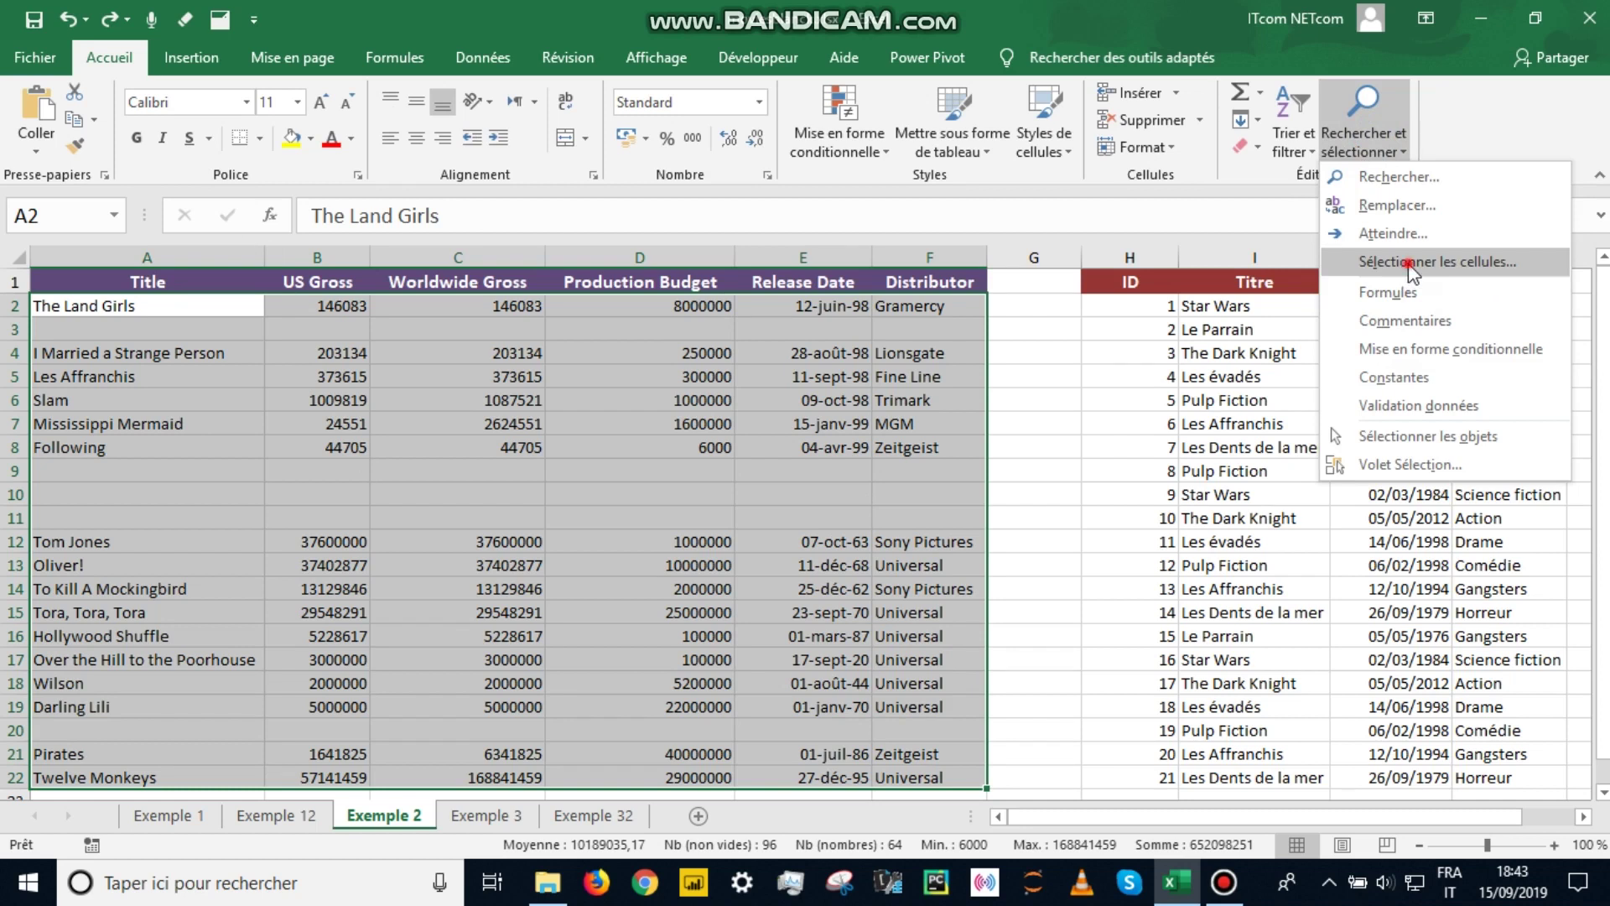
left_click(1407, 263)
left_click(783, 434)
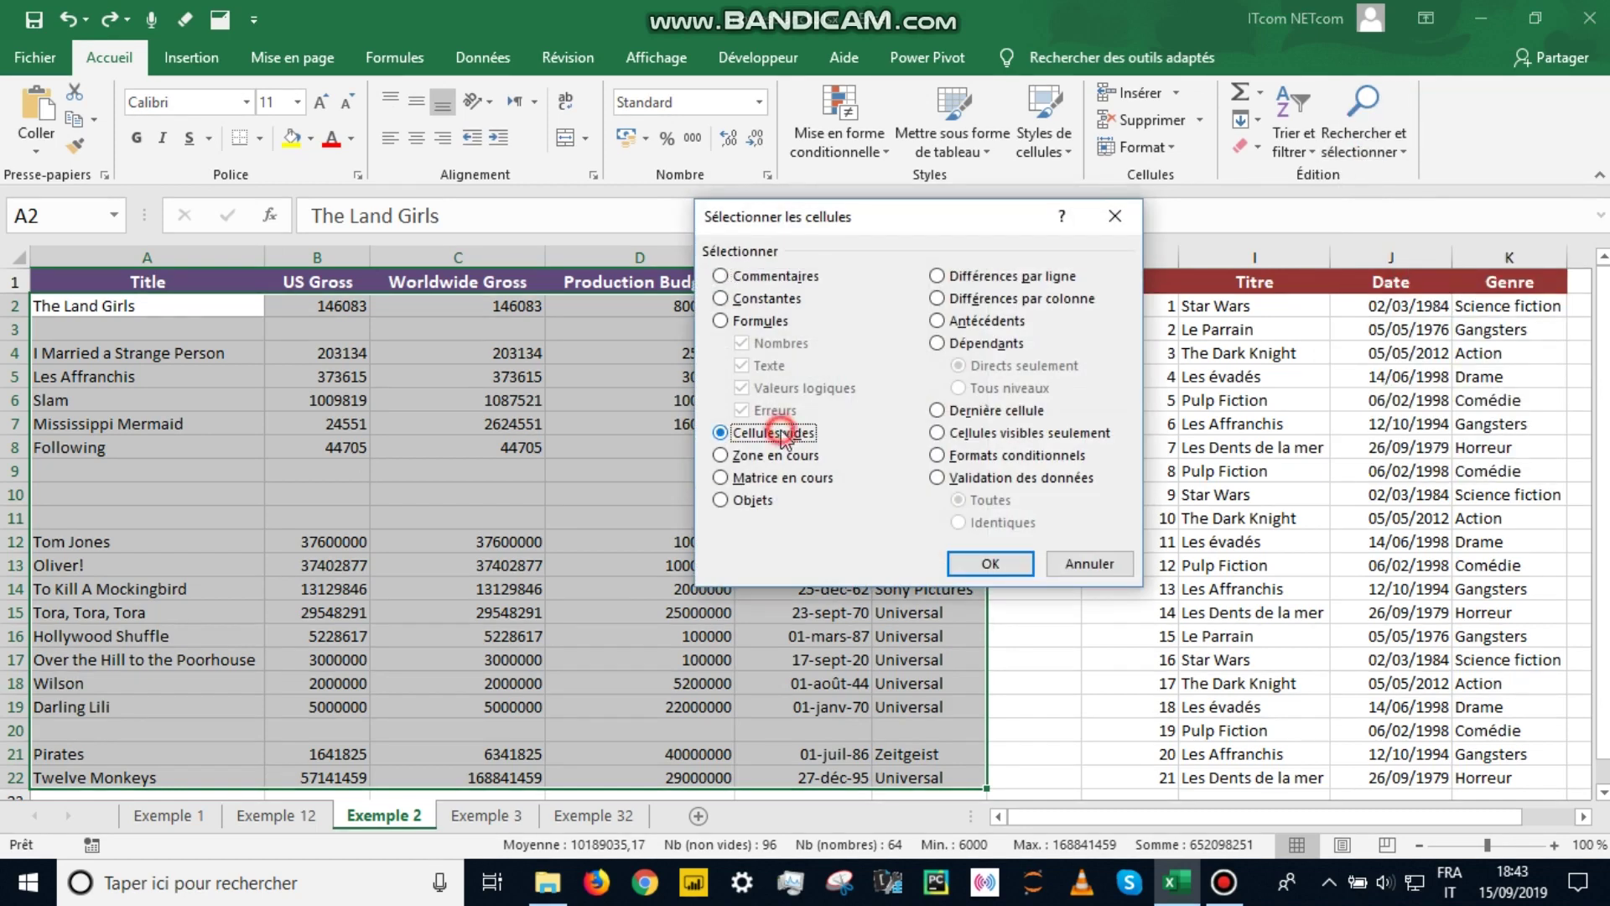
left_click(993, 562)
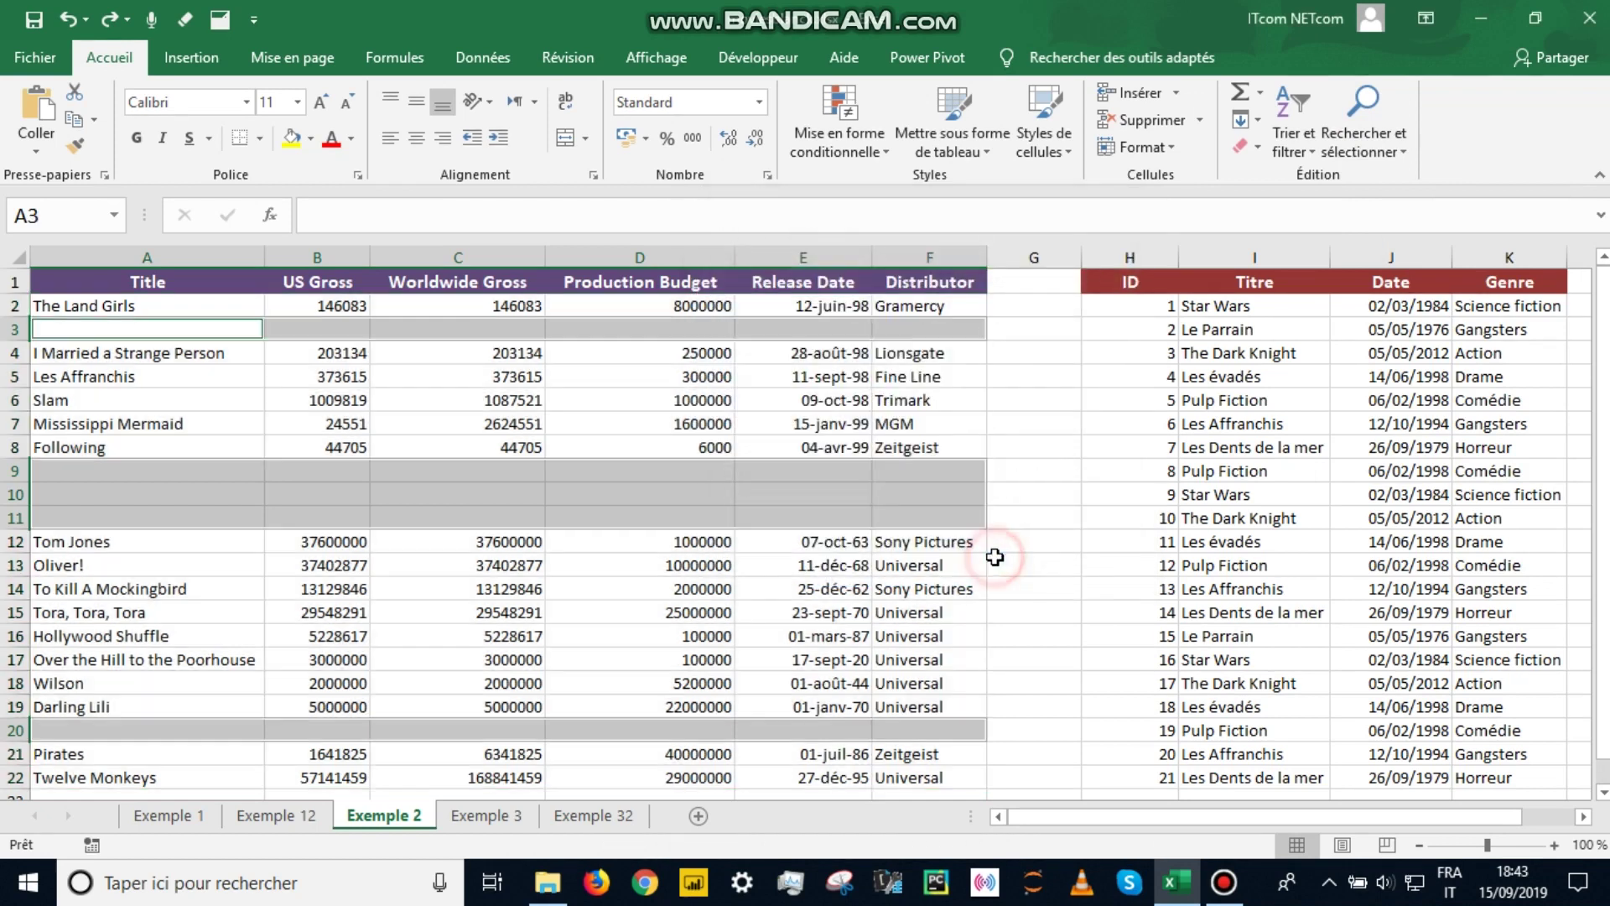
Try deleting the entire rows (Ligne entière) of the selected blank cells on Exemple 2, and undo the deletion.
right_click(51, 331)
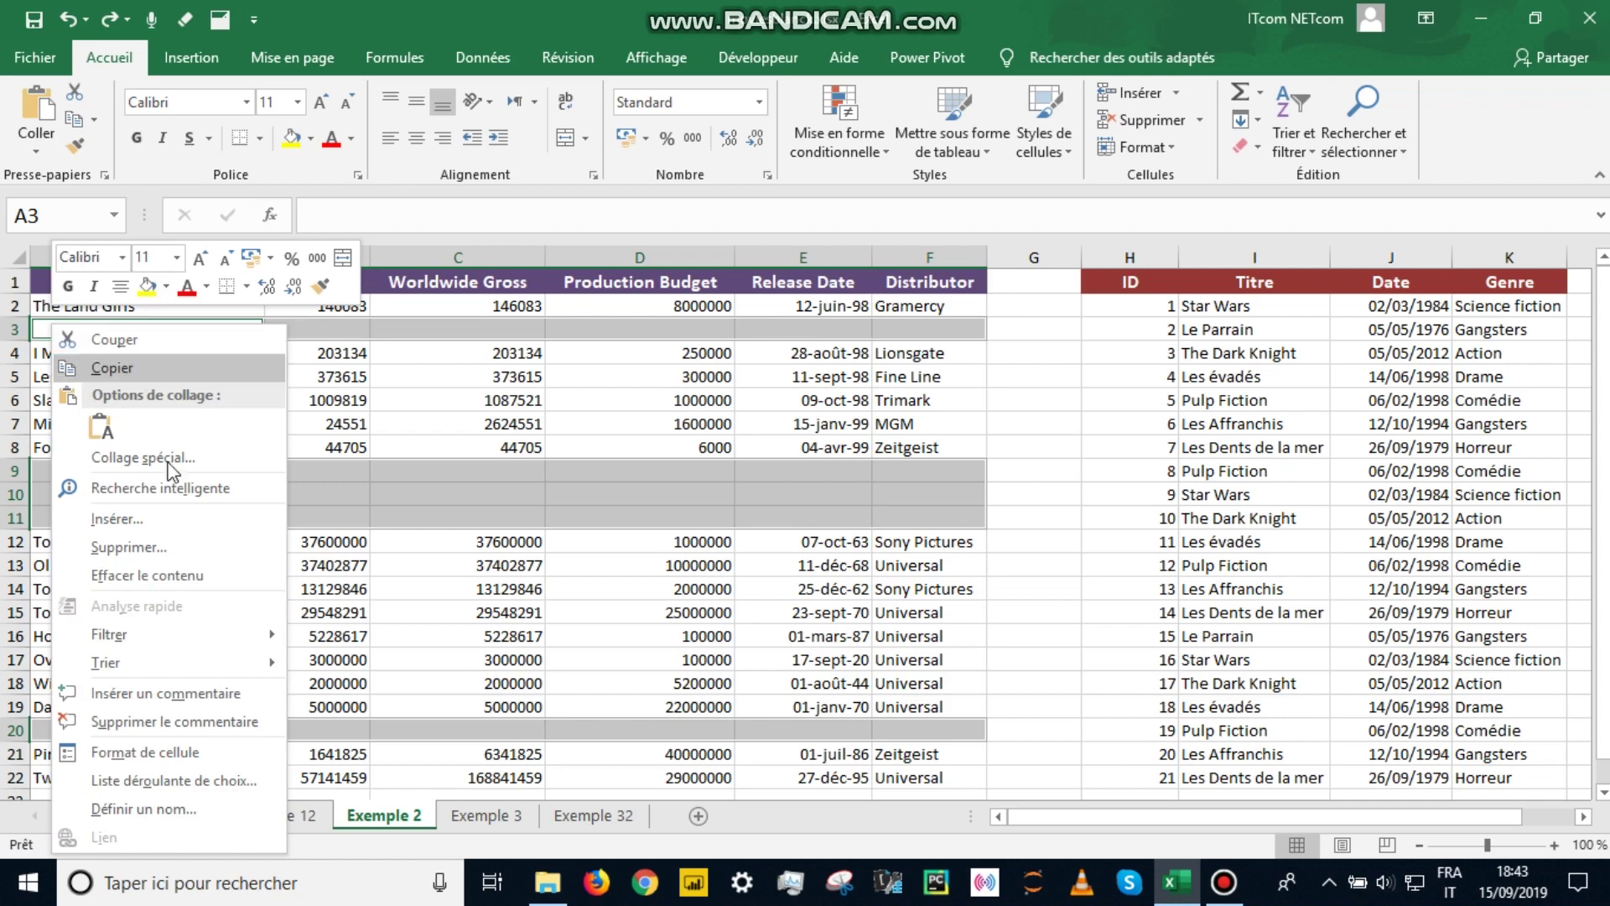
left_click(219, 548)
left_click(206, 548)
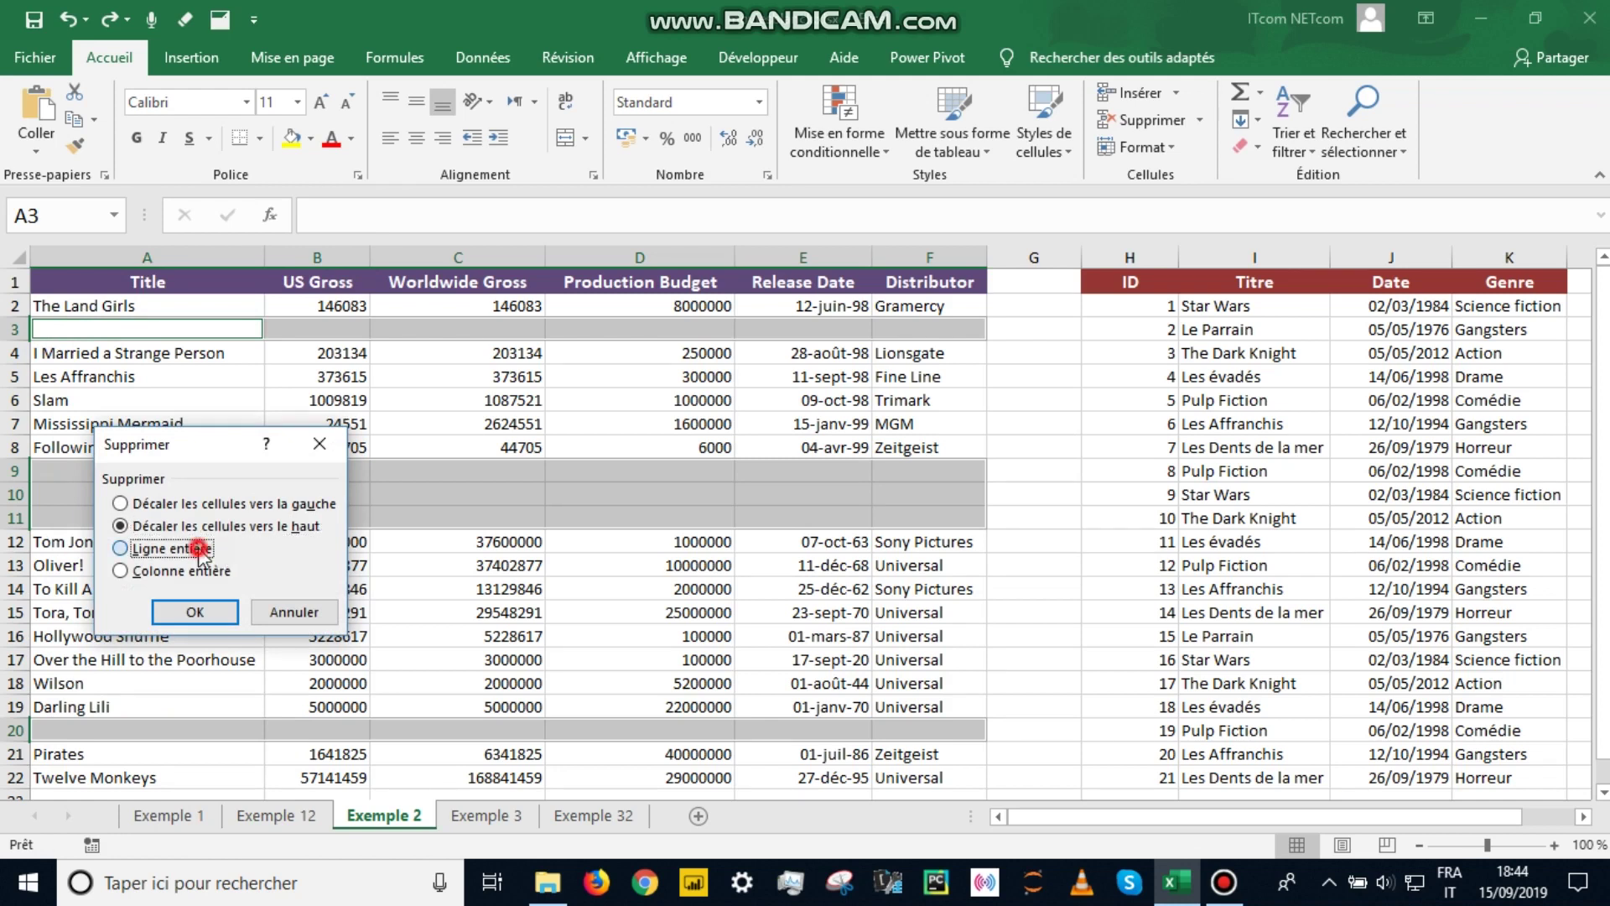
left_click(196, 613)
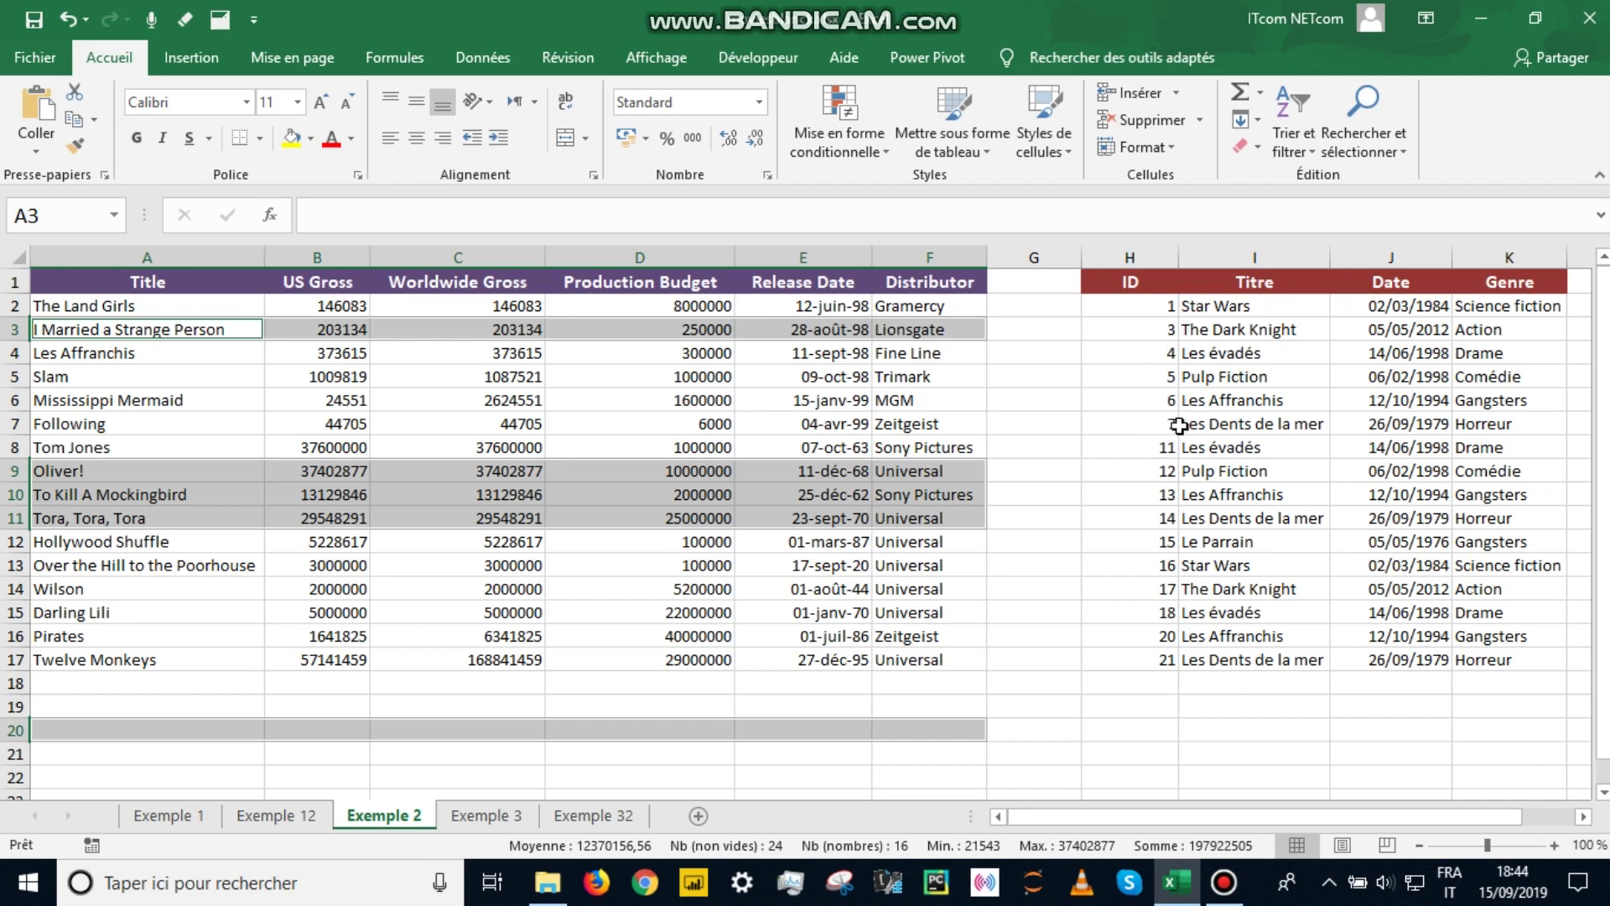
left_click(72, 17)
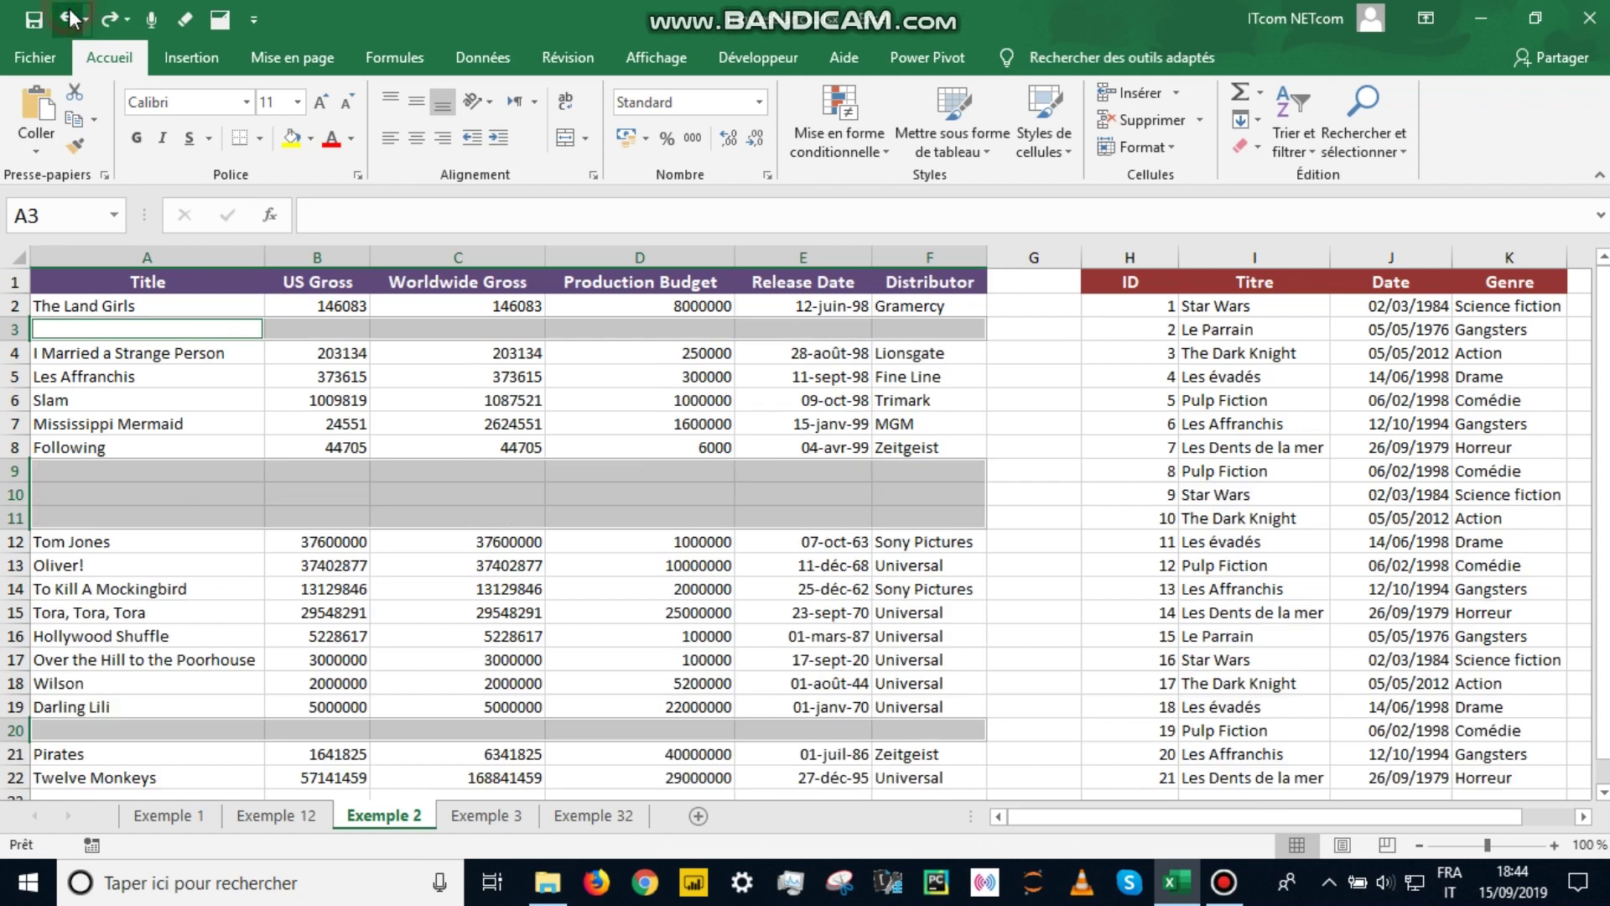
Delete the selected blank cells in the first Exemple 2 table, shifting the remaining cells up (Décaler les cellules vers le haut).
right_click(88, 328)
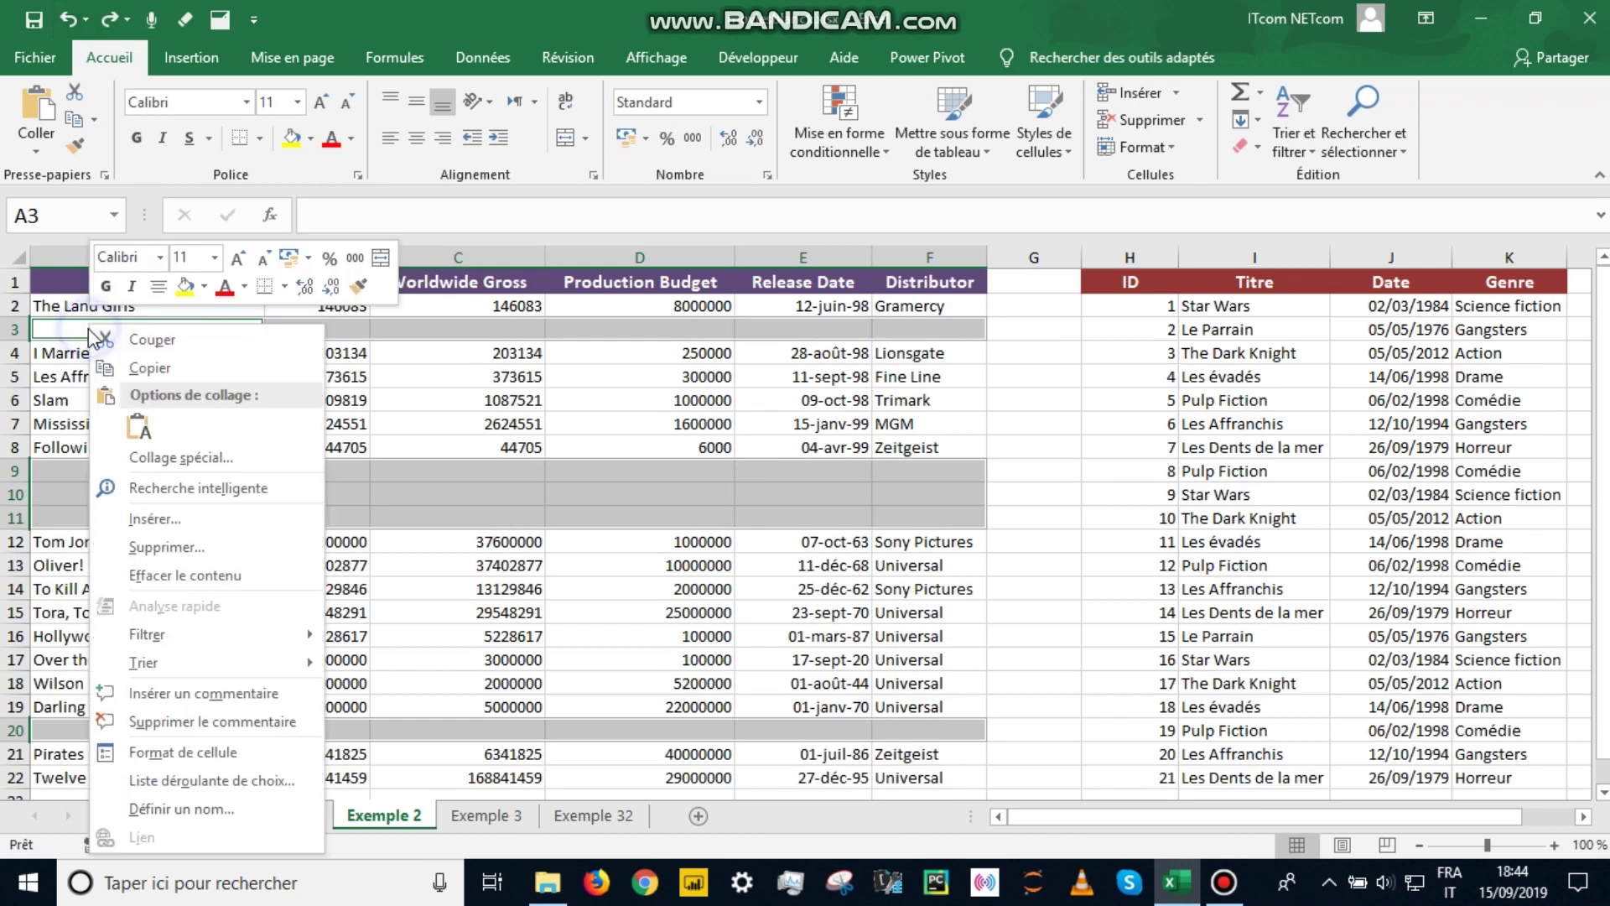
left_click(182, 549)
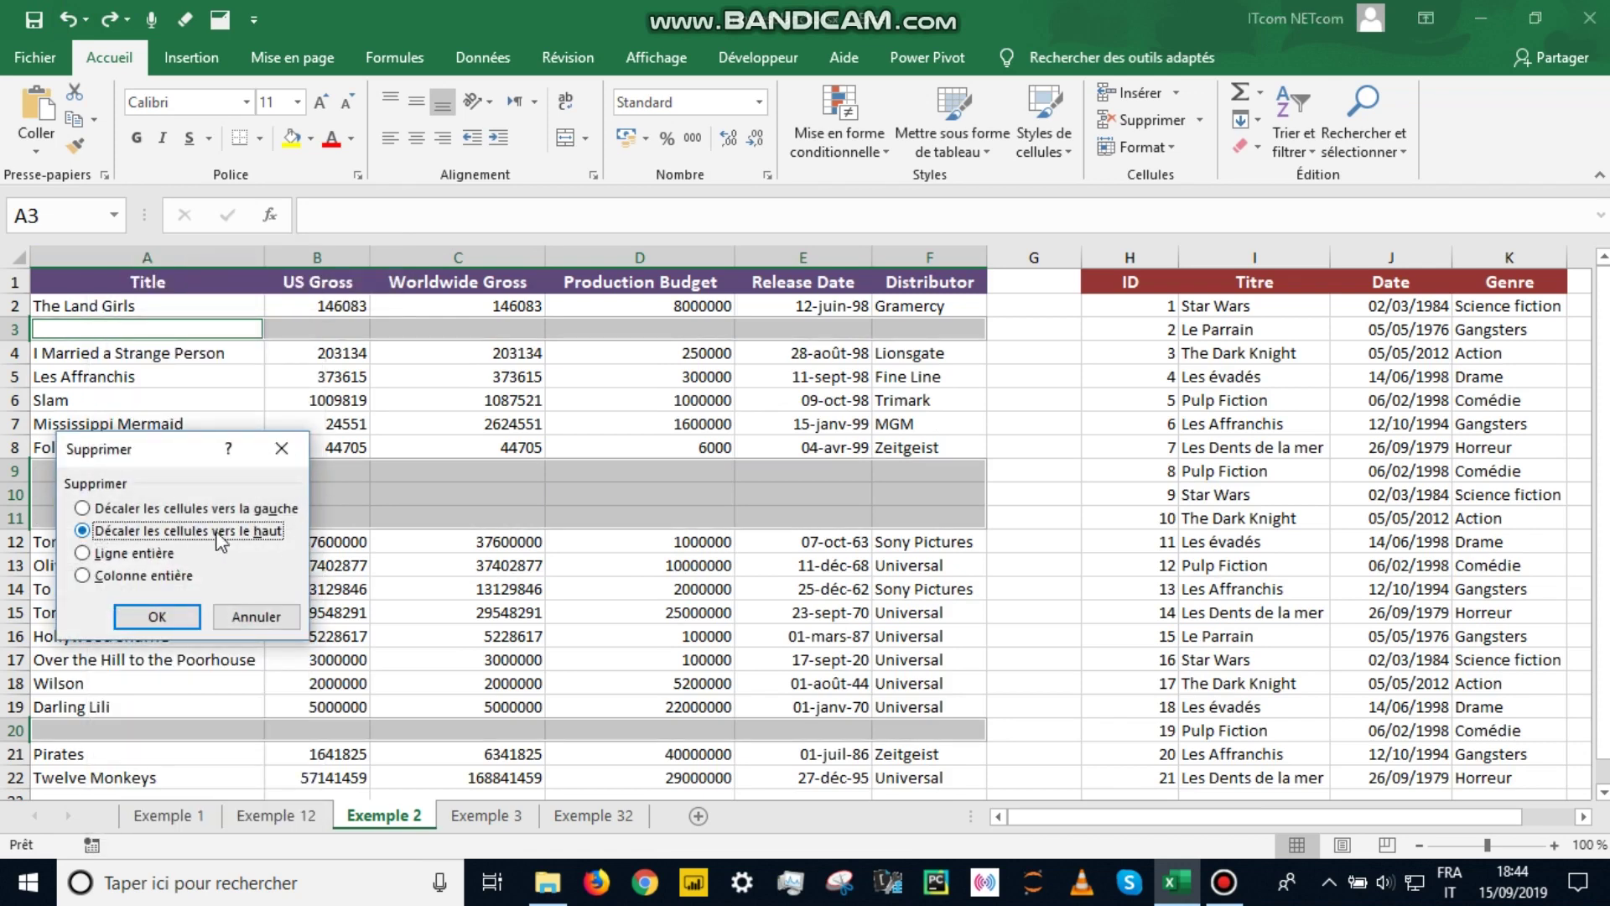
left_click(134, 617)
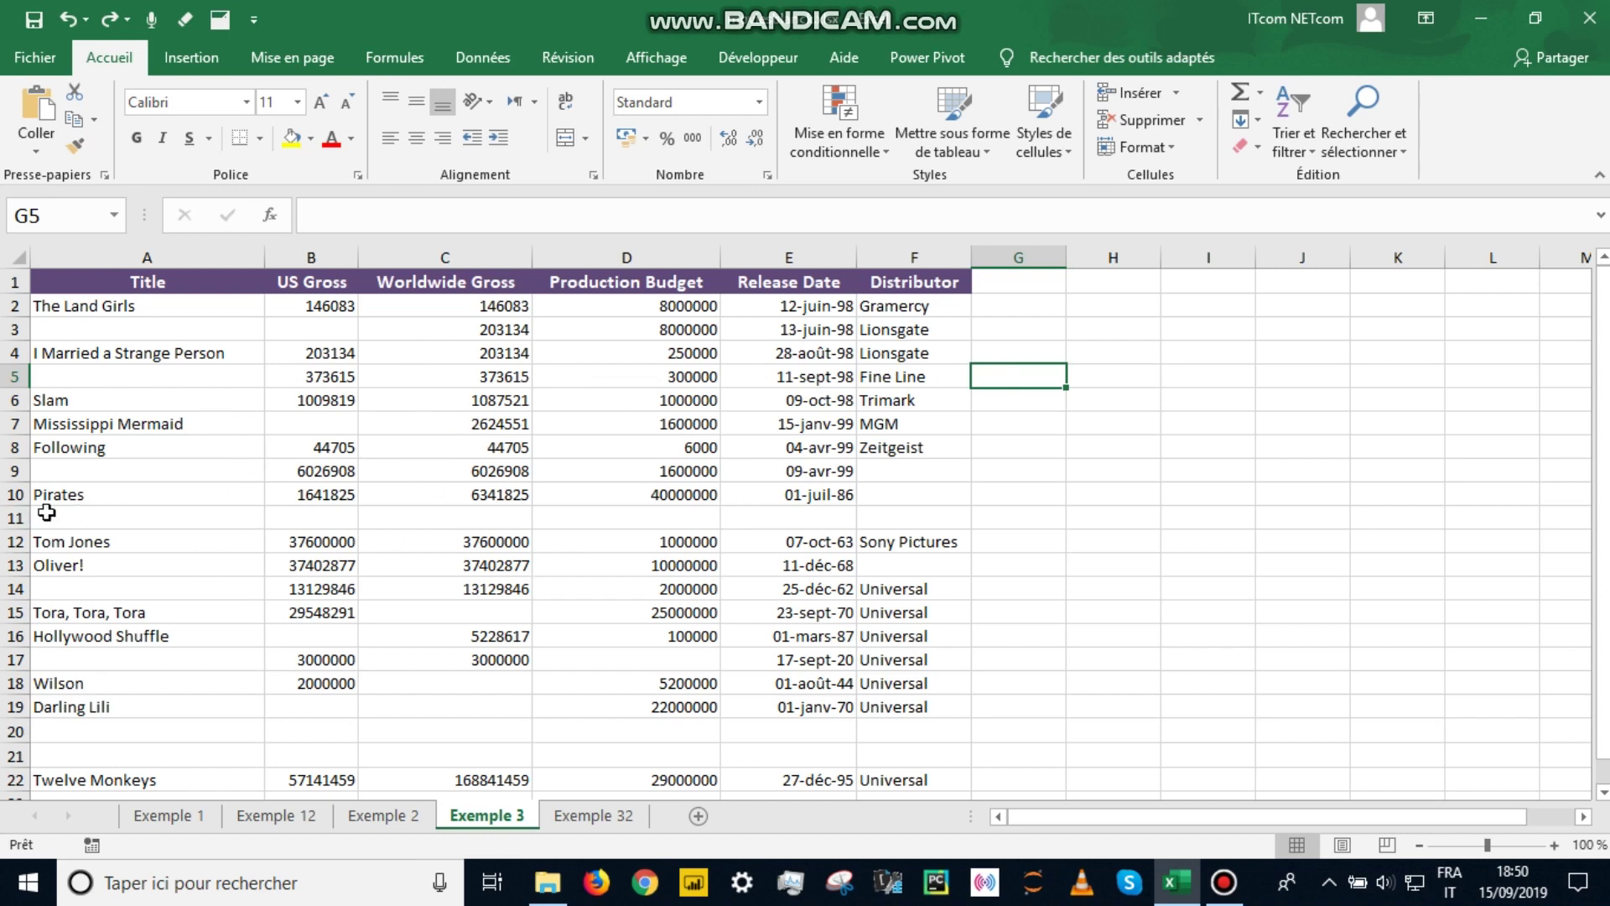
On the Exemple 3 sheet, examine the fully blank row 11 and the isolated blank cells A3, B7 and B16.
left_click(18, 517)
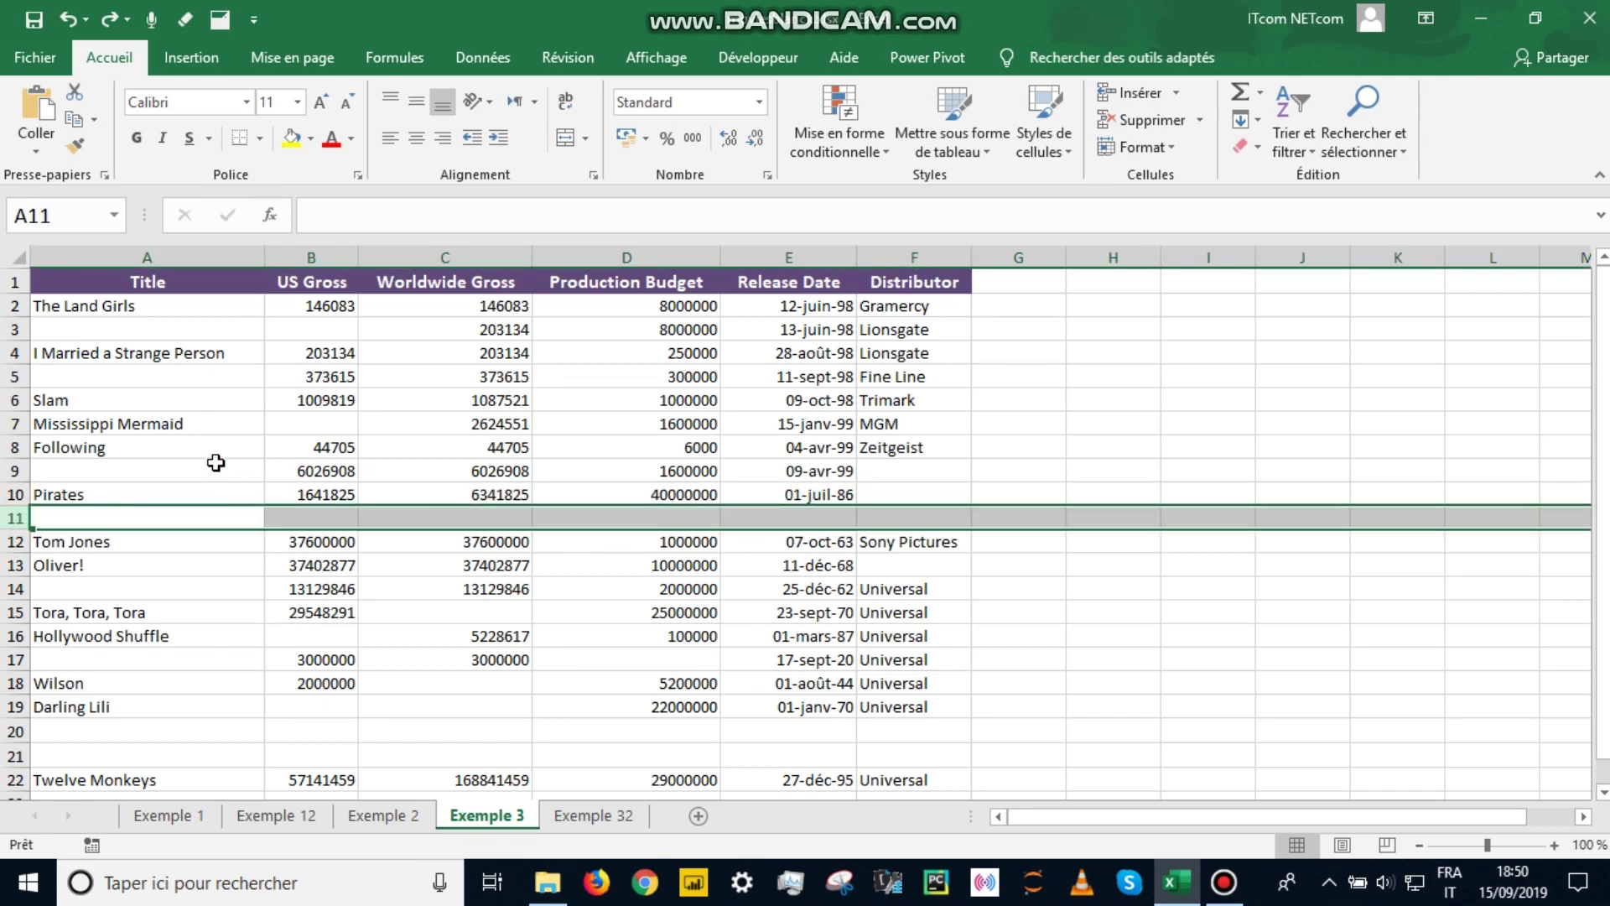
left_click(148, 330)
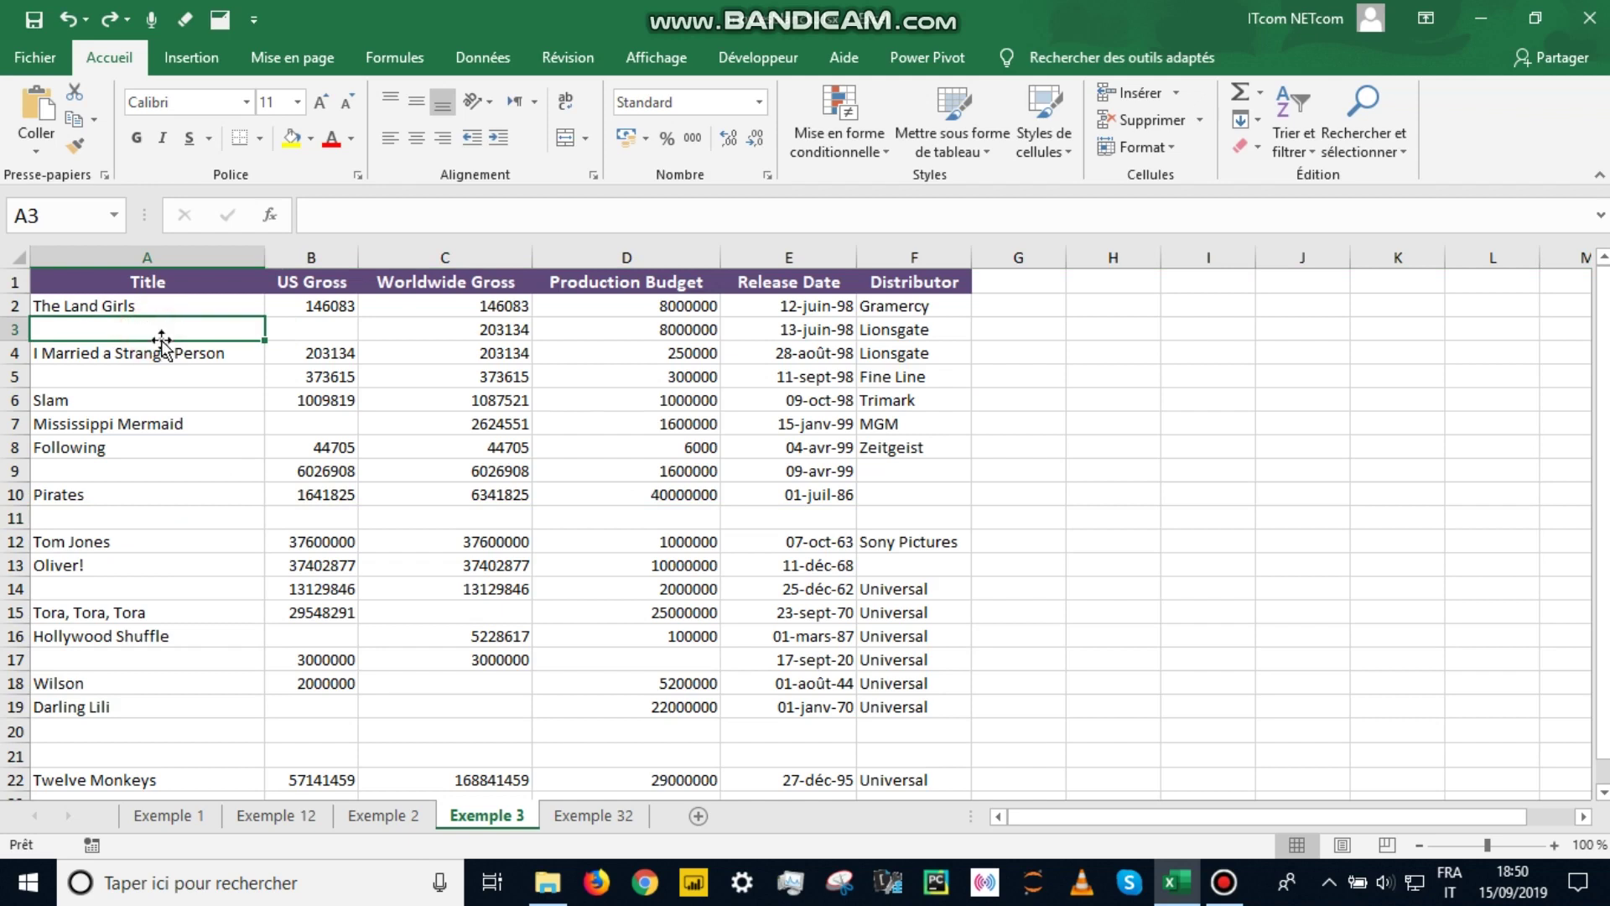
left_click(304, 421)
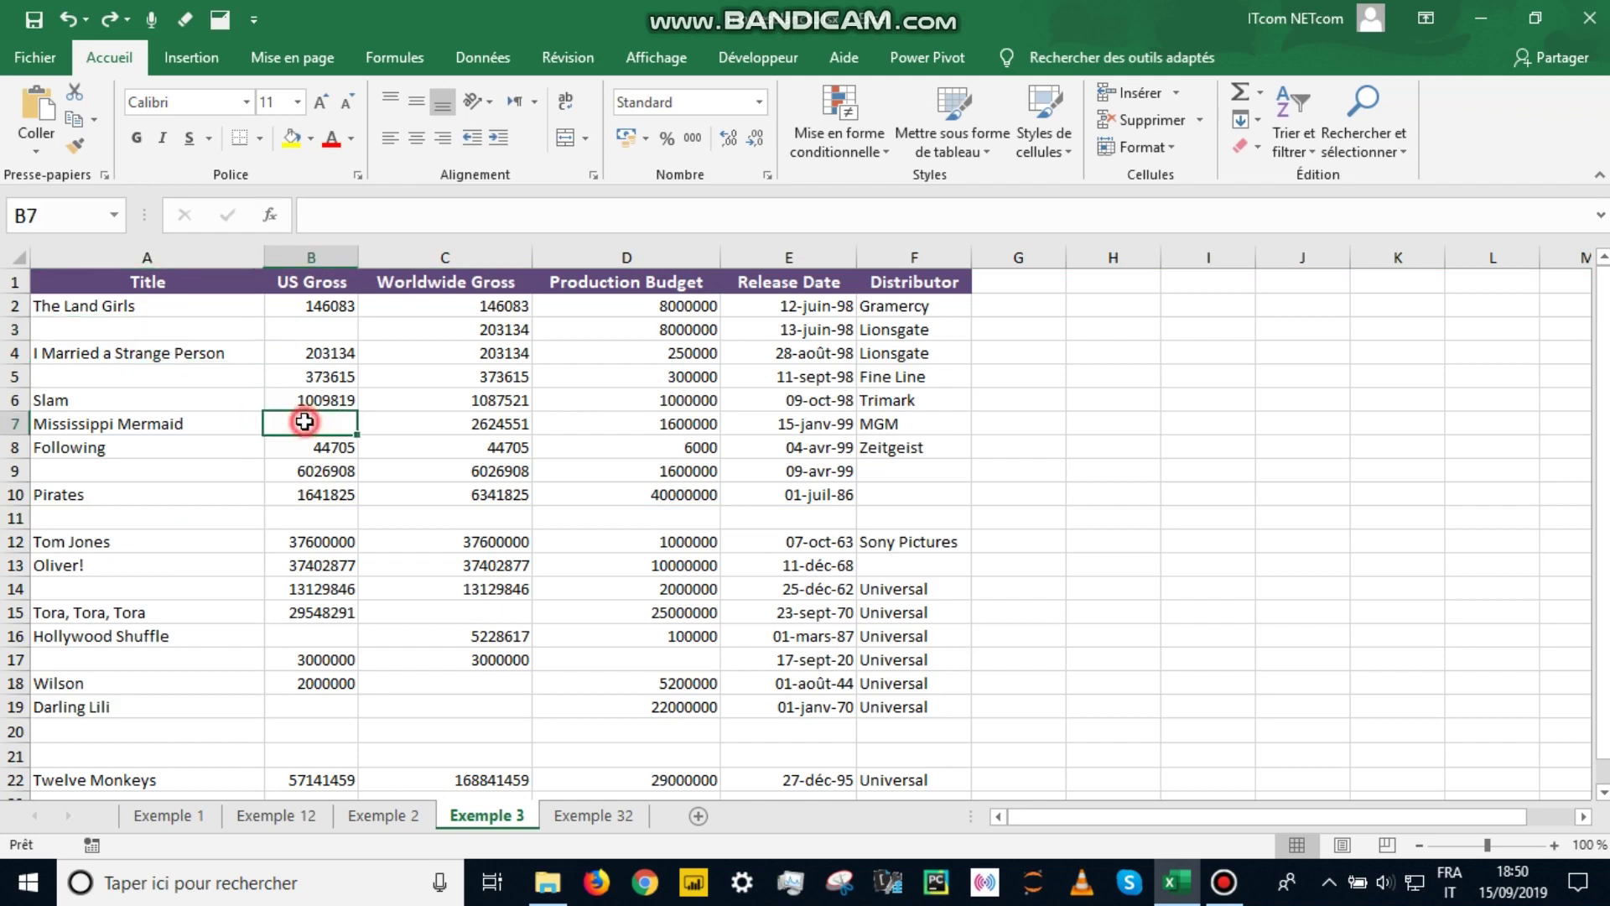
left_click(337, 632)
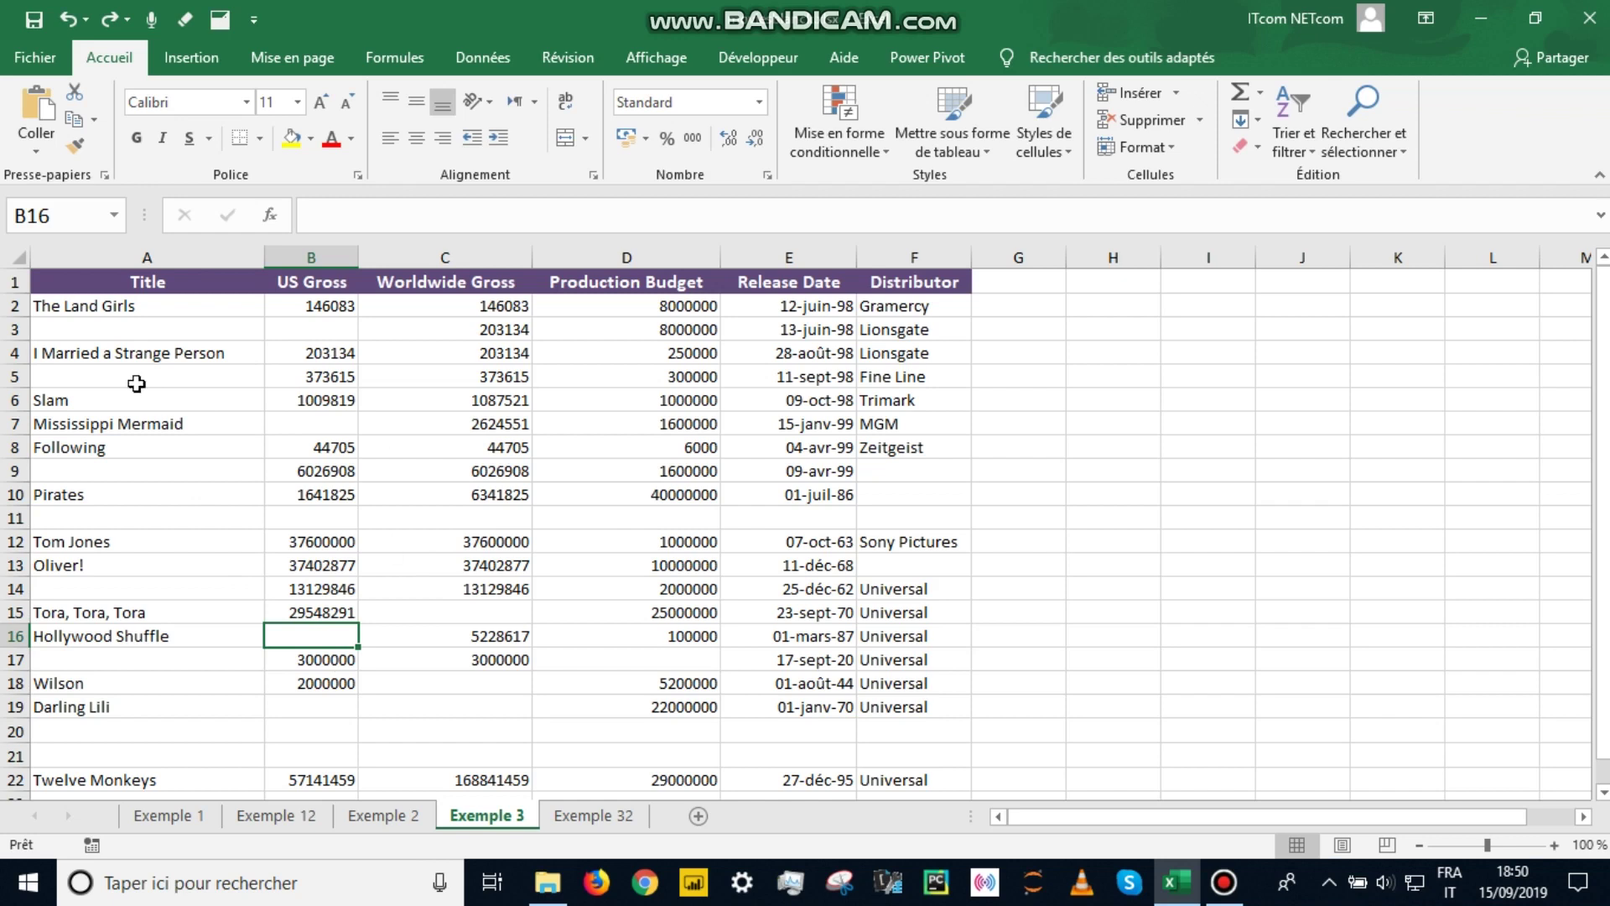
On the Exemple 3 sheet, select only the blank cells (Cellules vides) within A2:F22.
left_click(152, 305)
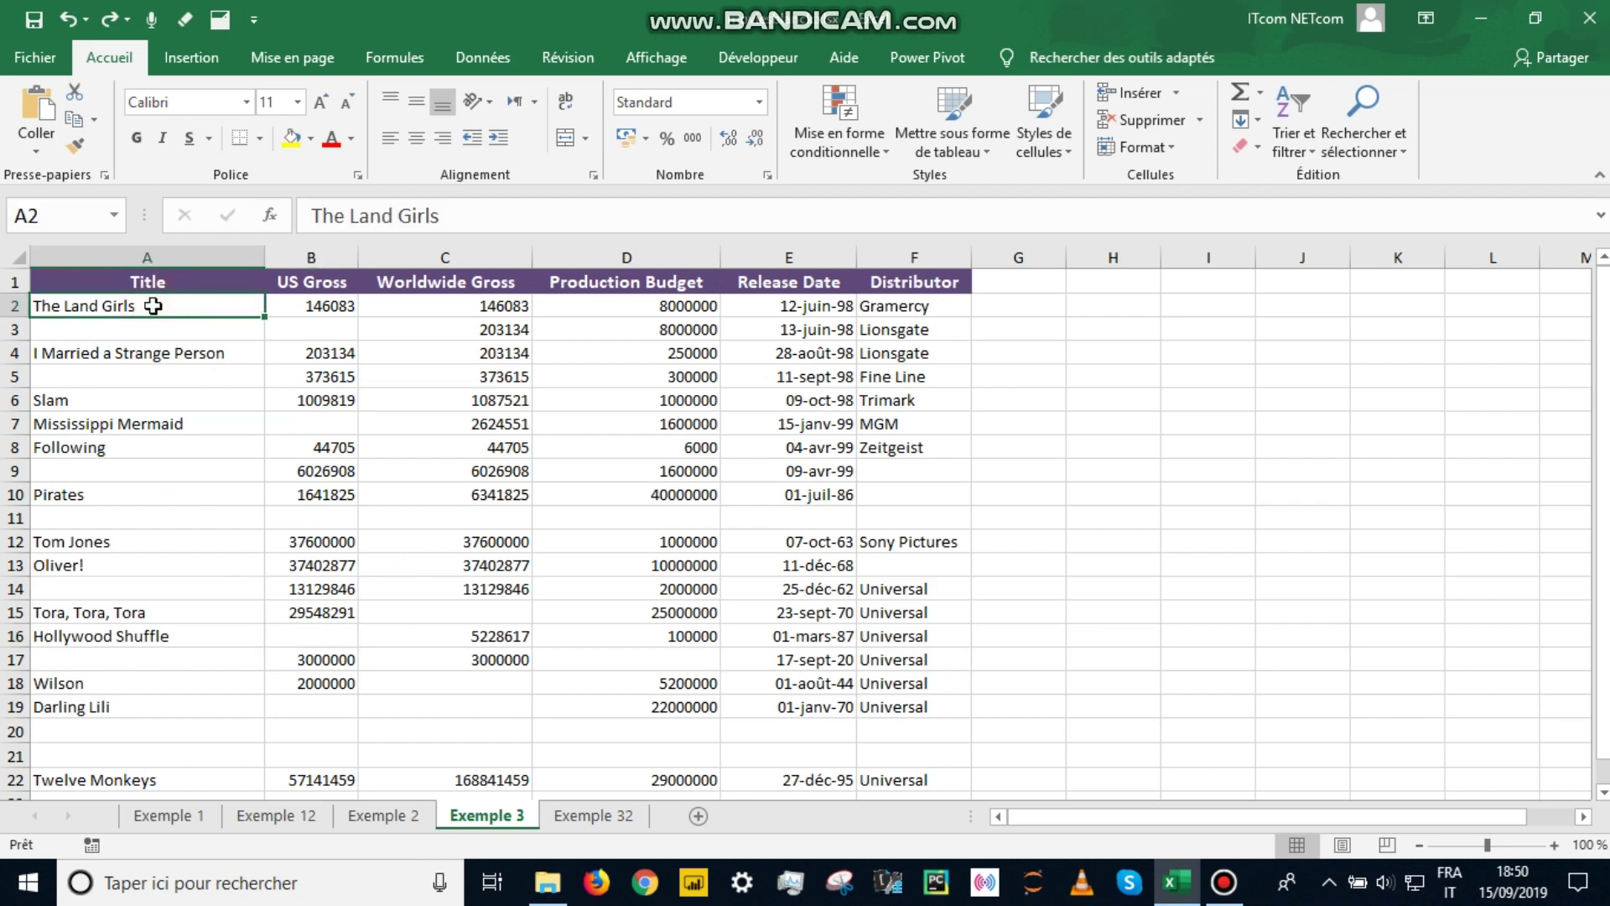
key("ctrl+a")
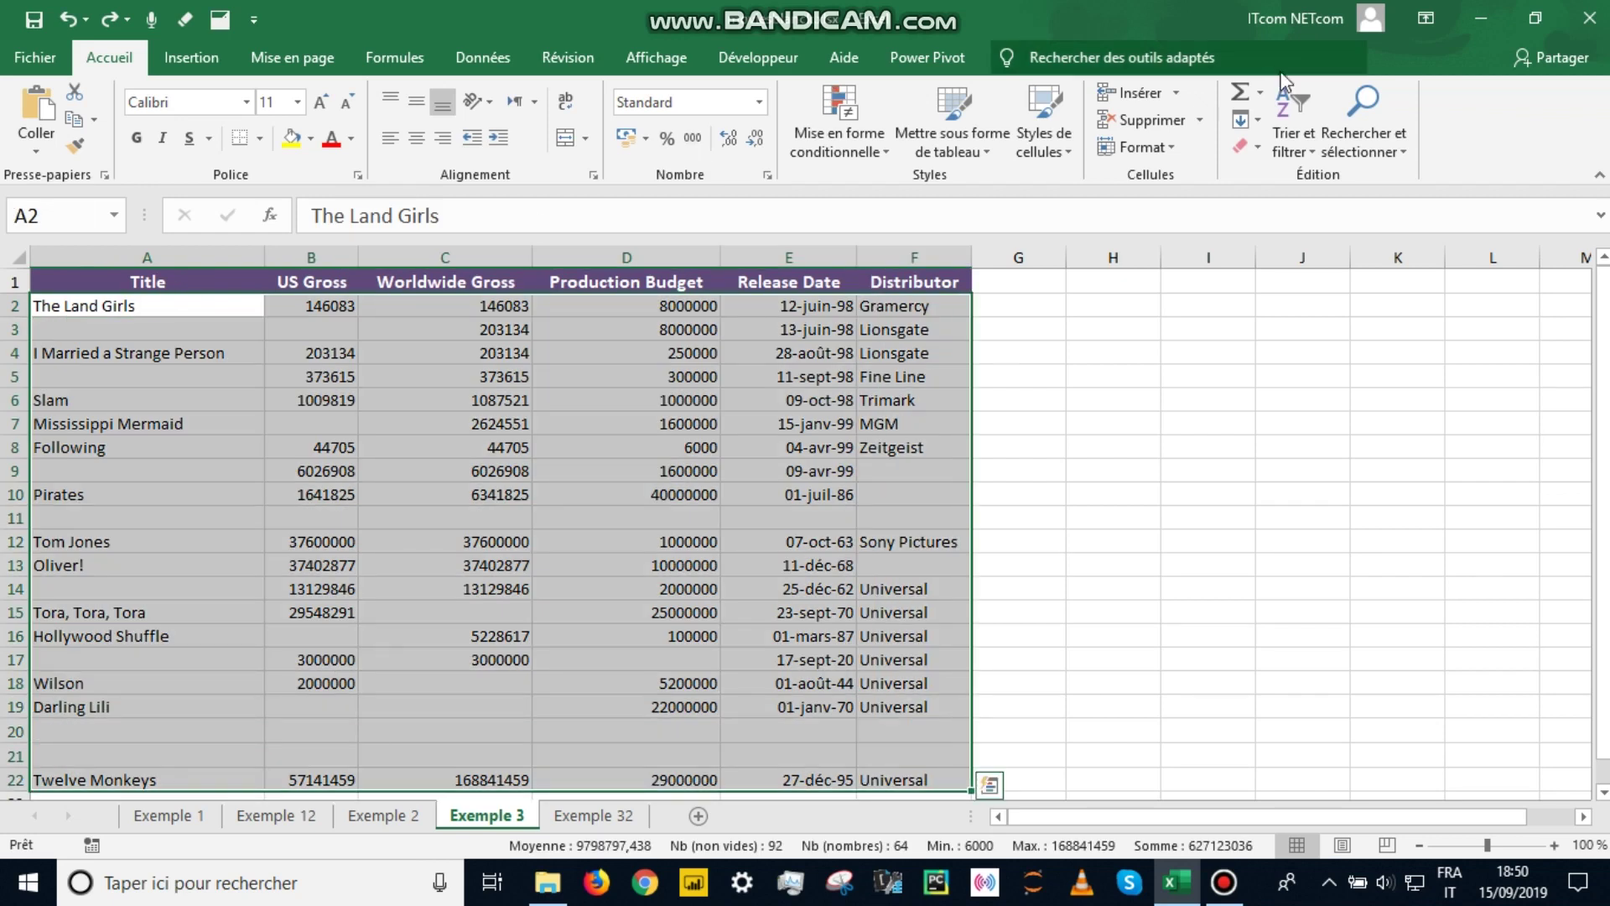
left_click(1385, 137)
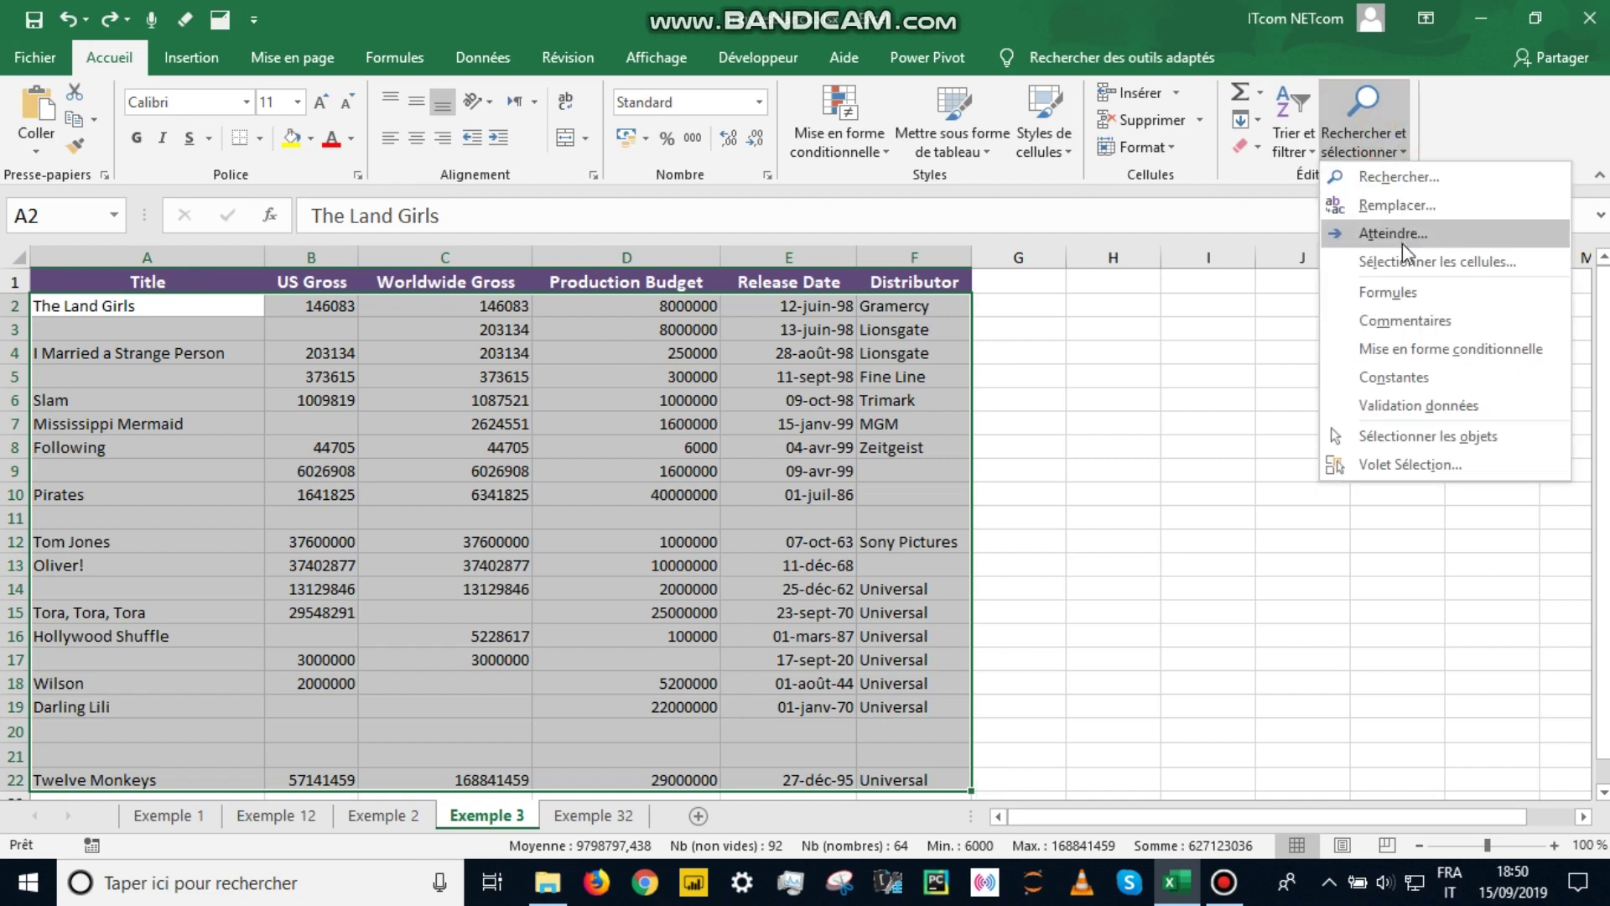
left_click(1400, 254)
left_click(801, 433)
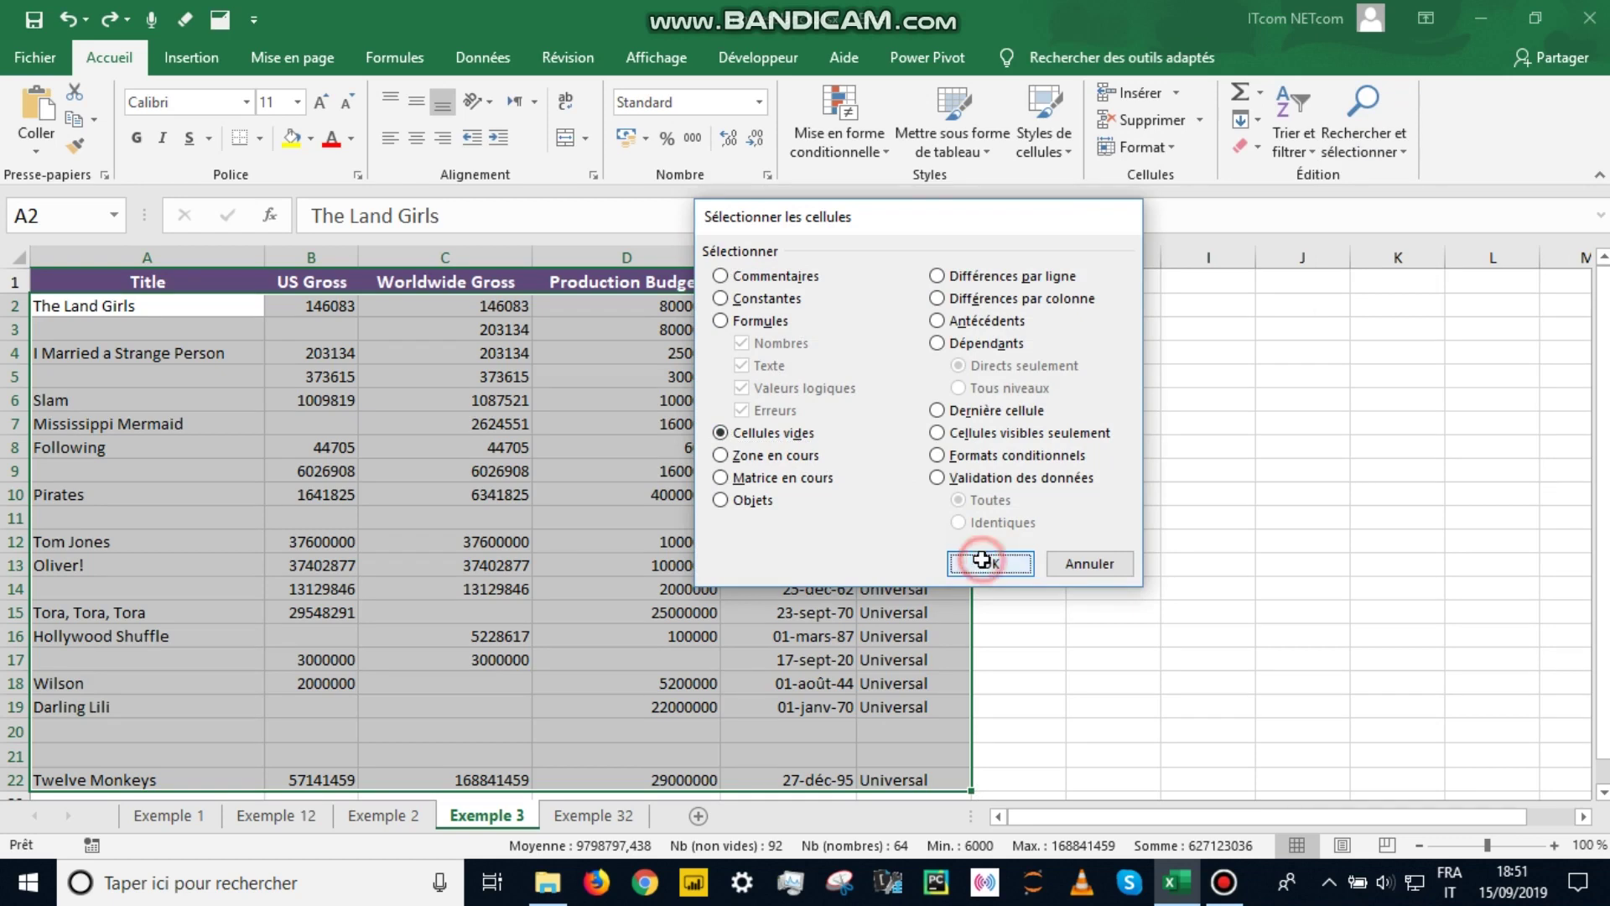
left_click(992, 562)
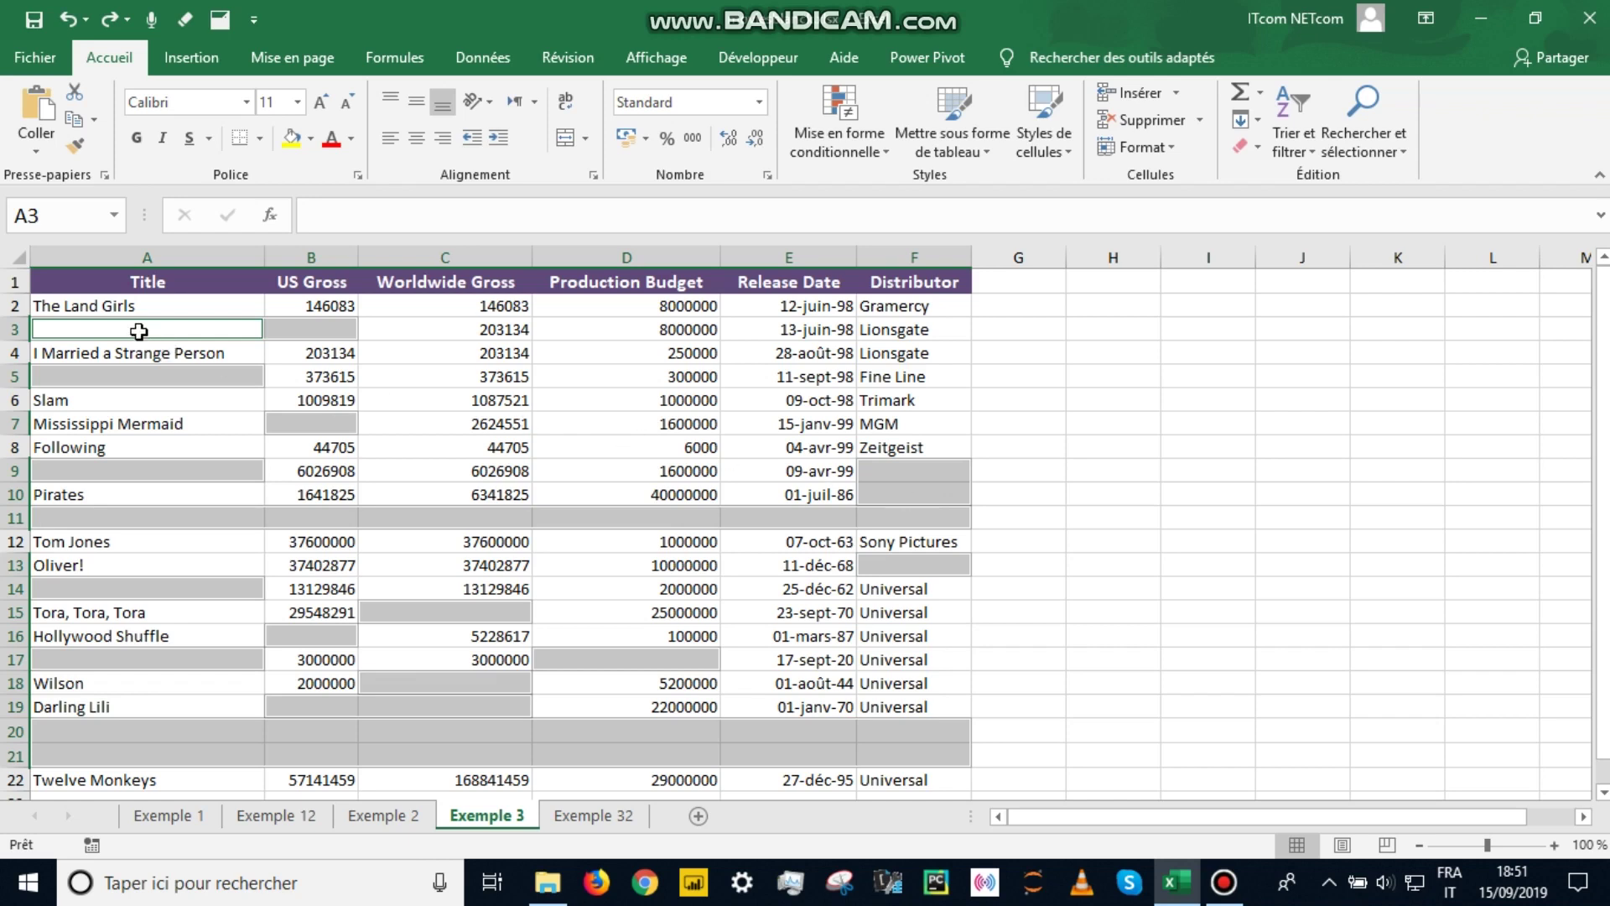
Try deleting the entire rows of the selected blank cells on Exemple 3, and undo the deletion.
right_click(138, 331)
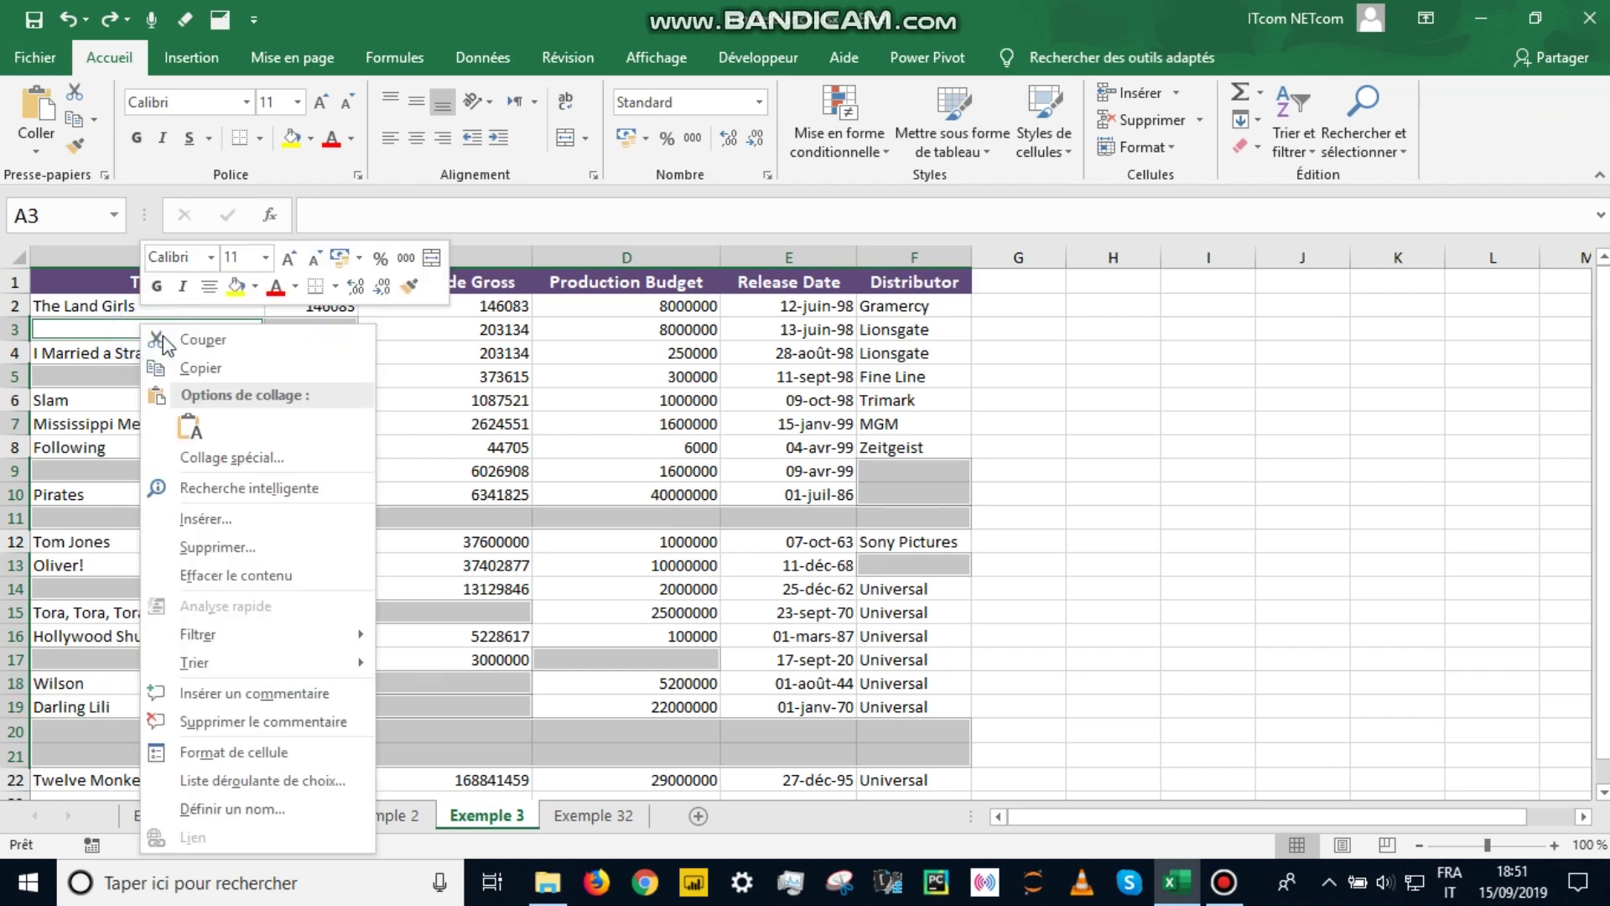
left_click(256, 547)
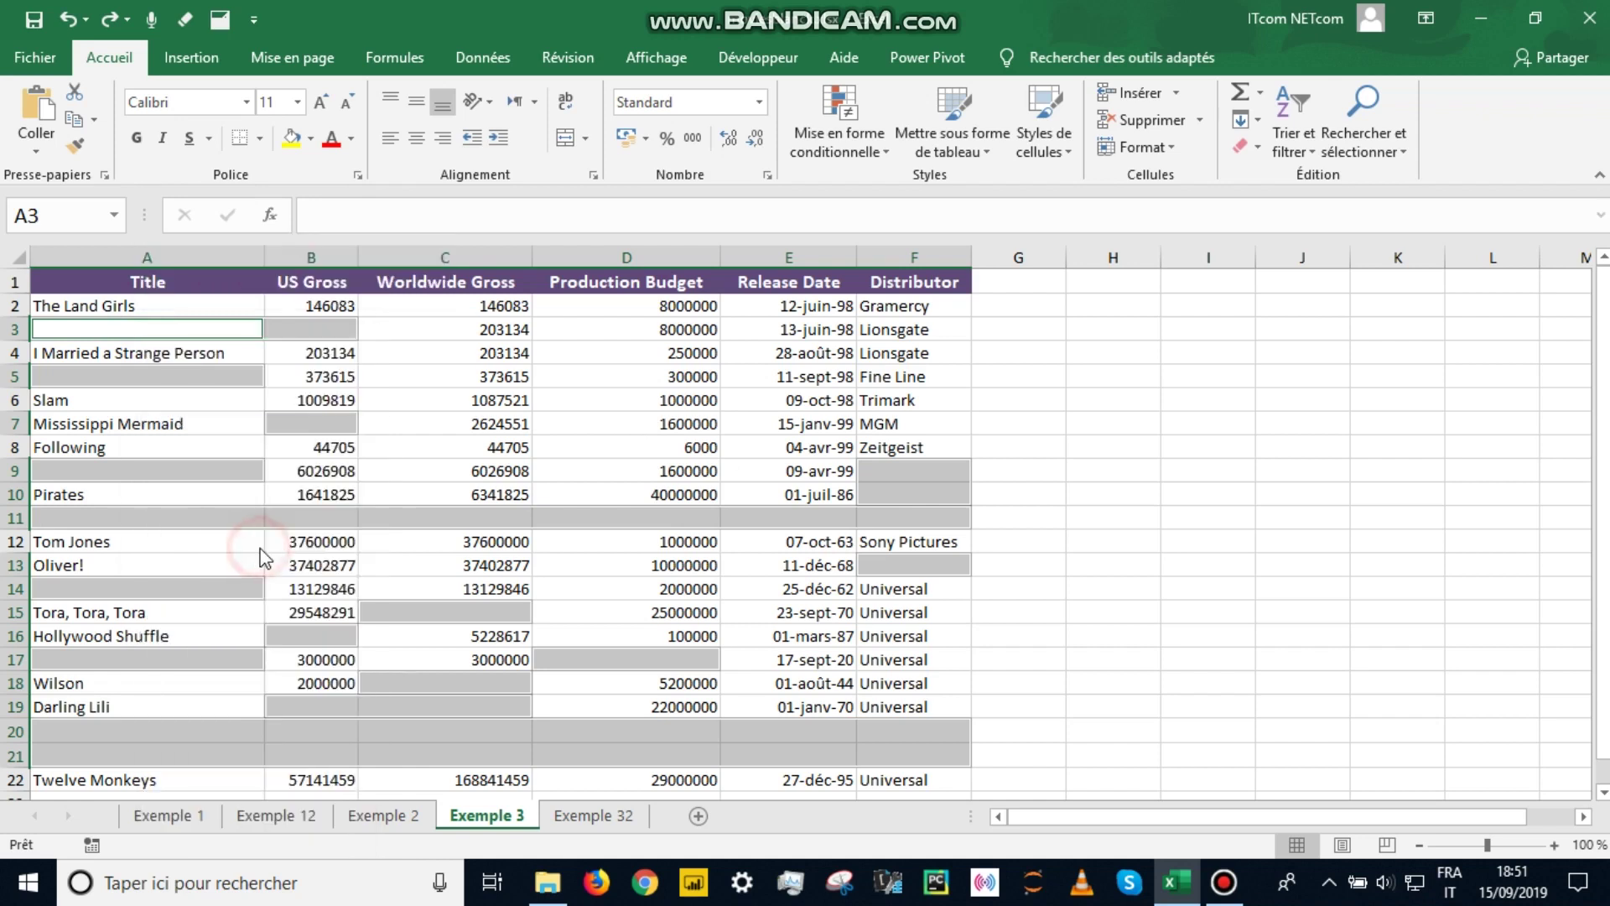
left_click(224, 549)
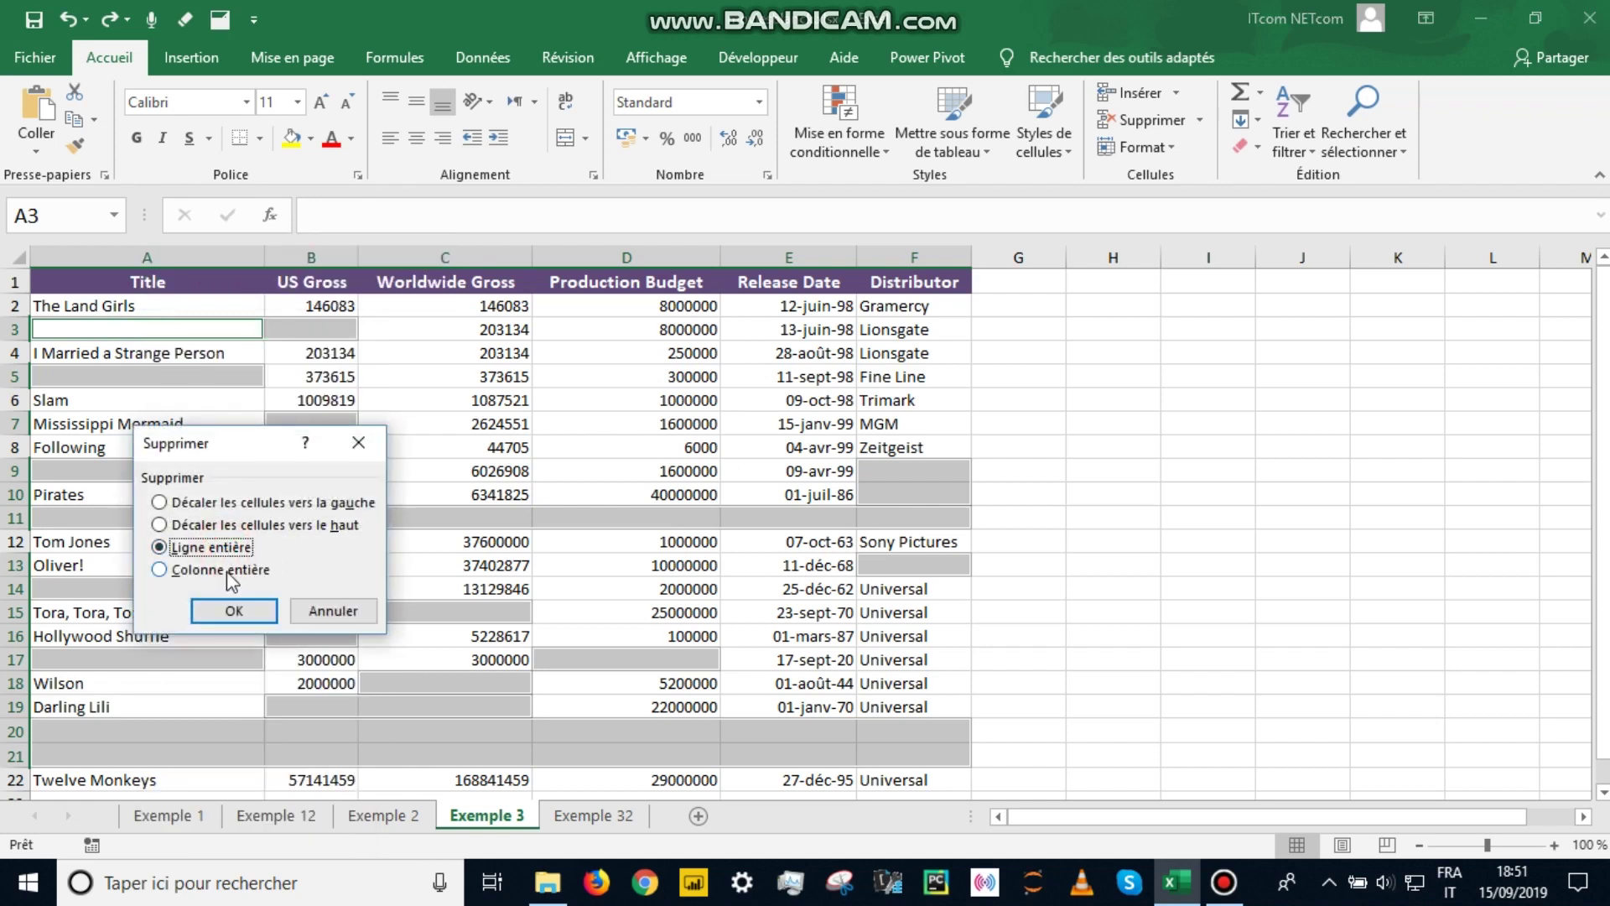
left_click(229, 607)
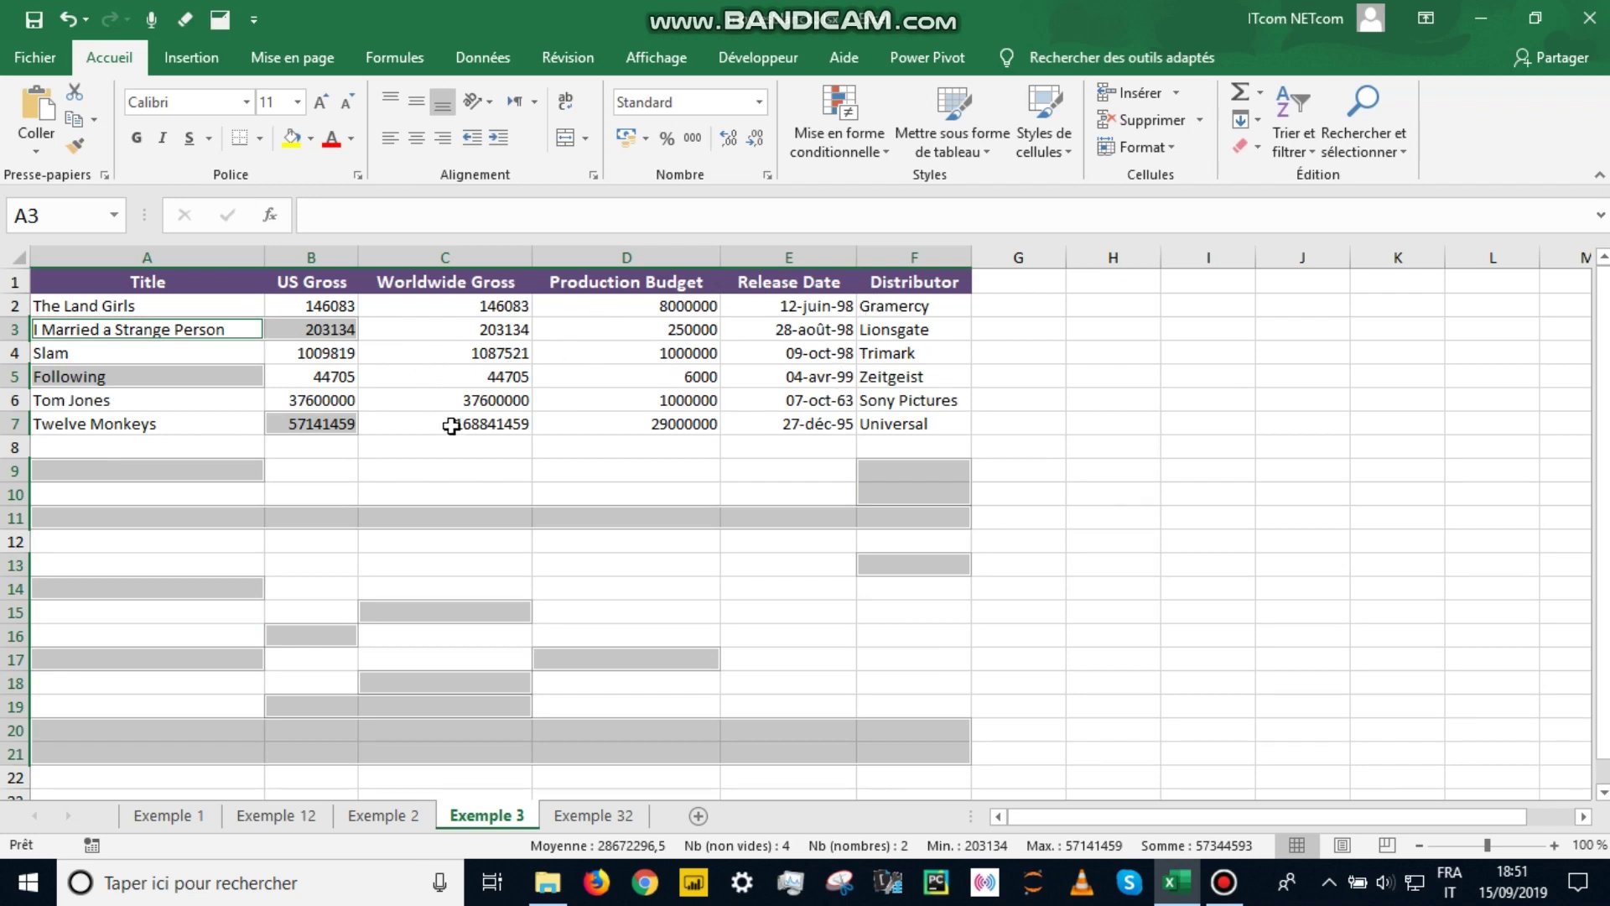
left_click(67, 18)
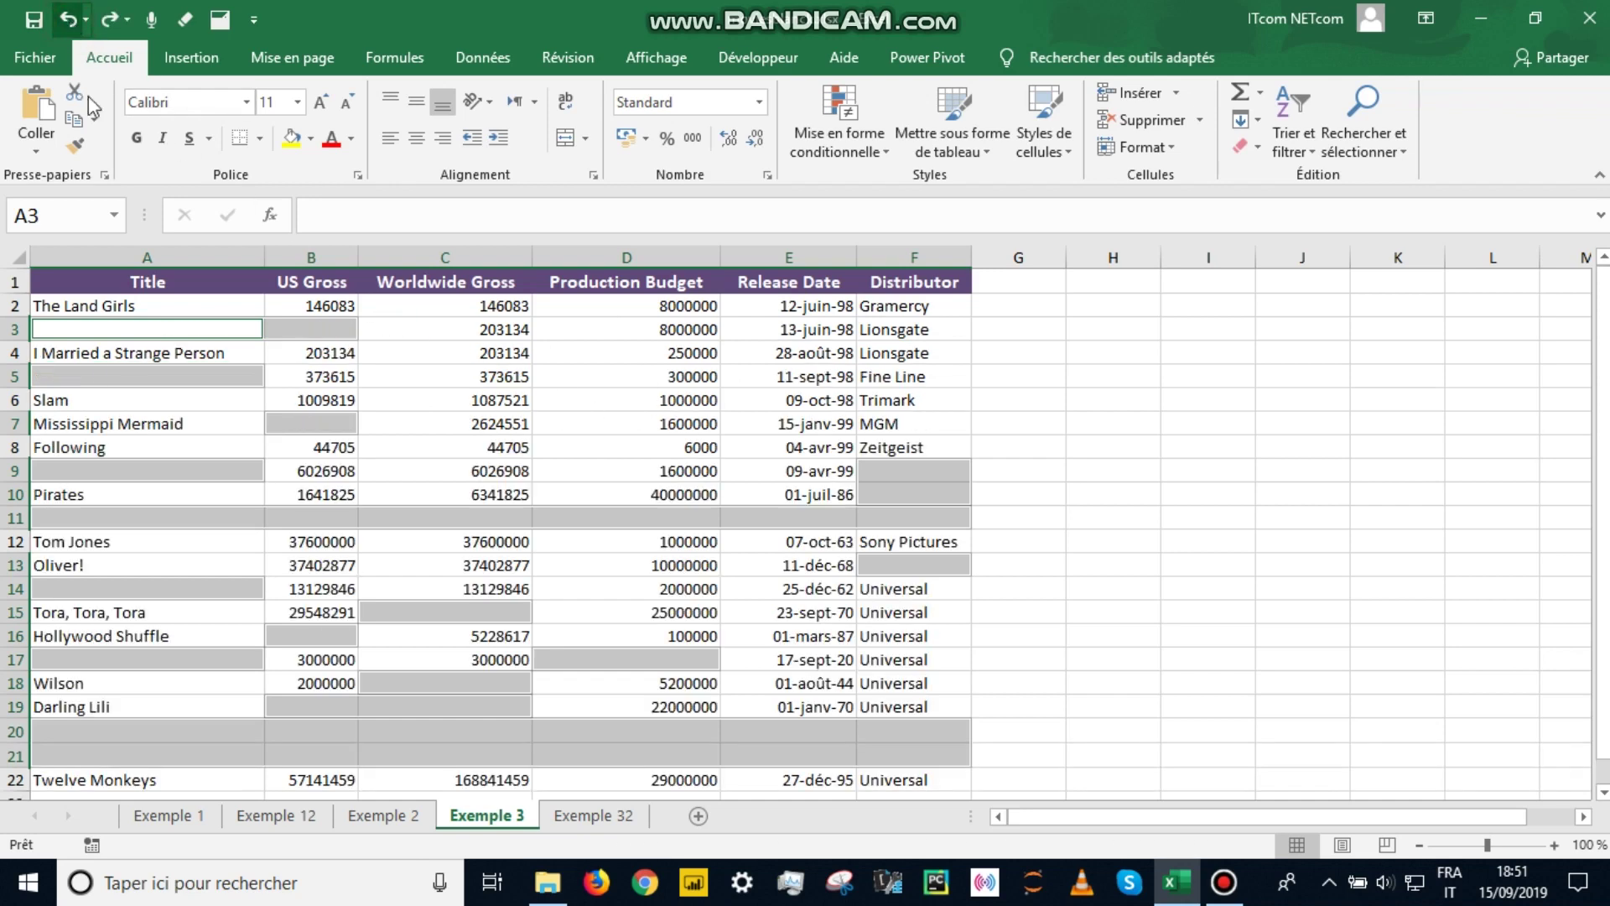
Try deleting the selected blank cells on Exemple 3 with the cells below shifted up, and undo it.
right_click(110, 327)
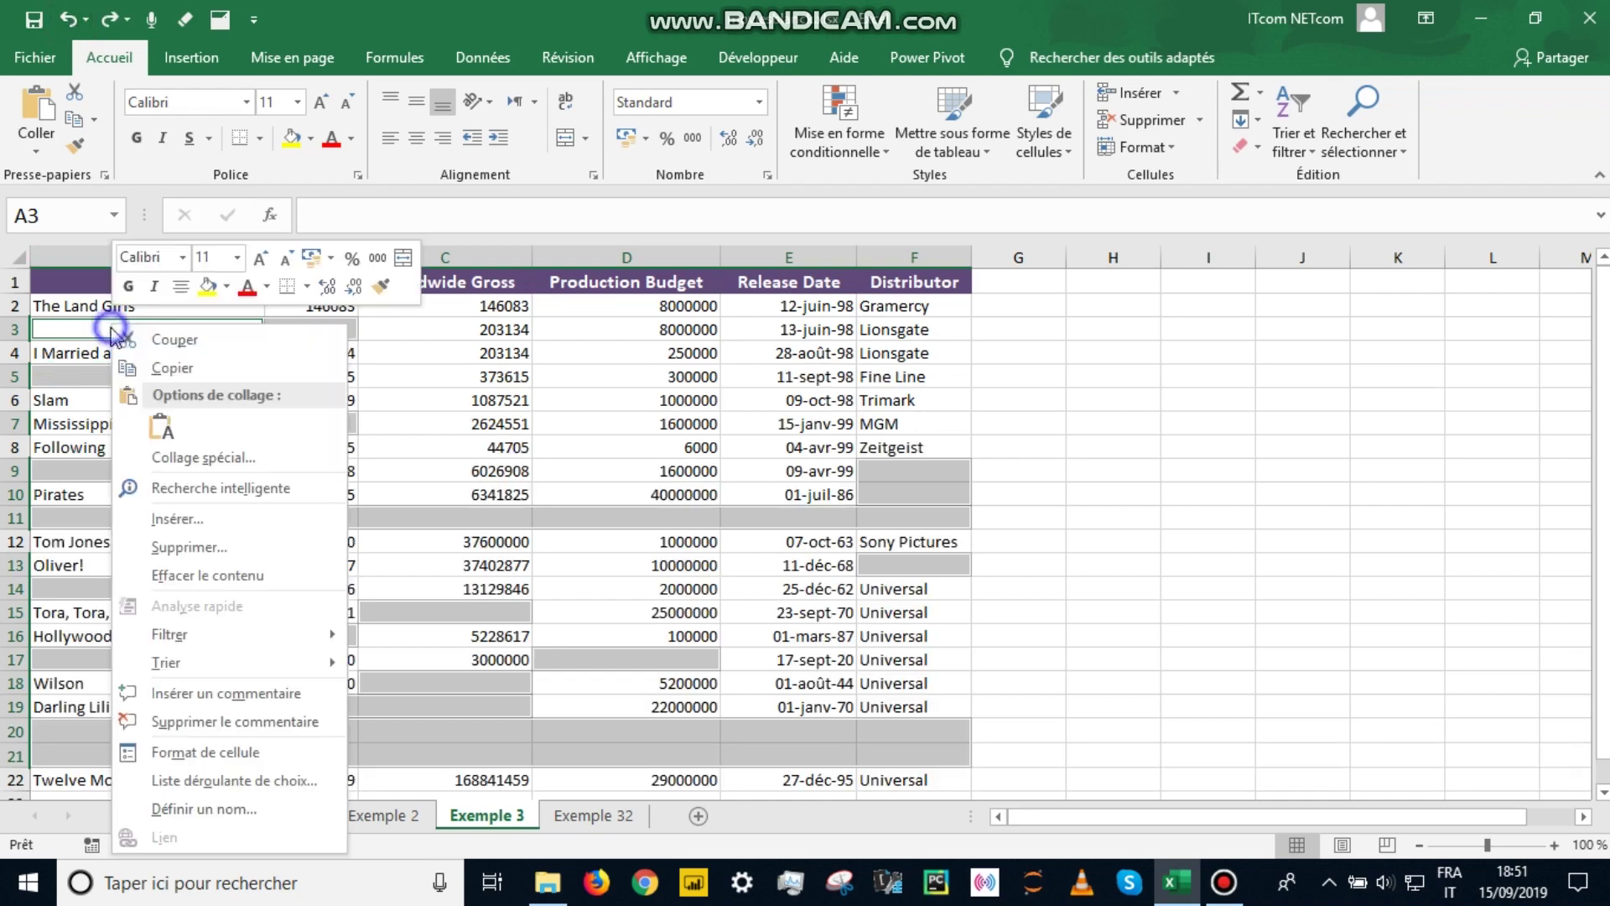
left_click(179, 548)
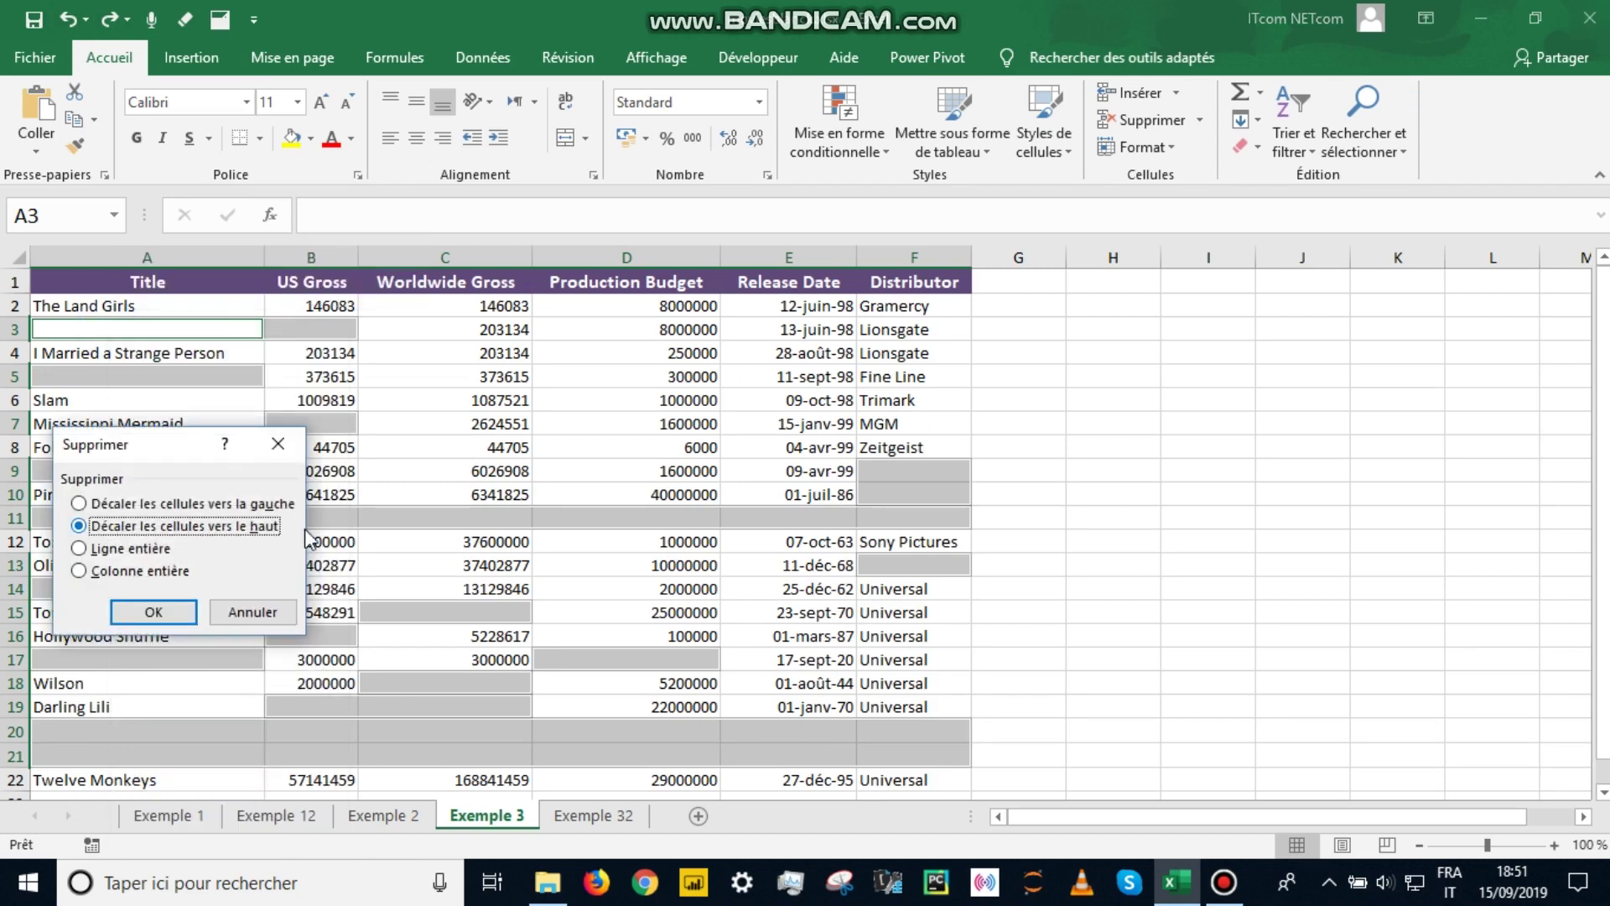
left_click(153, 611)
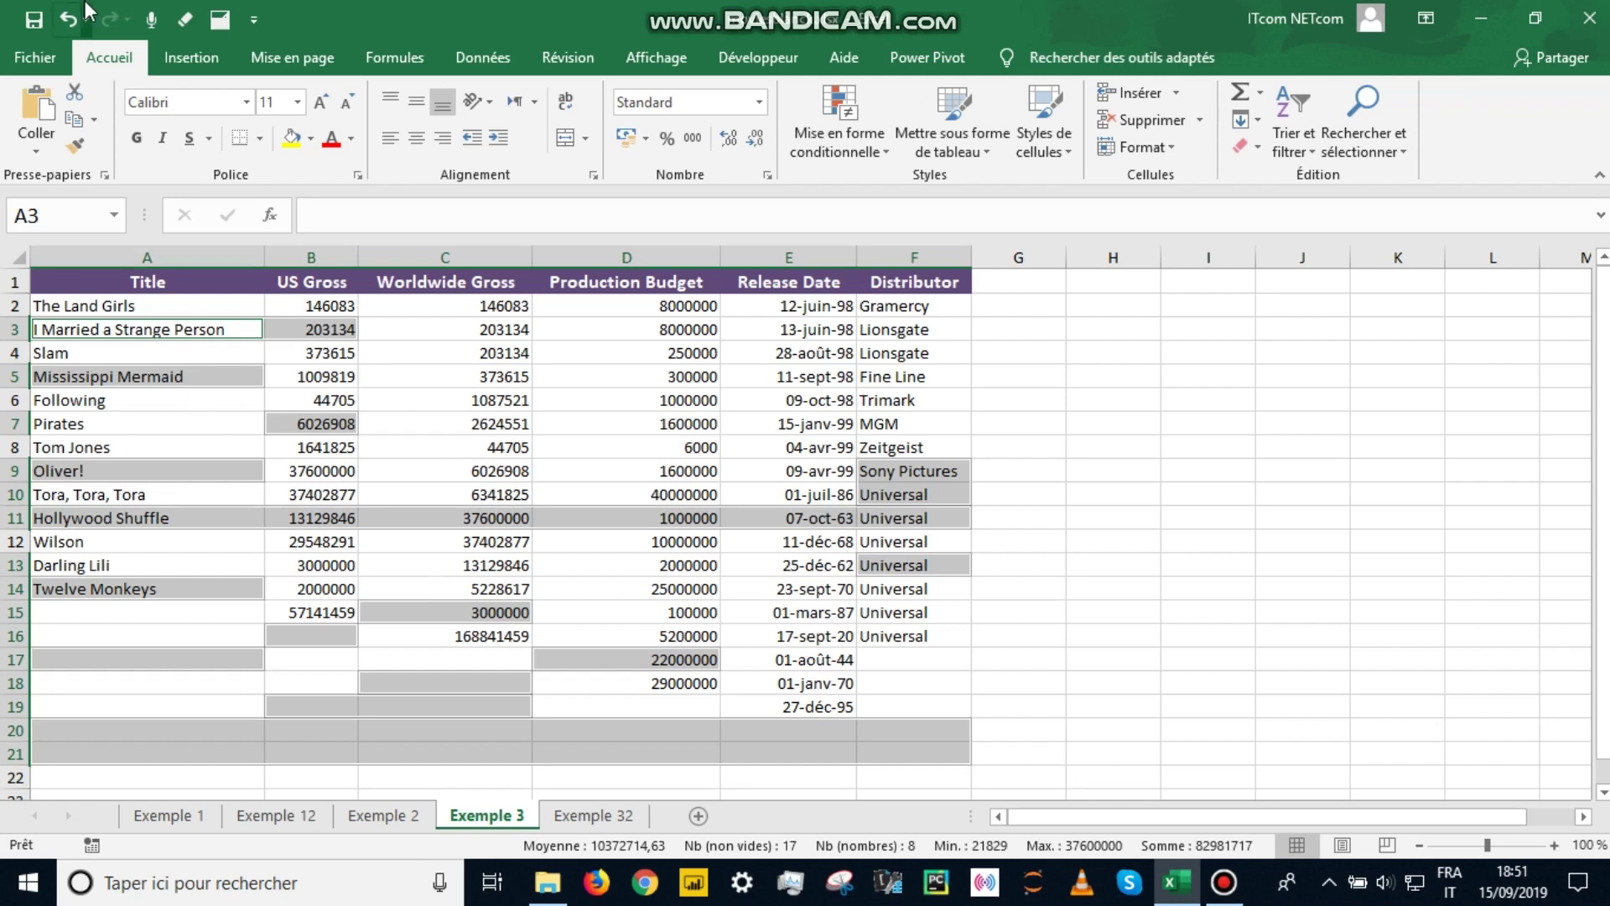
left_click(61, 20)
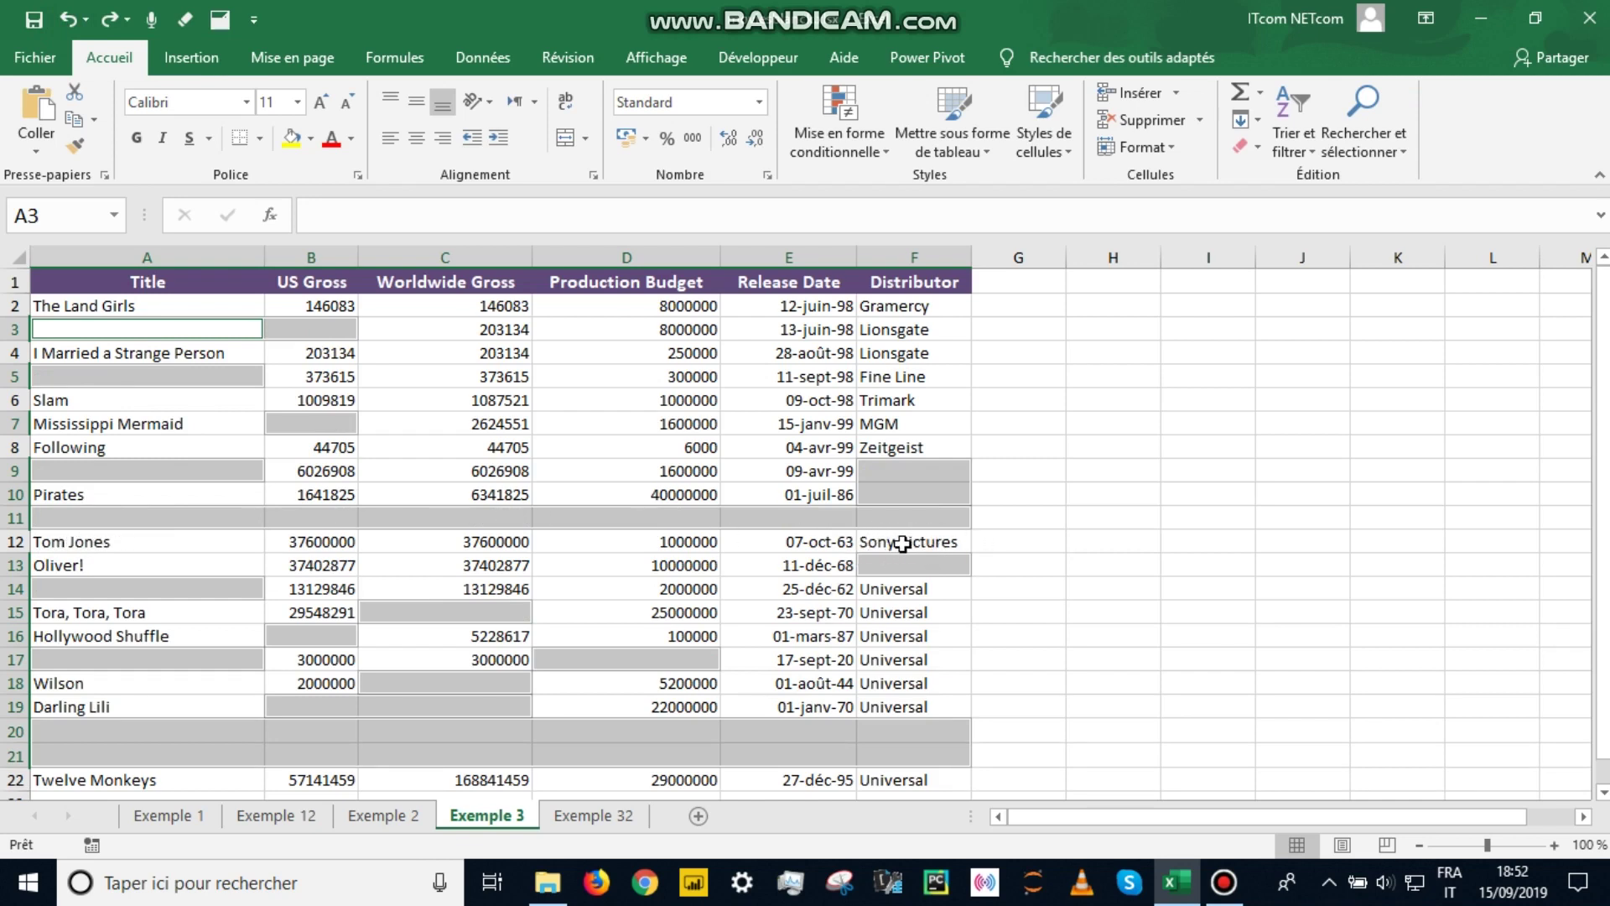
Redo the shift-up deletion on Exemple 3 to review it, undo it again and clear the blank-cell selection.
left_click(109, 19)
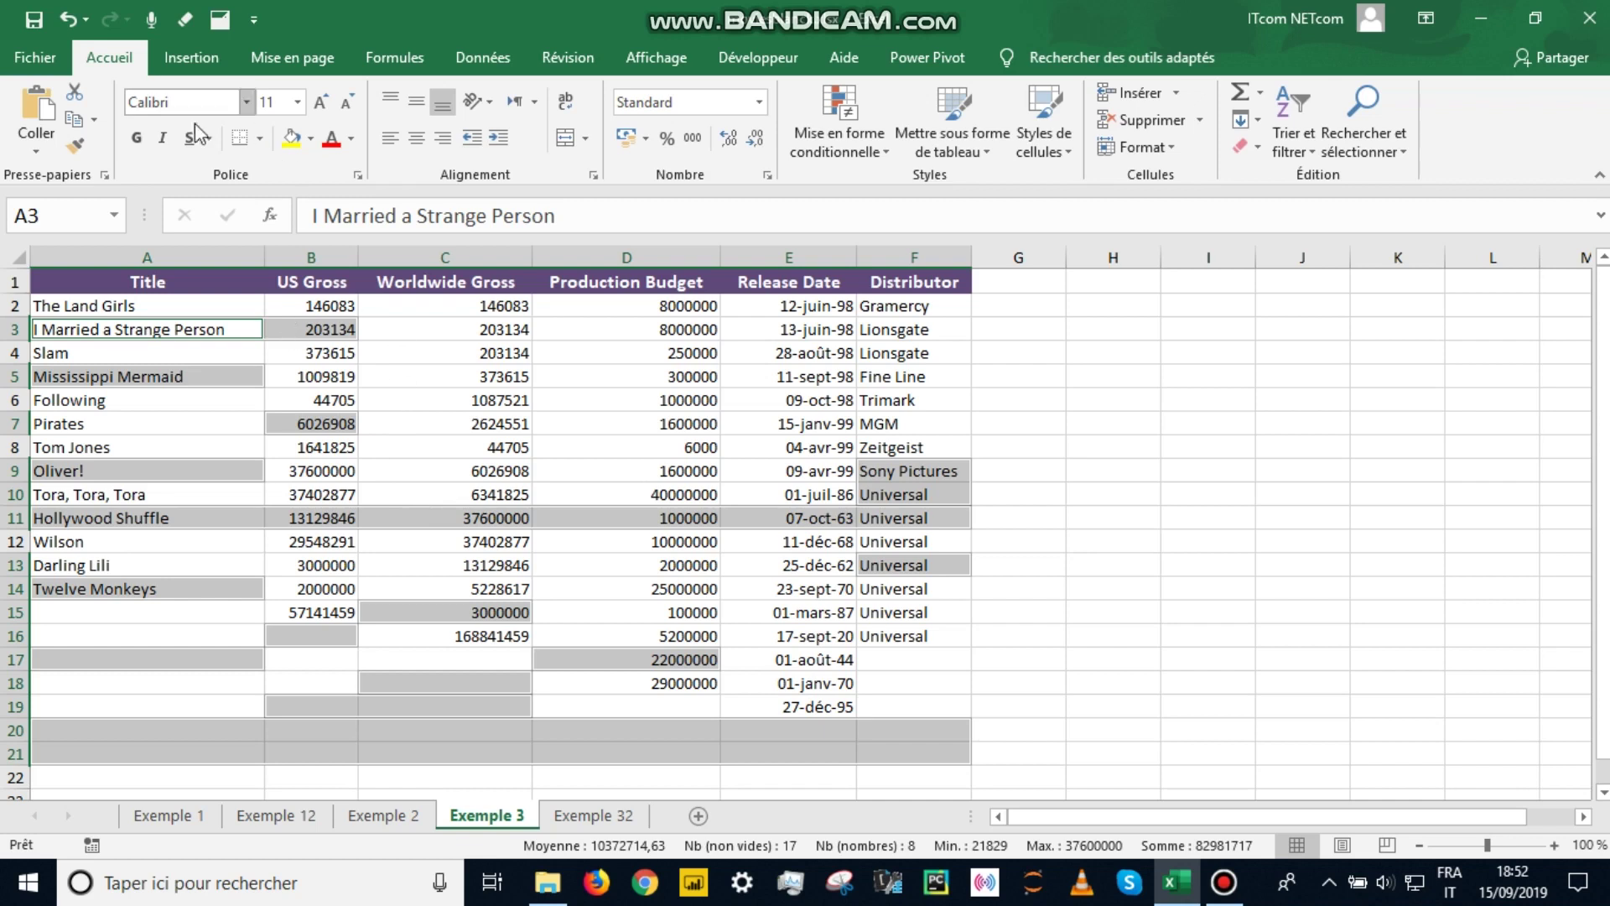
left_click(67, 20)
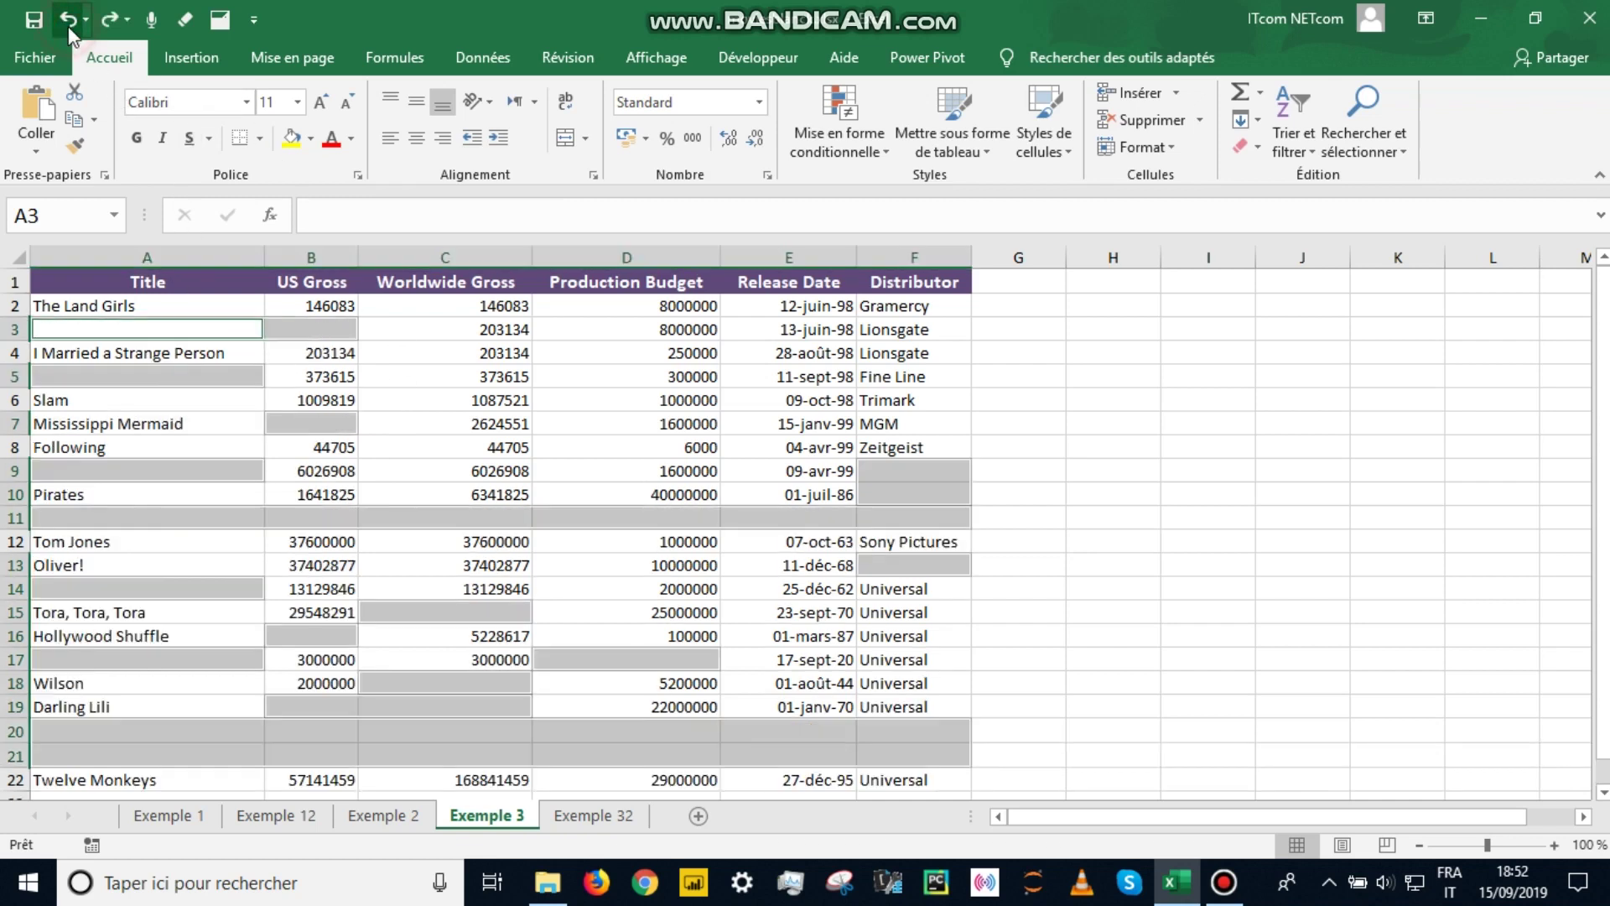
left_click(1081, 420)
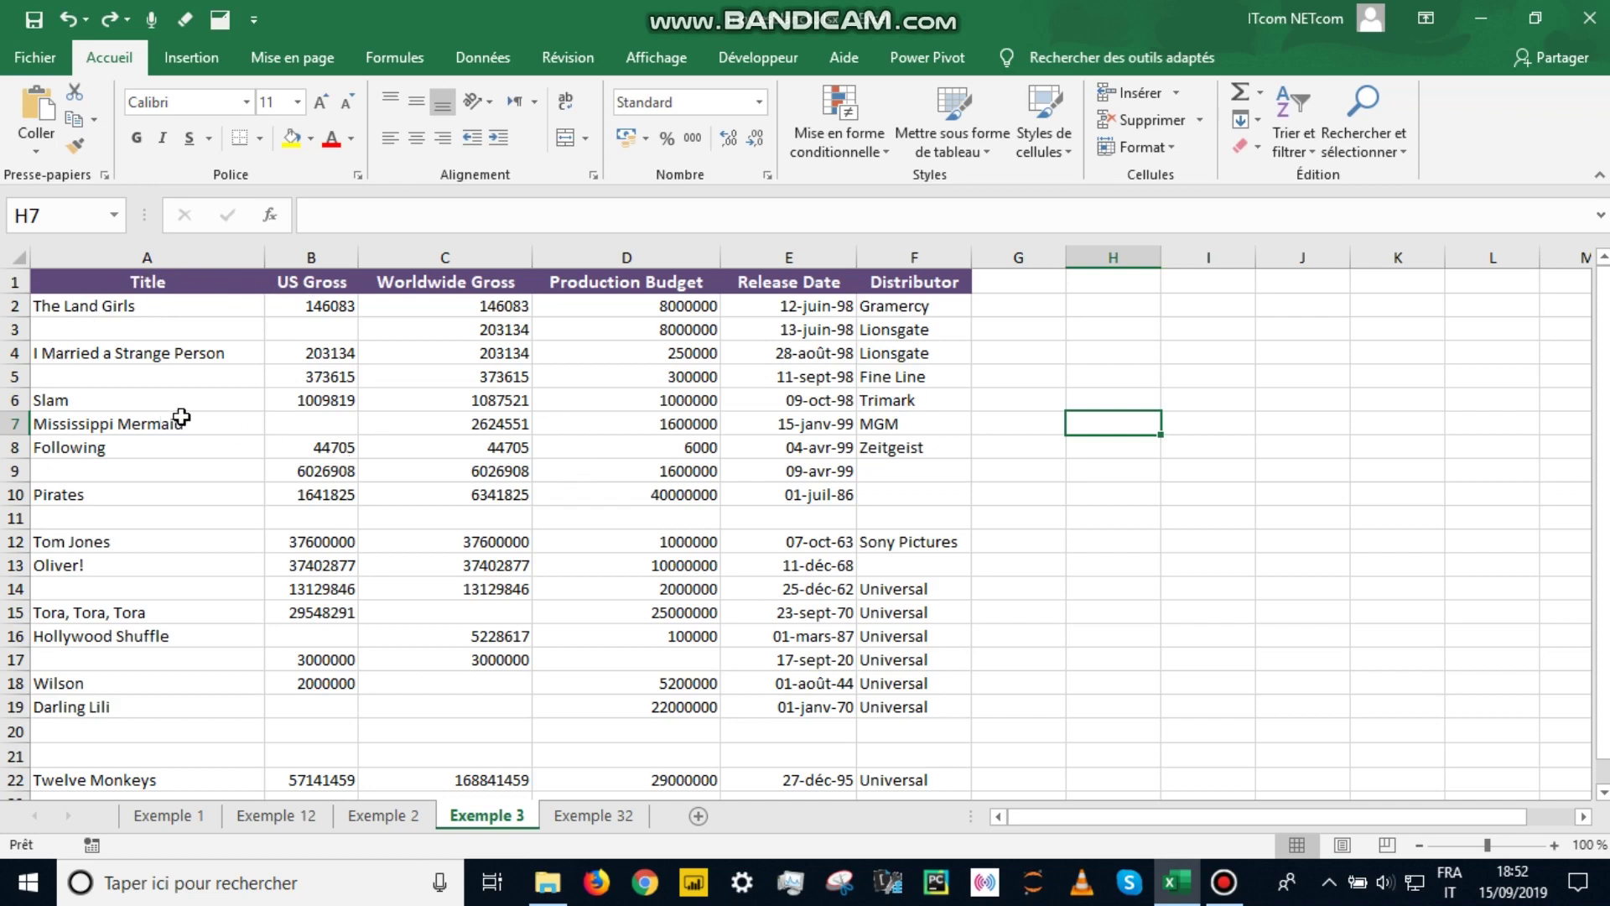
Select the whole Exemple 3 table including its headers, A1:F22, and look through the table format styles without applying one.
left_click(117, 285)
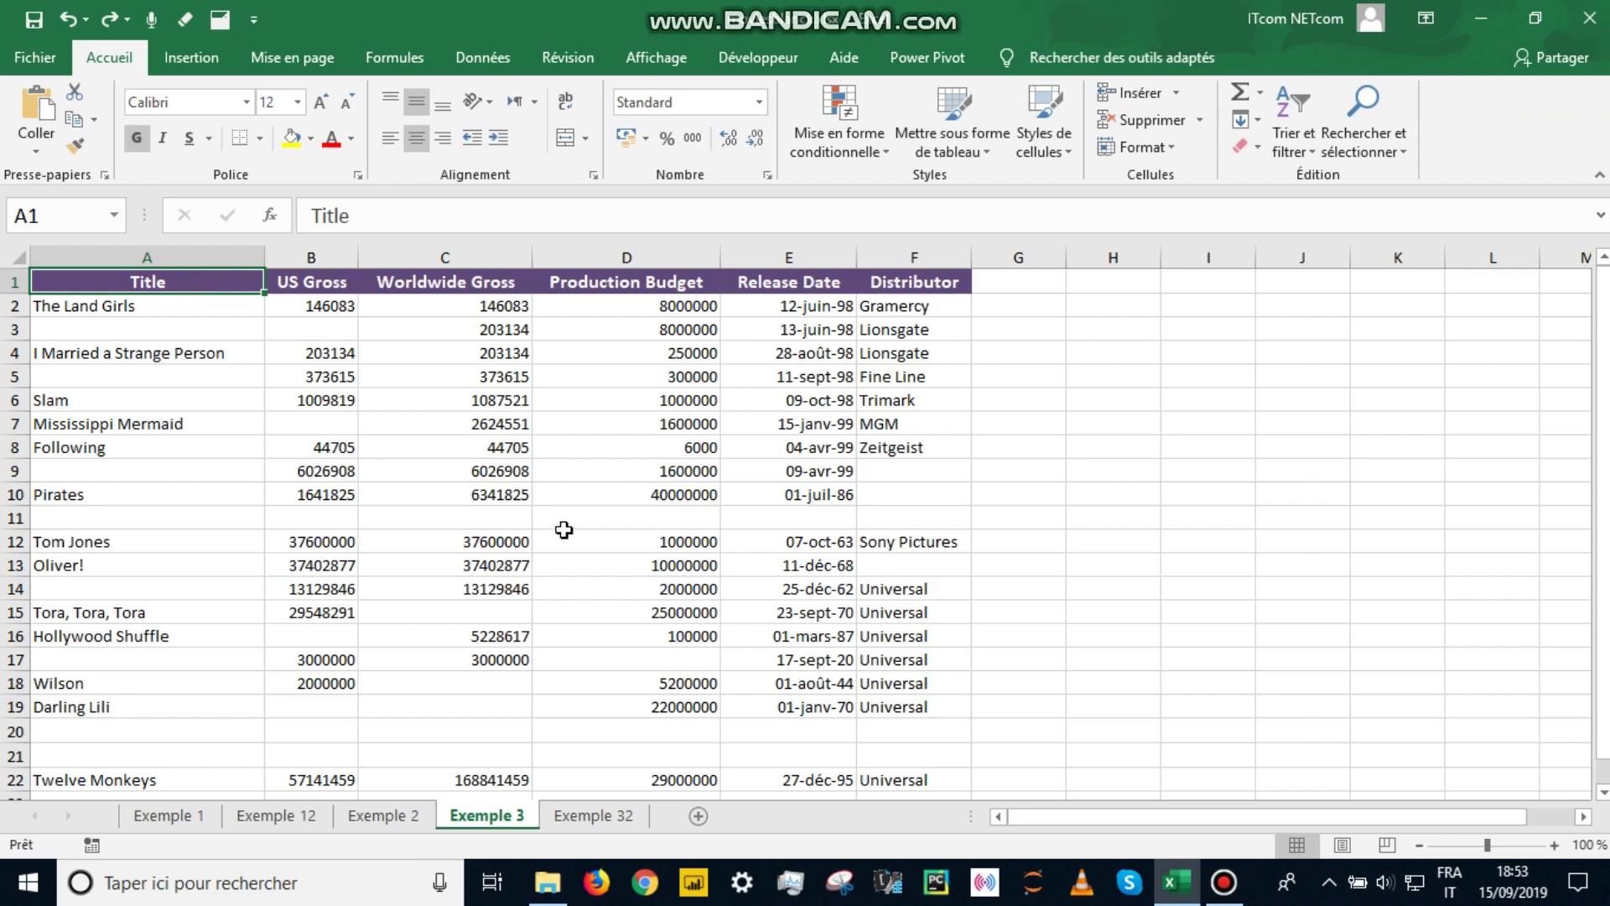
key("ctrl+a")
left_click(977, 151)
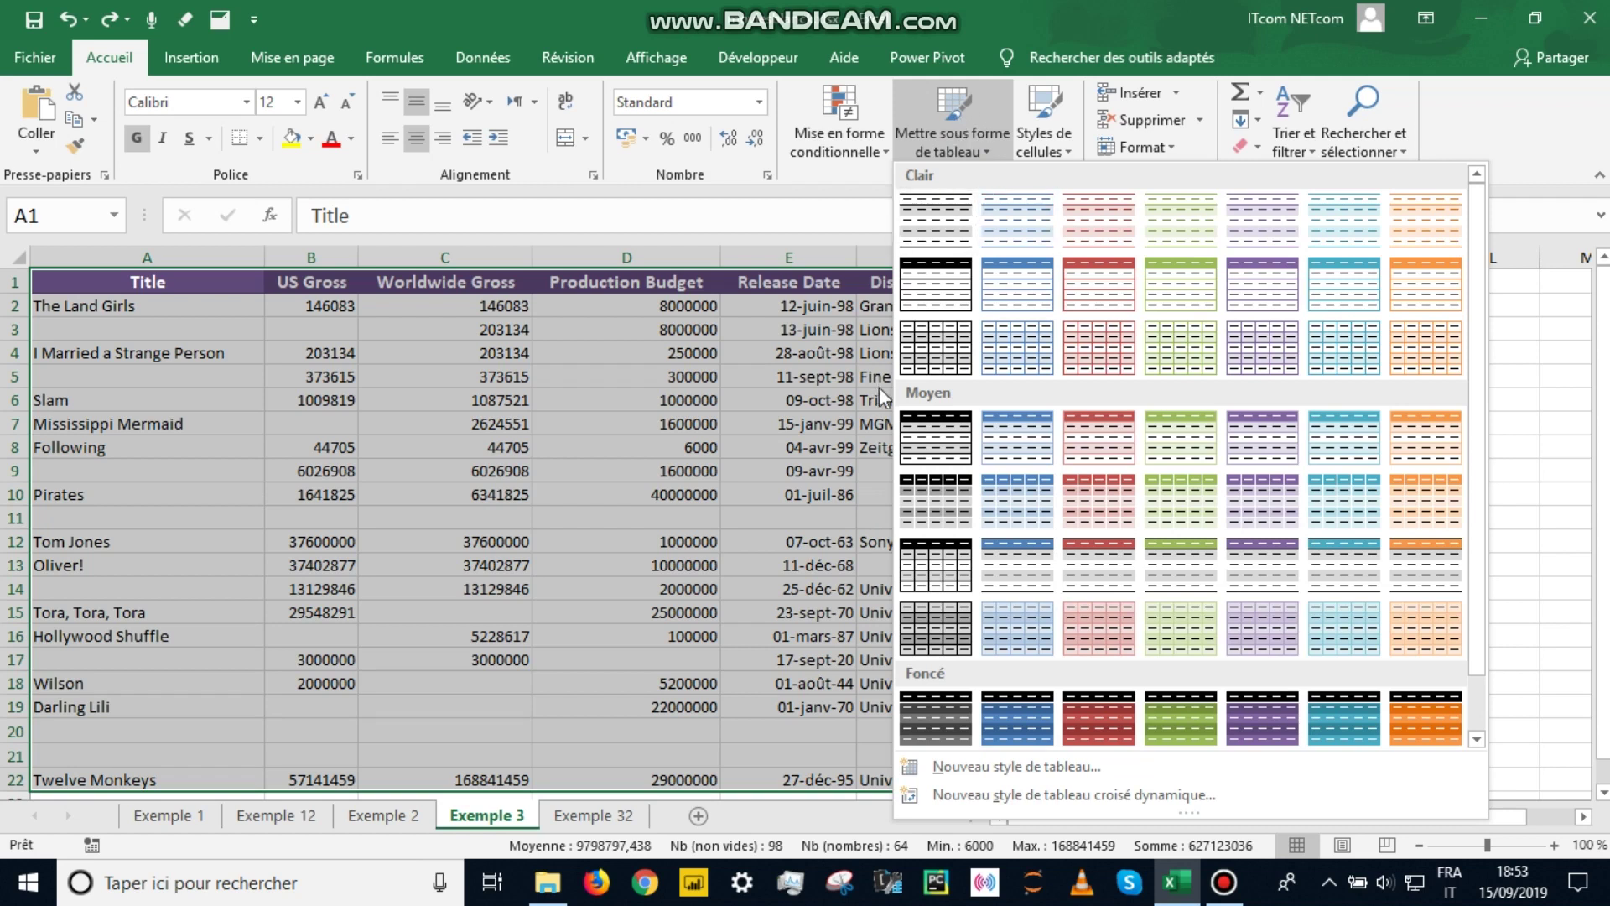
left_click(753, 435)
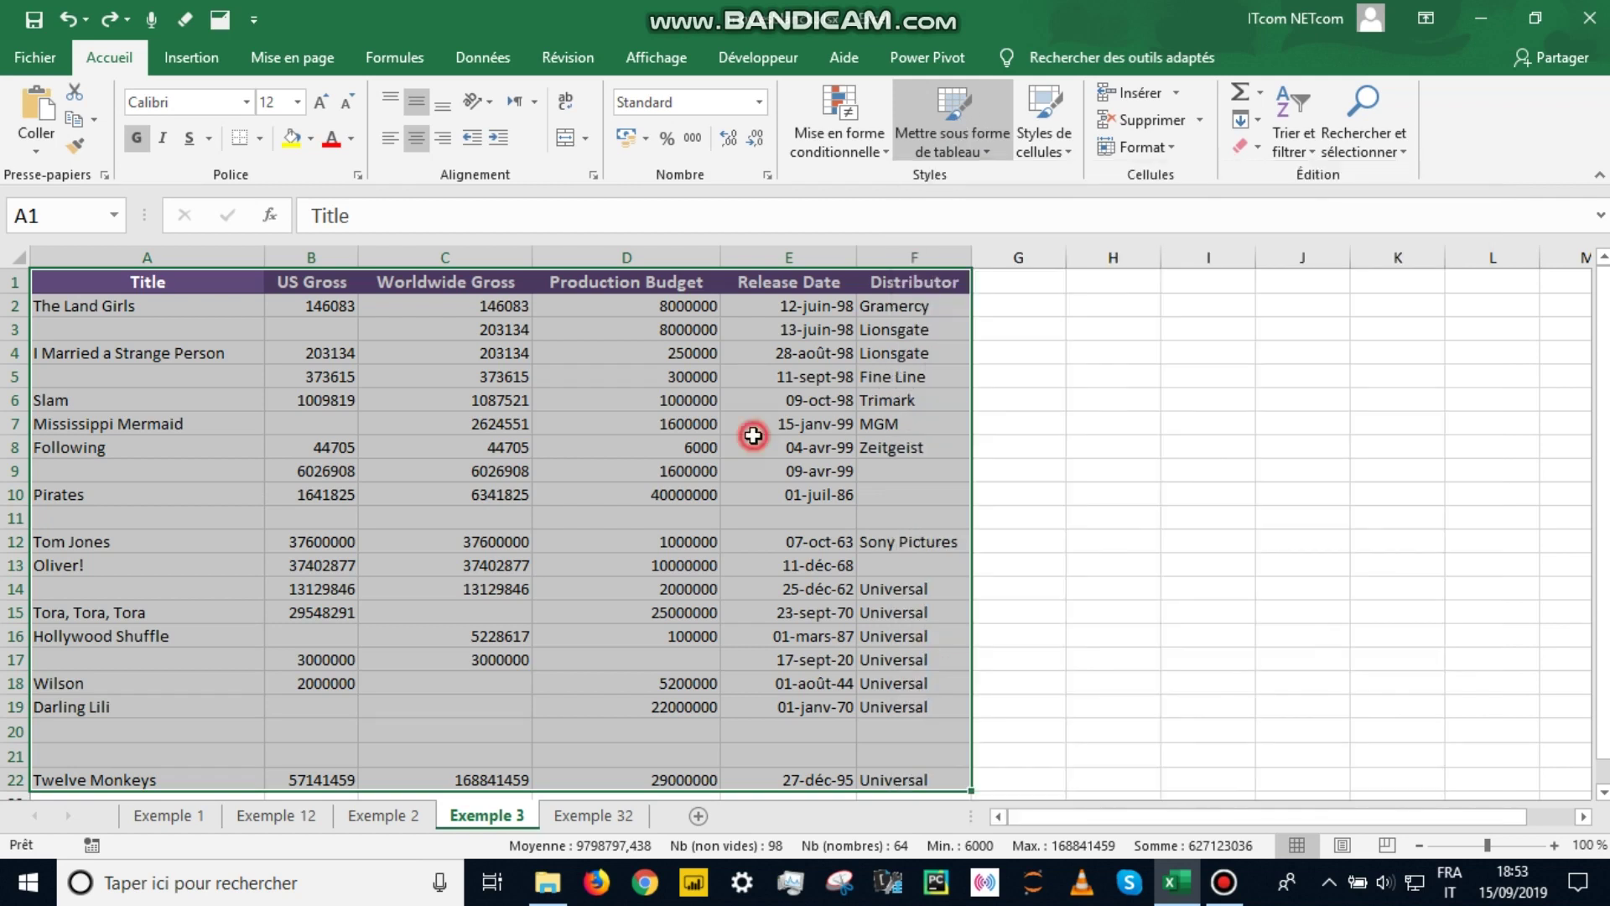
Convert the range A1:F22 on Exemple 32 into a table, with its first row as headers.
left_click(602, 816)
key("ctrl+l")
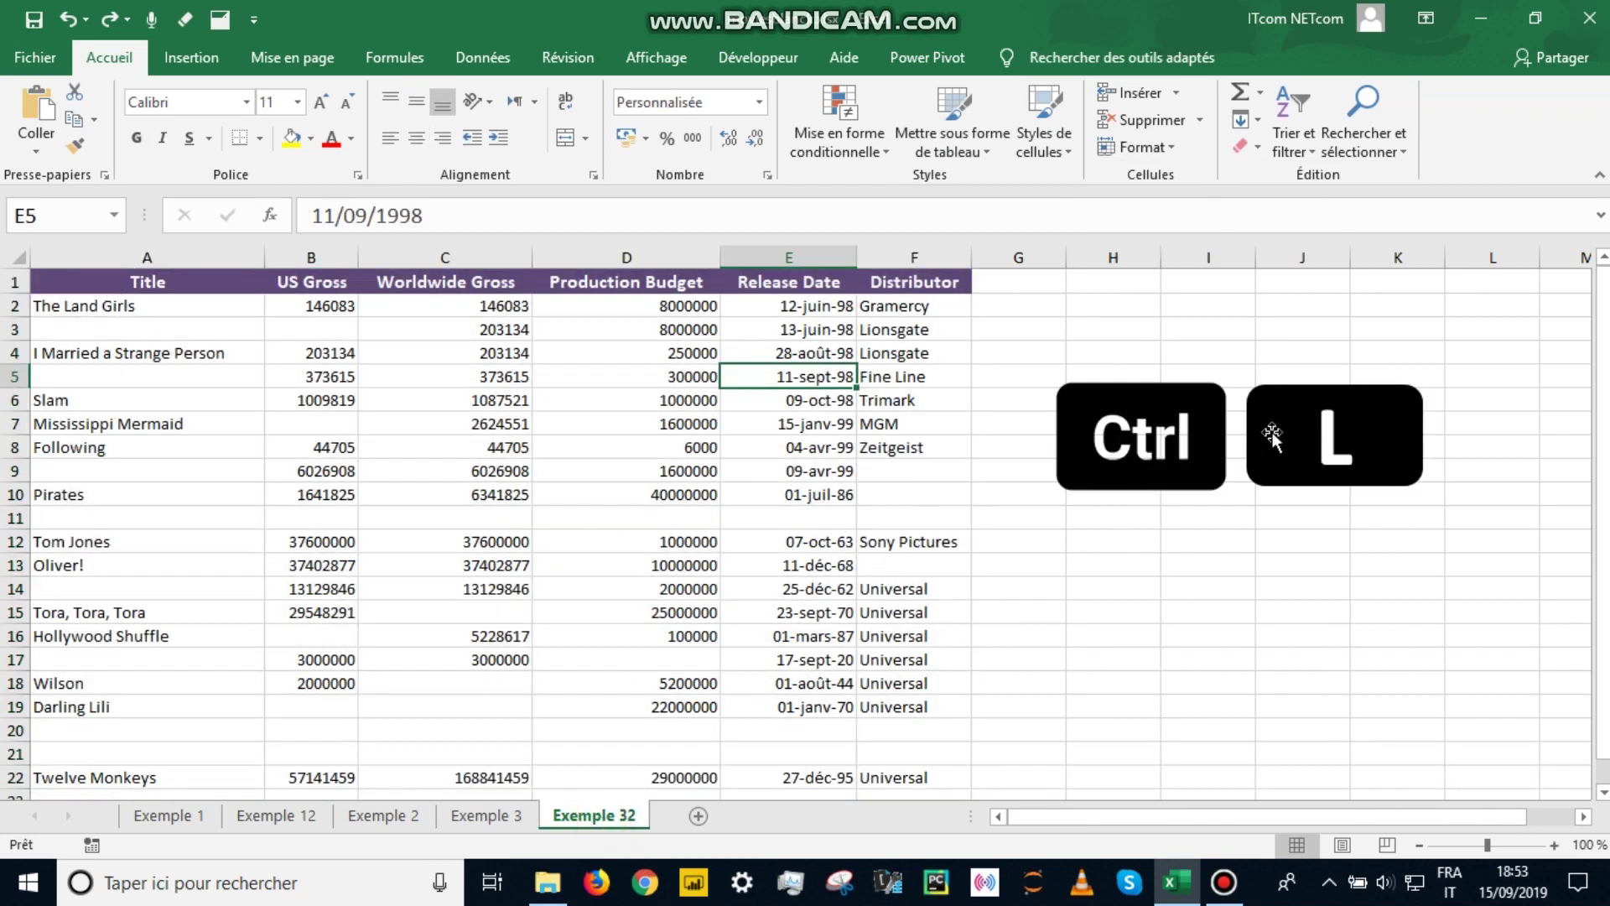
left_click(167, 281)
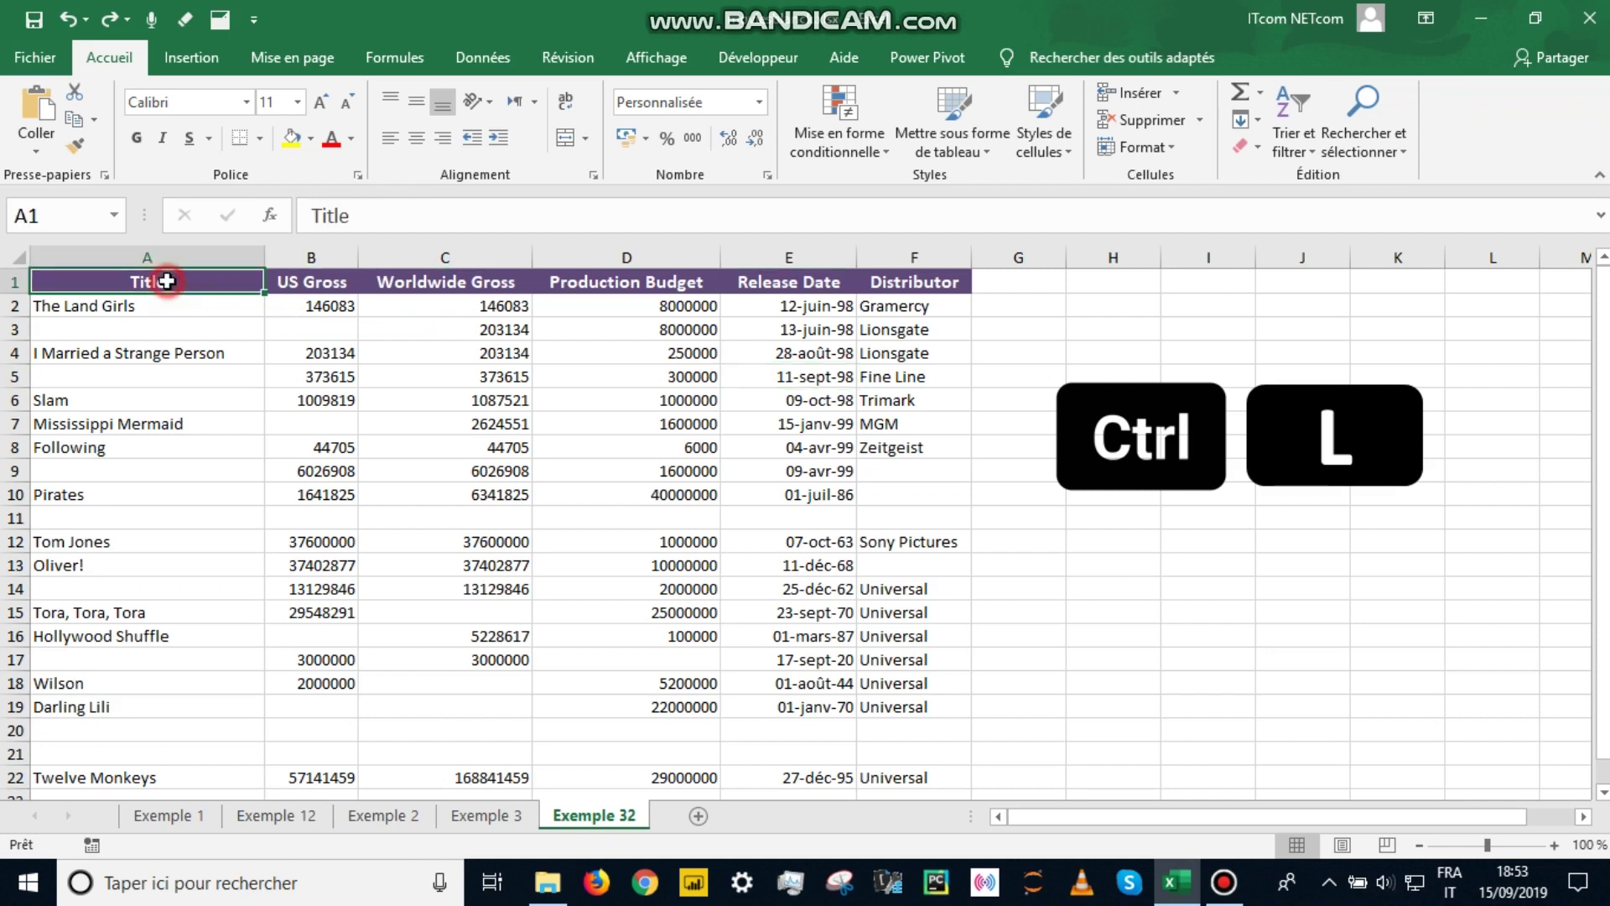
key("ctrl+a")
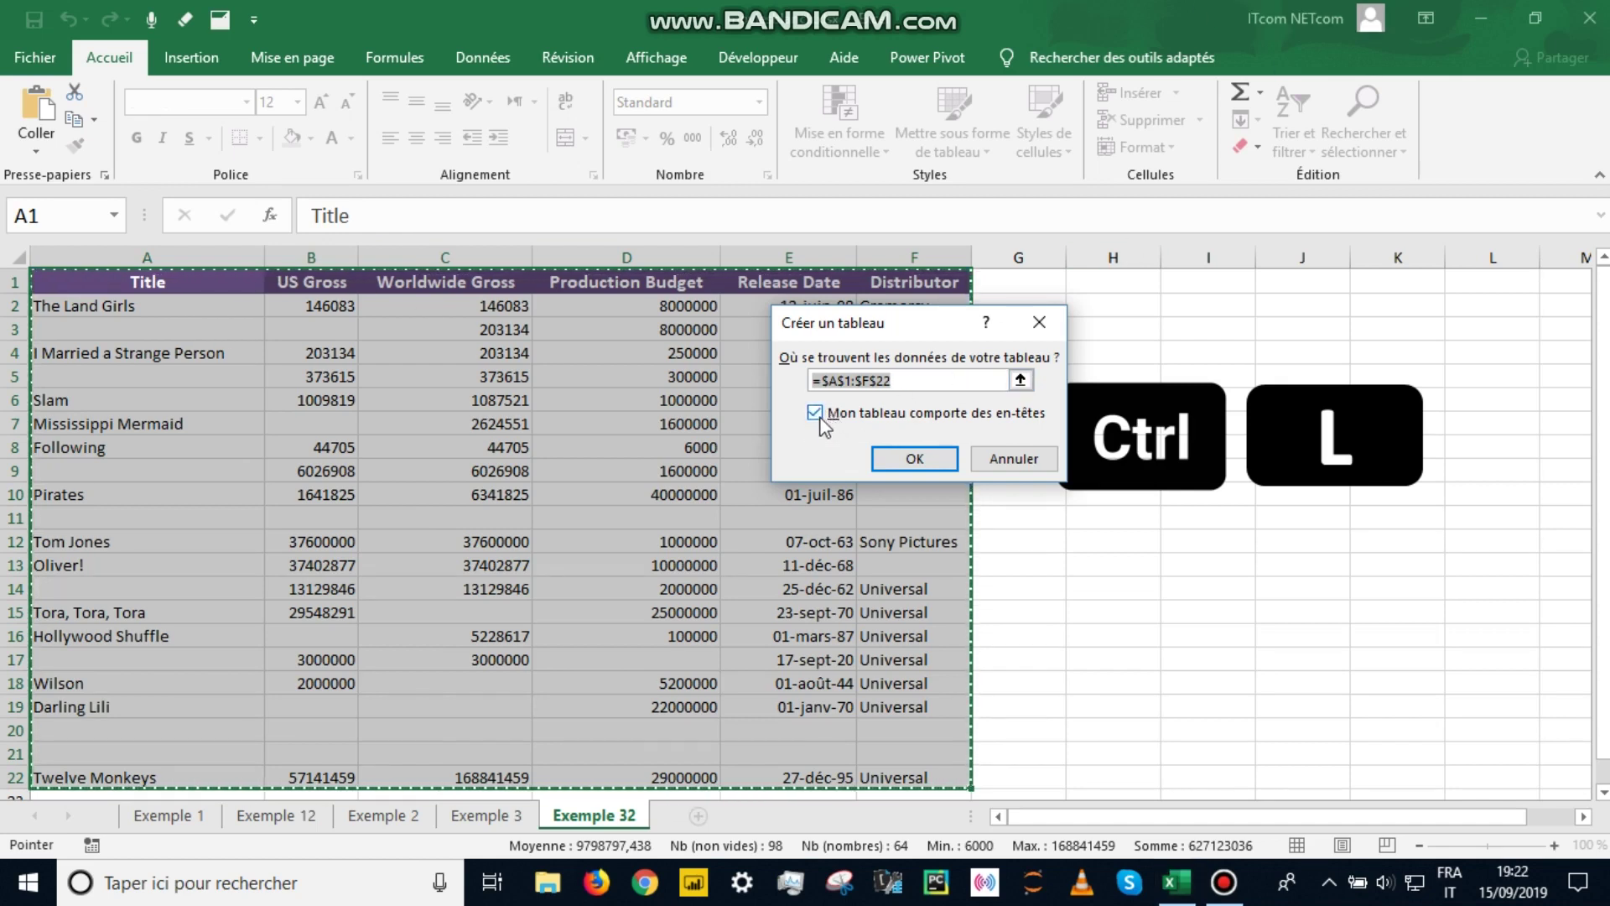
left_click(916, 458)
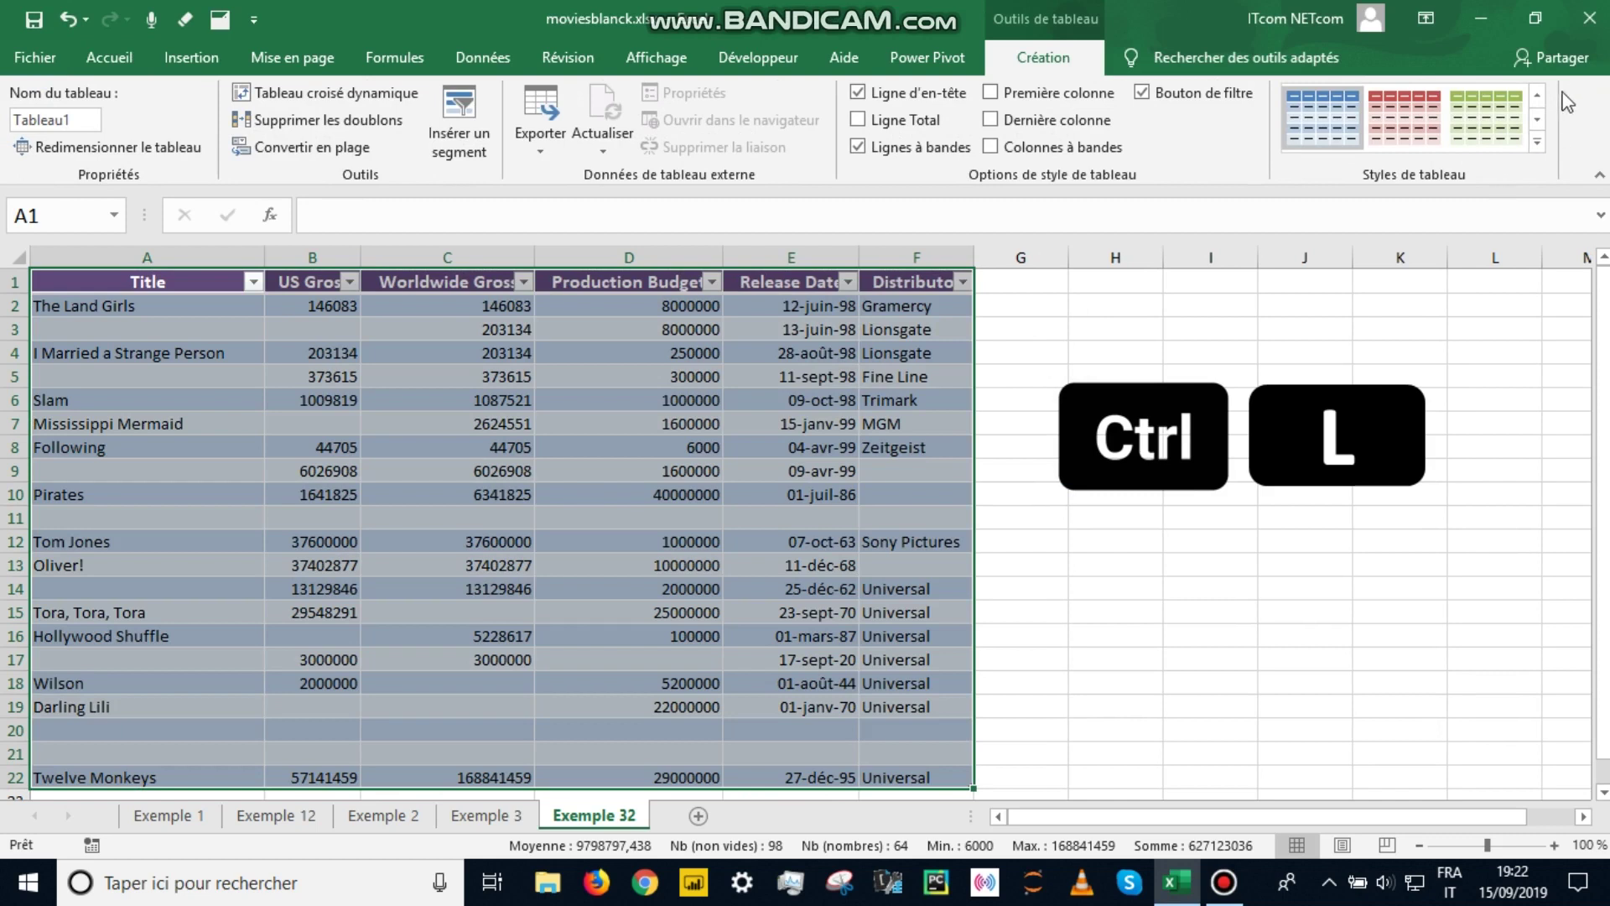
Apply the table style with a red header and grey banded rows to the new table, and deselect the table.
left_click(1539, 120)
left_click(1540, 120)
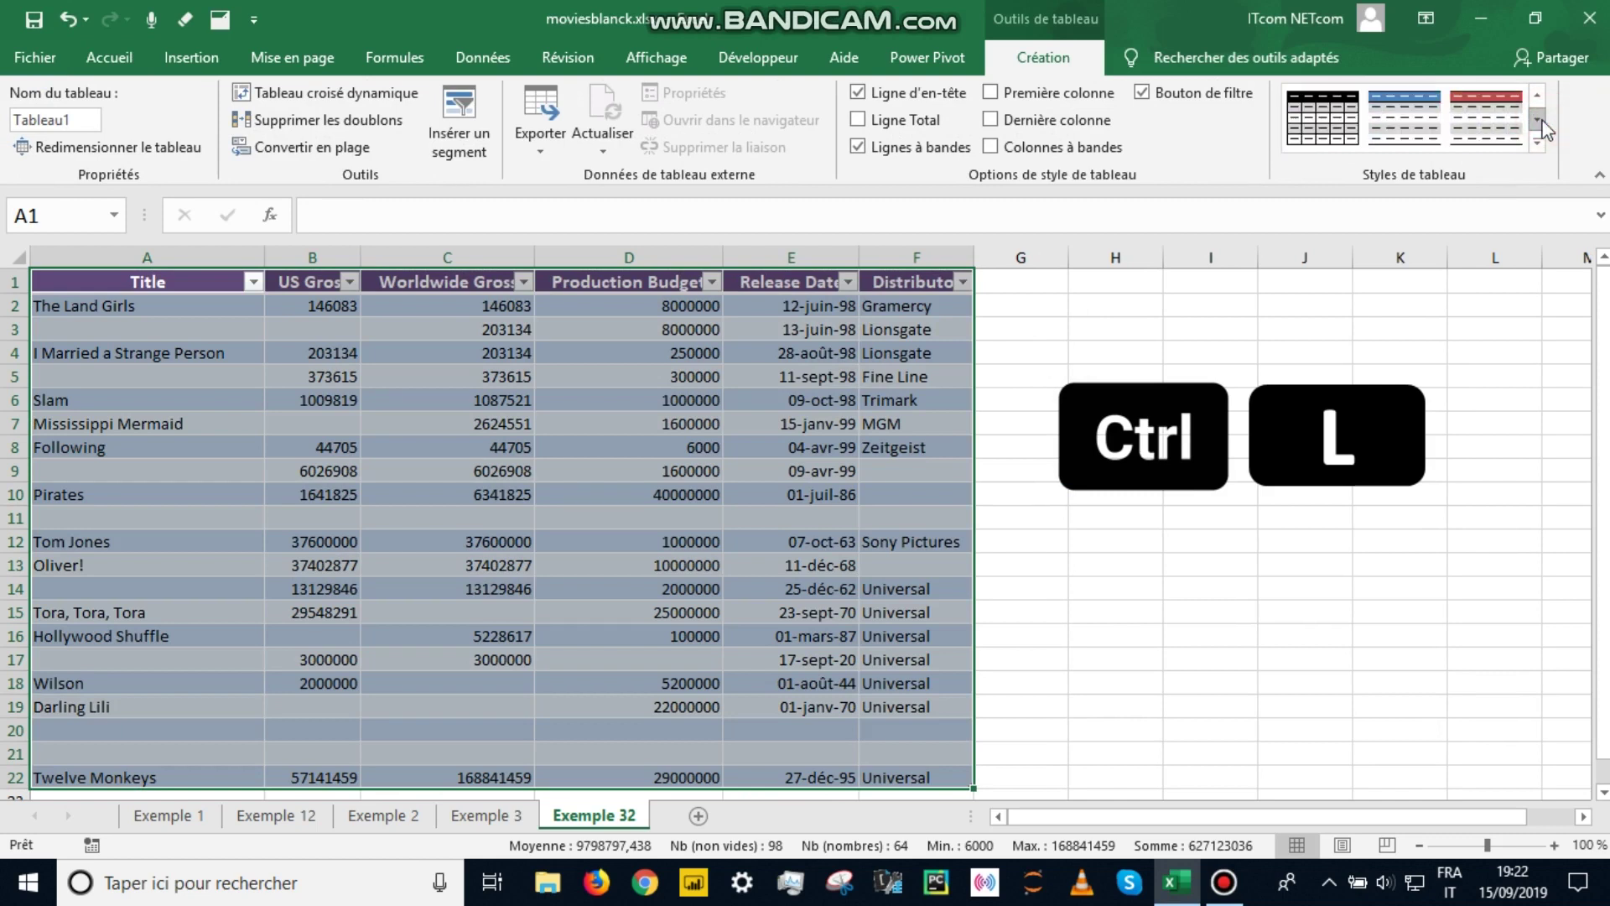
left_click(1486, 118)
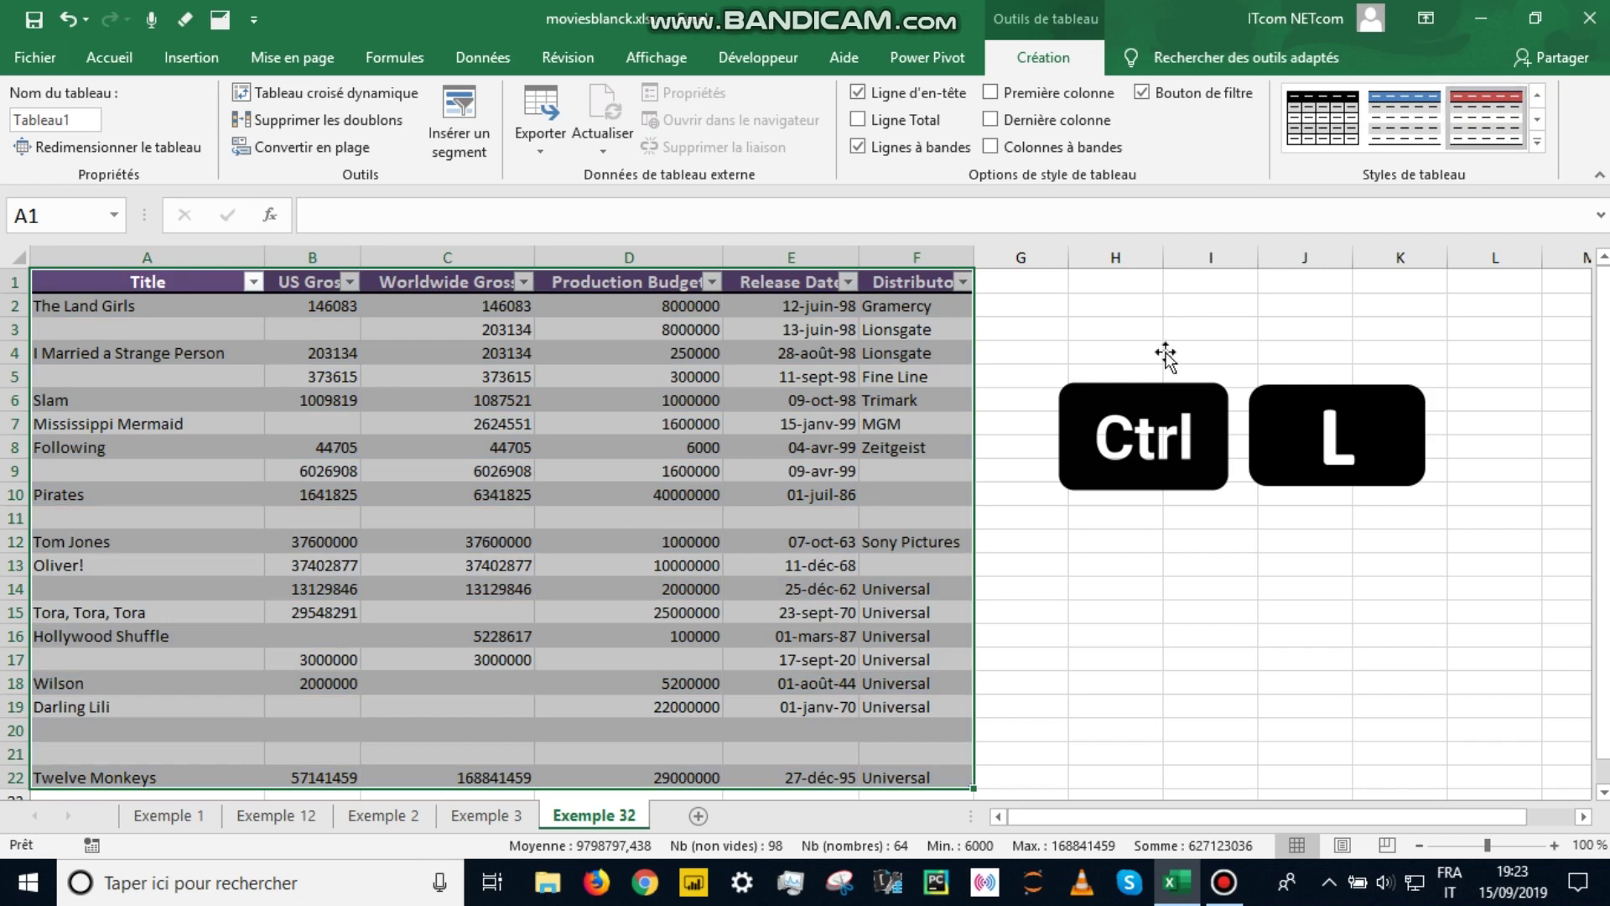
left_click(1082, 344)
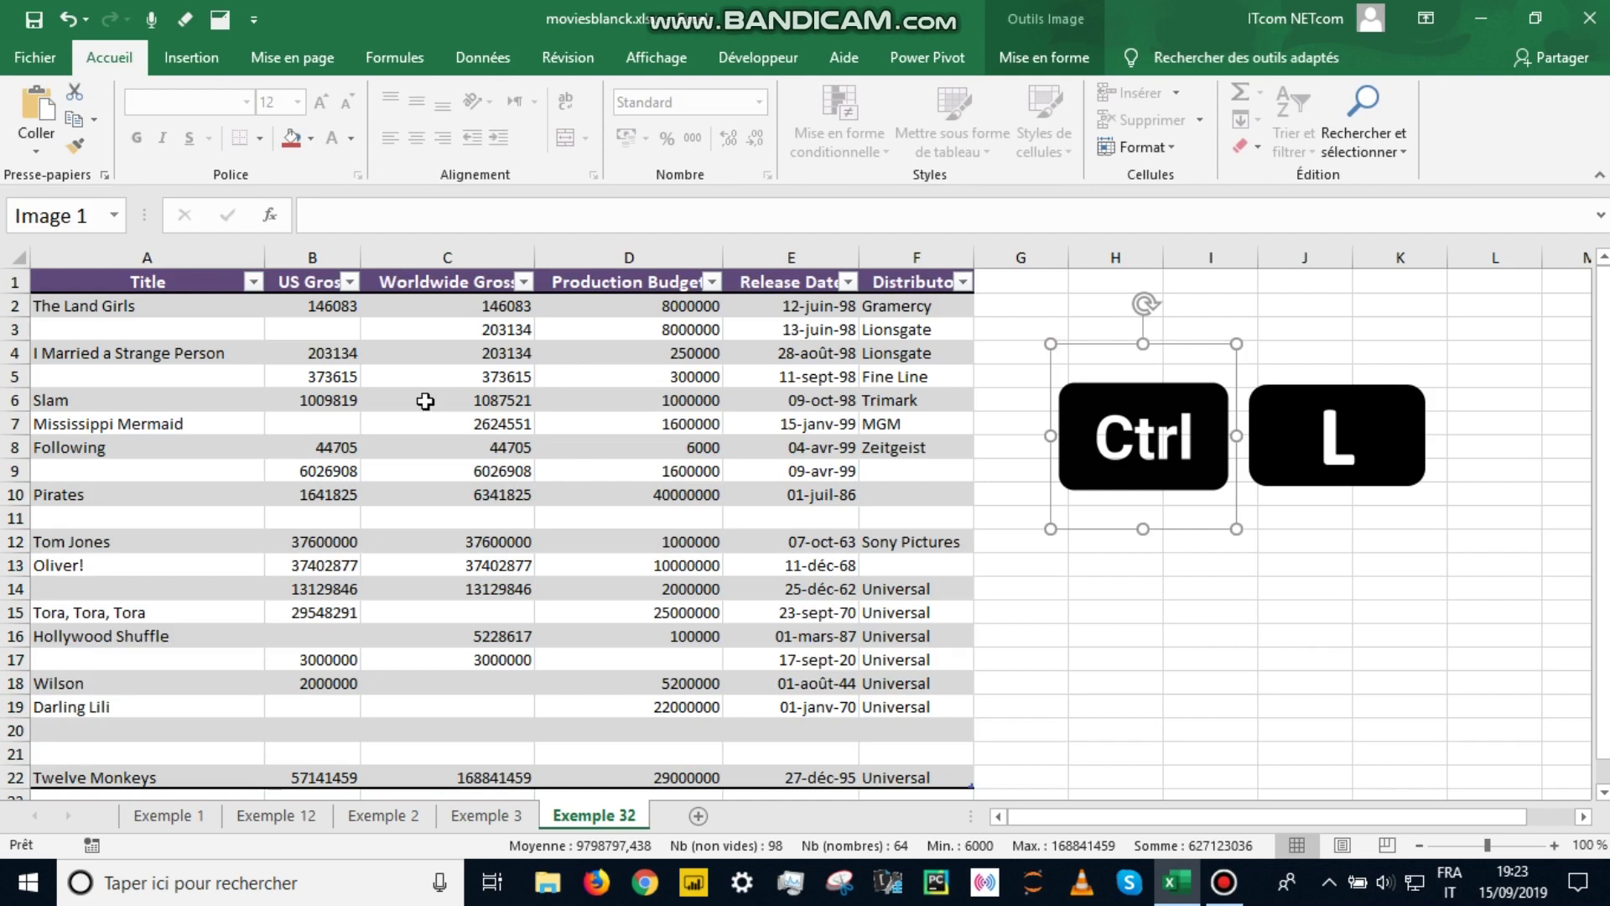
Filter the Title column to show only the blank entries (Vides).
left_click(250, 285)
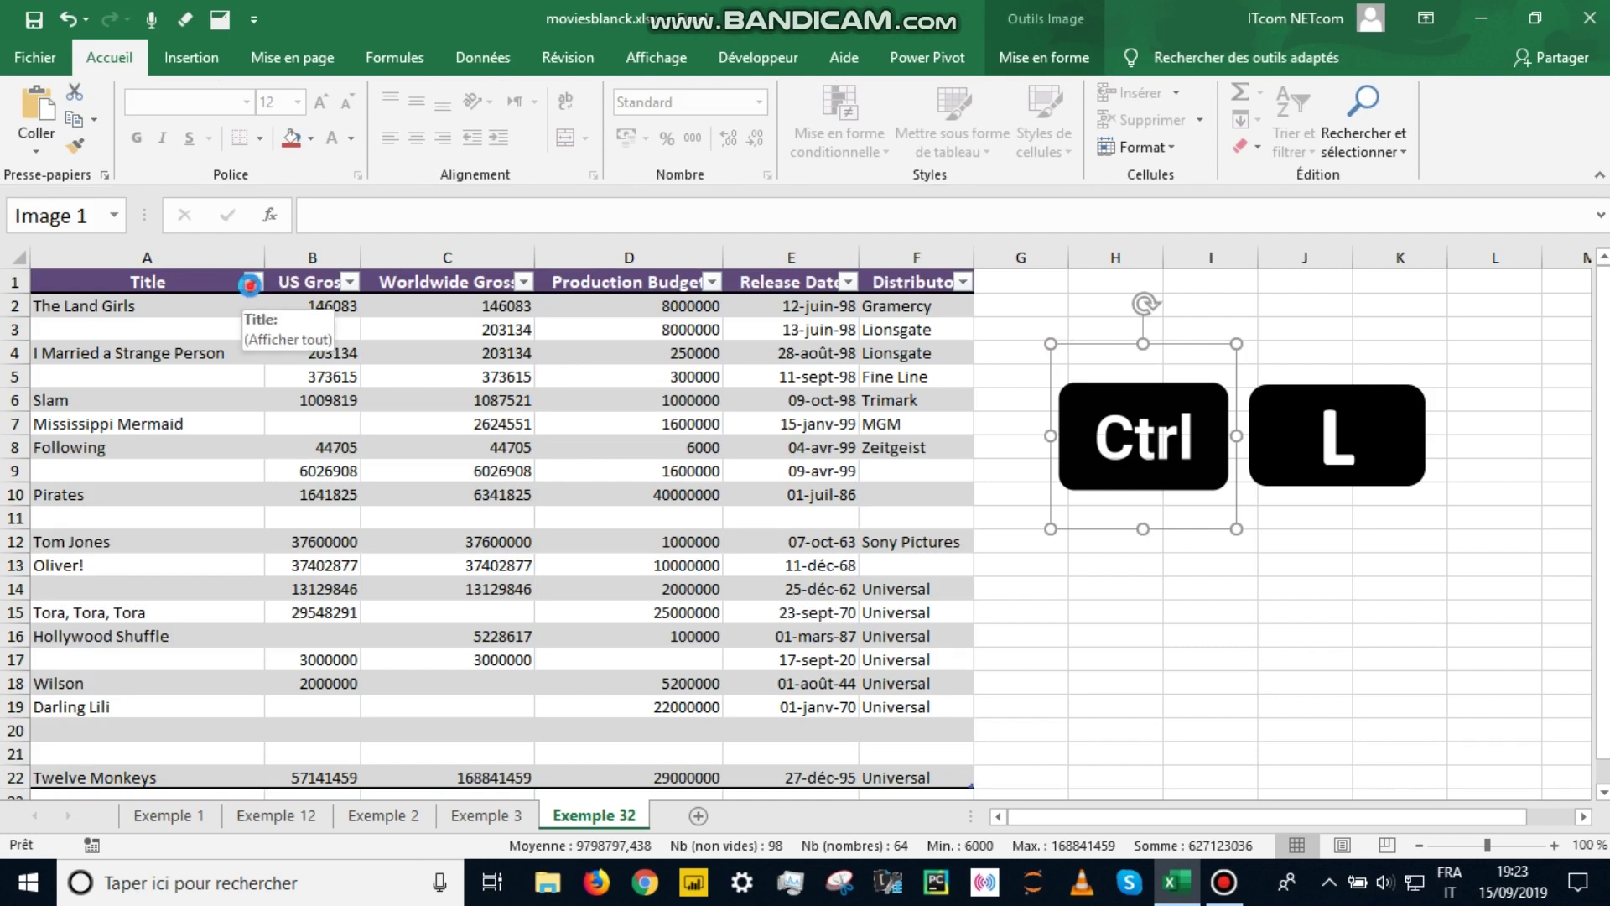
key("ctrl+a")
left_click(250, 284)
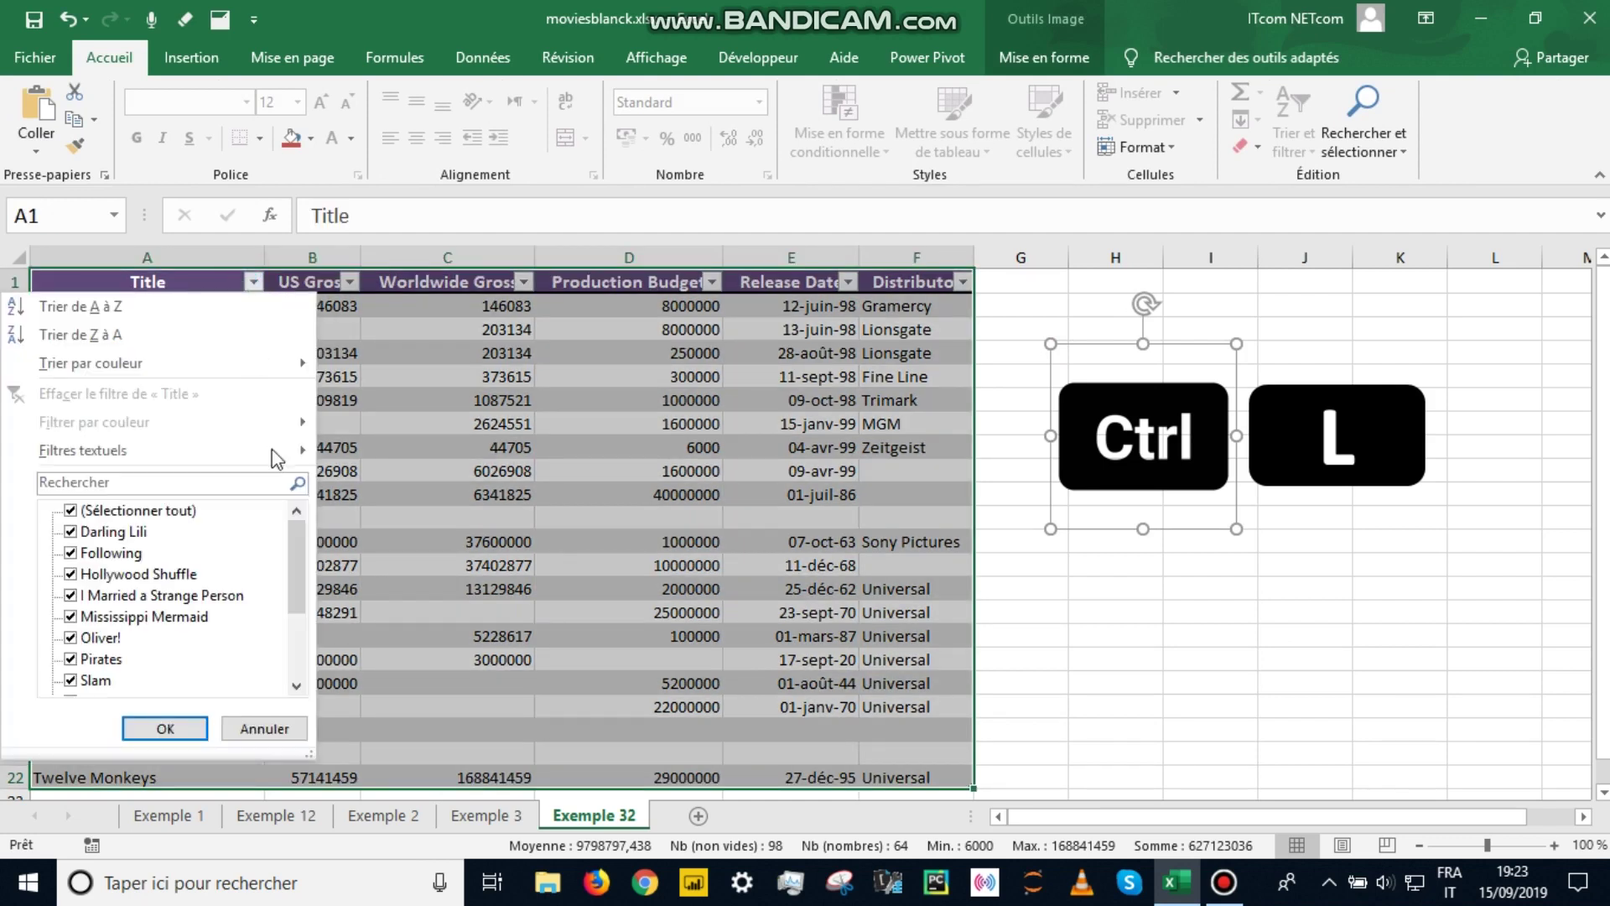
left_click(184, 513)
left_click_drag(296, 532, 288, 679)
left_click(71, 681)
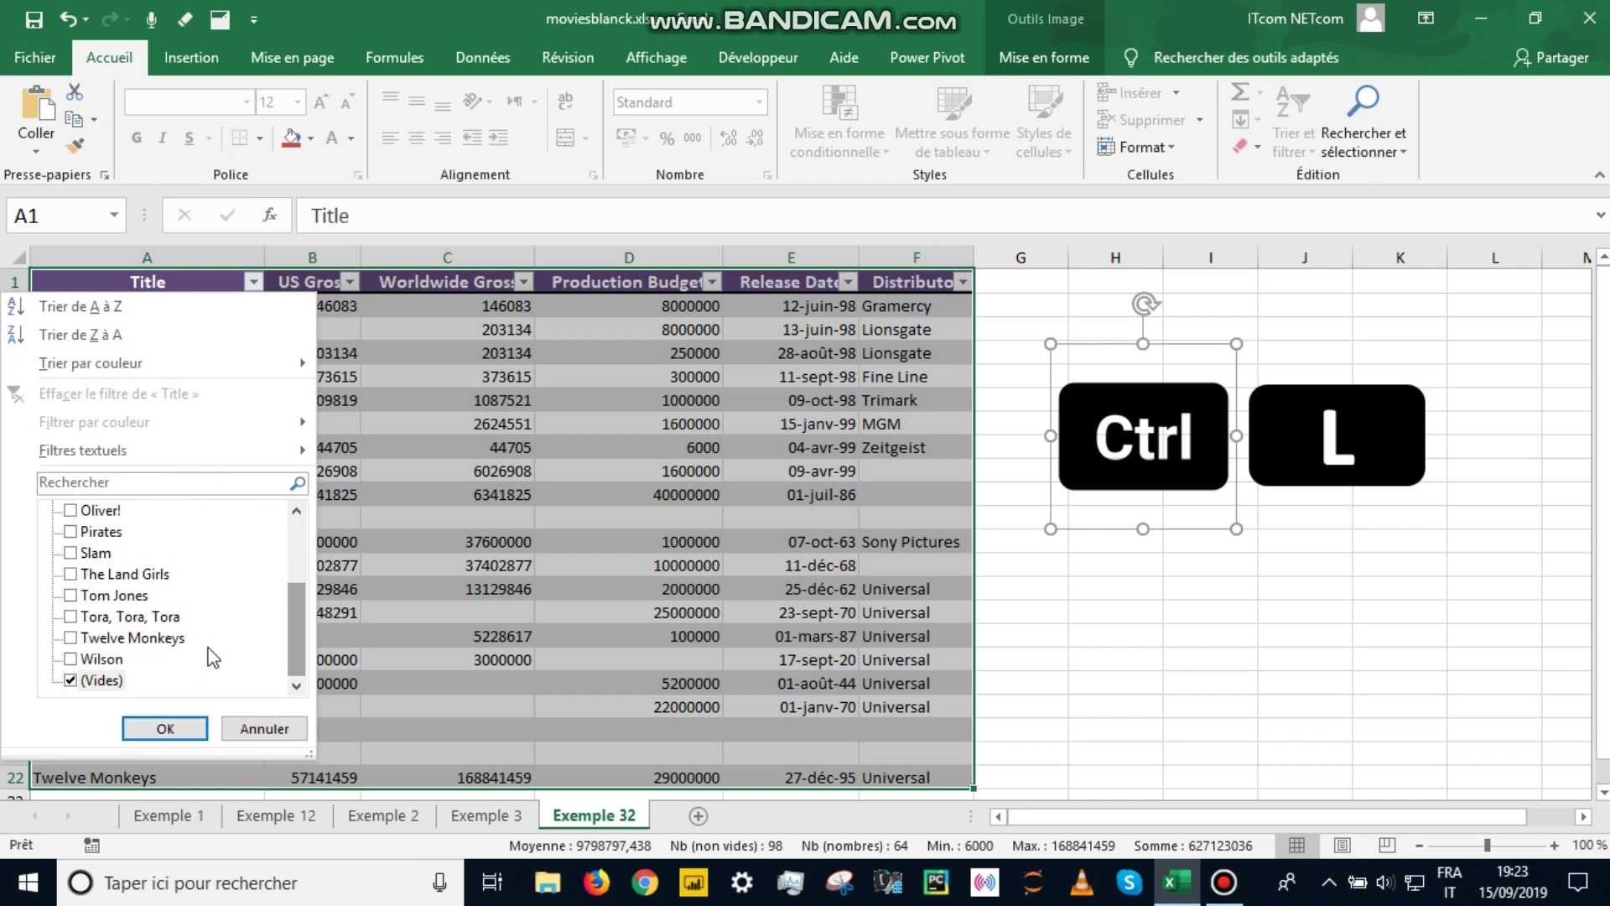
left_click_drag(304, 622, 302, 663)
left_click(183, 721)
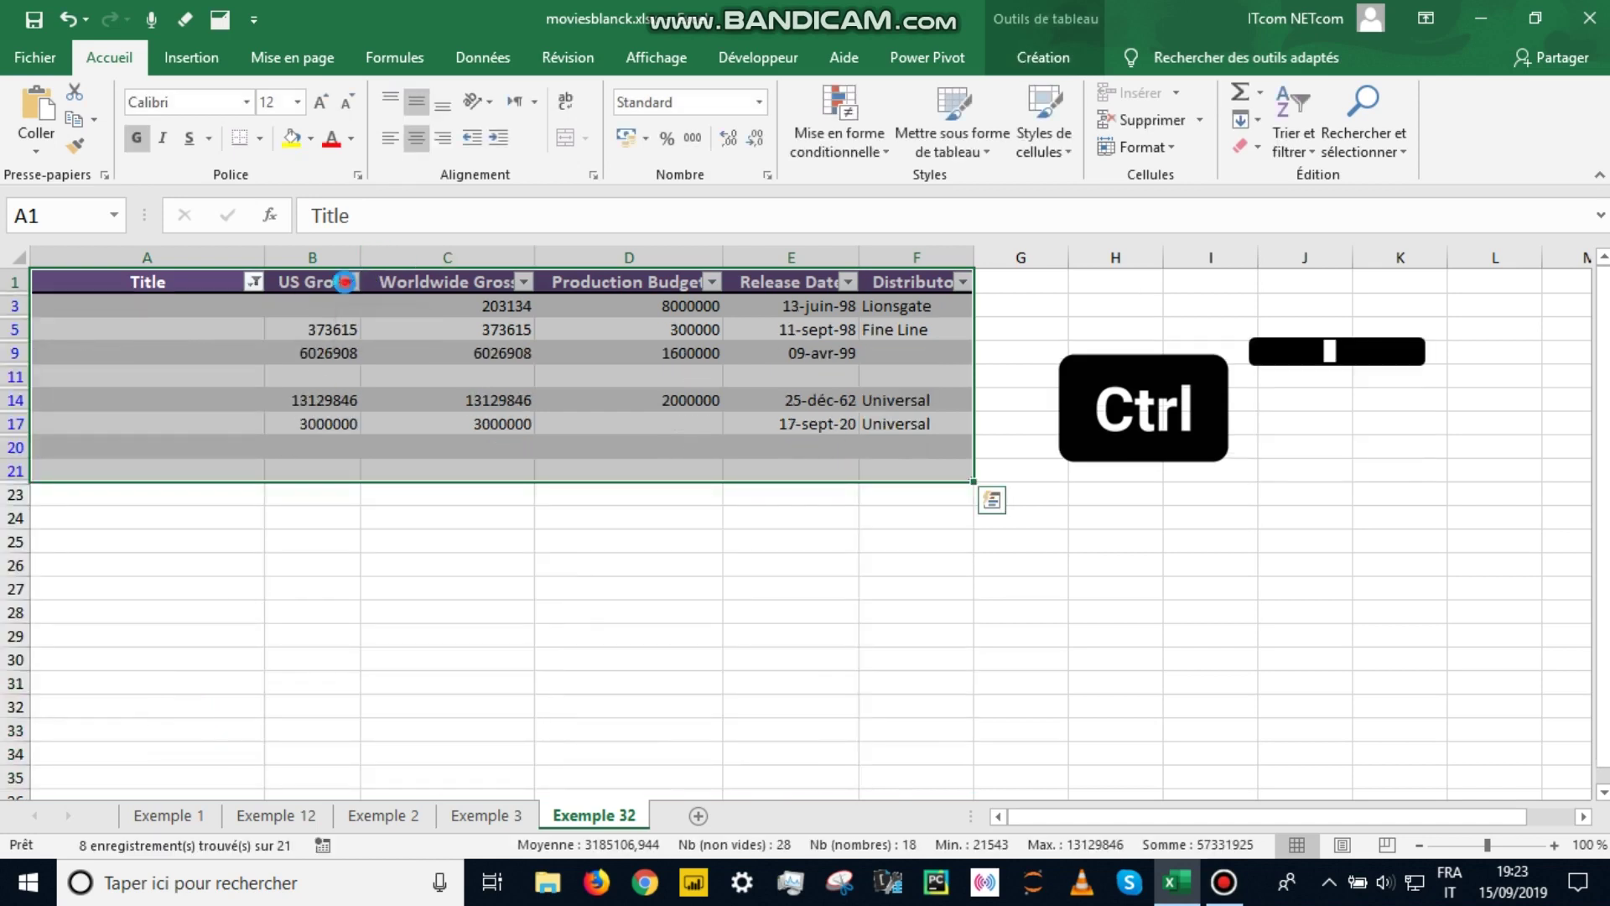
Filter the US Gross column to show only the blank entries (Vides).
left_click(344, 282)
left_click(228, 525)
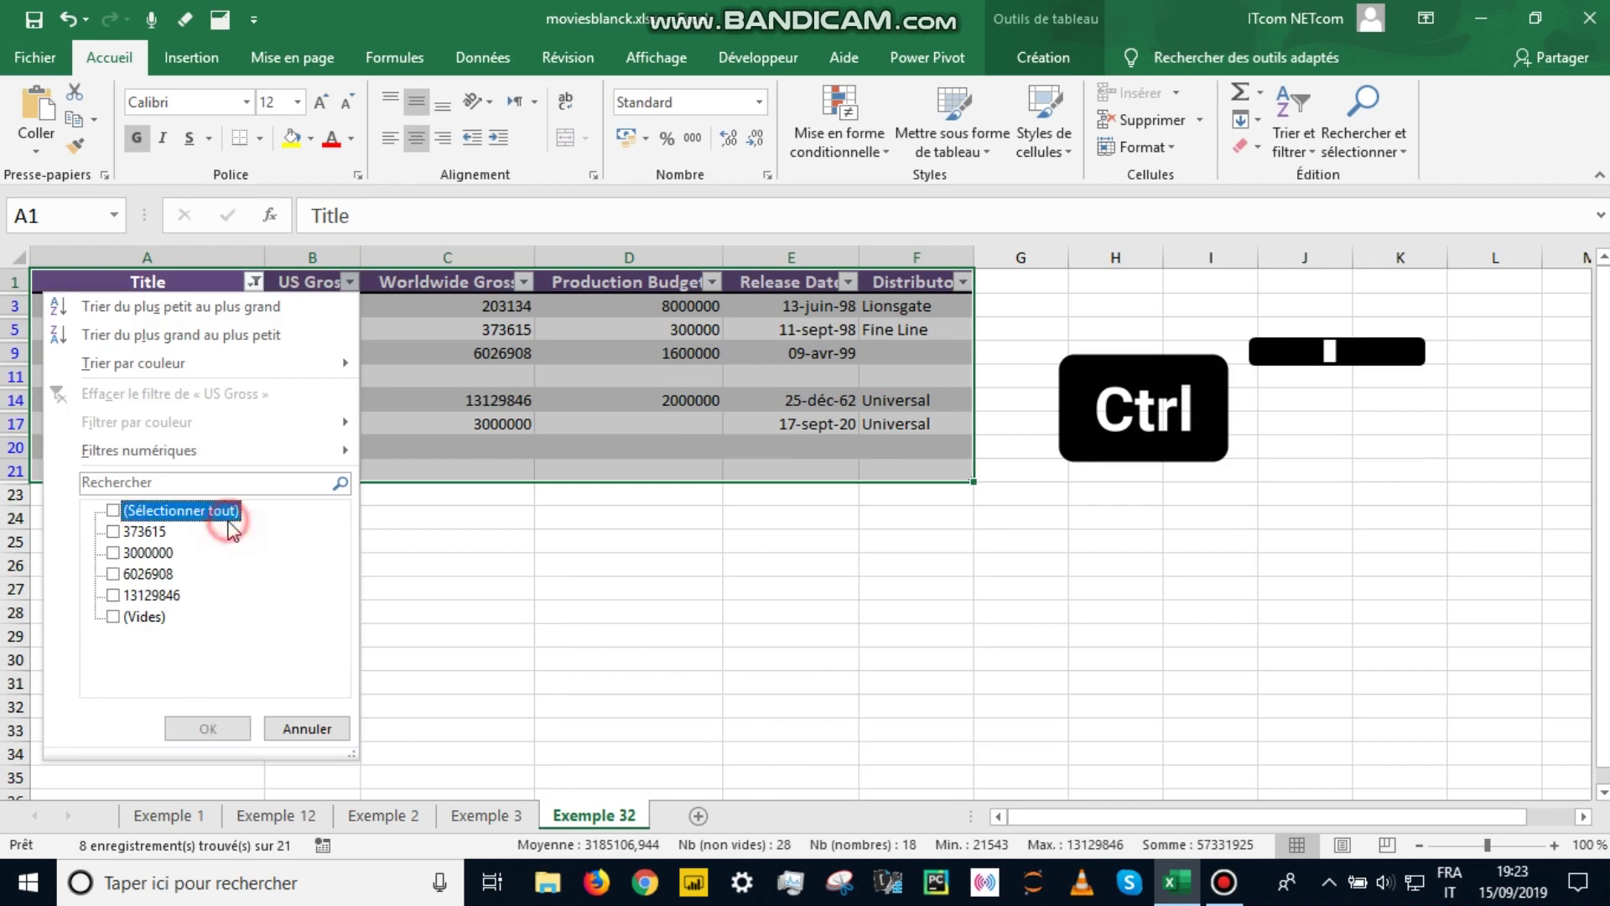
left_click(144, 618)
left_click(194, 724)
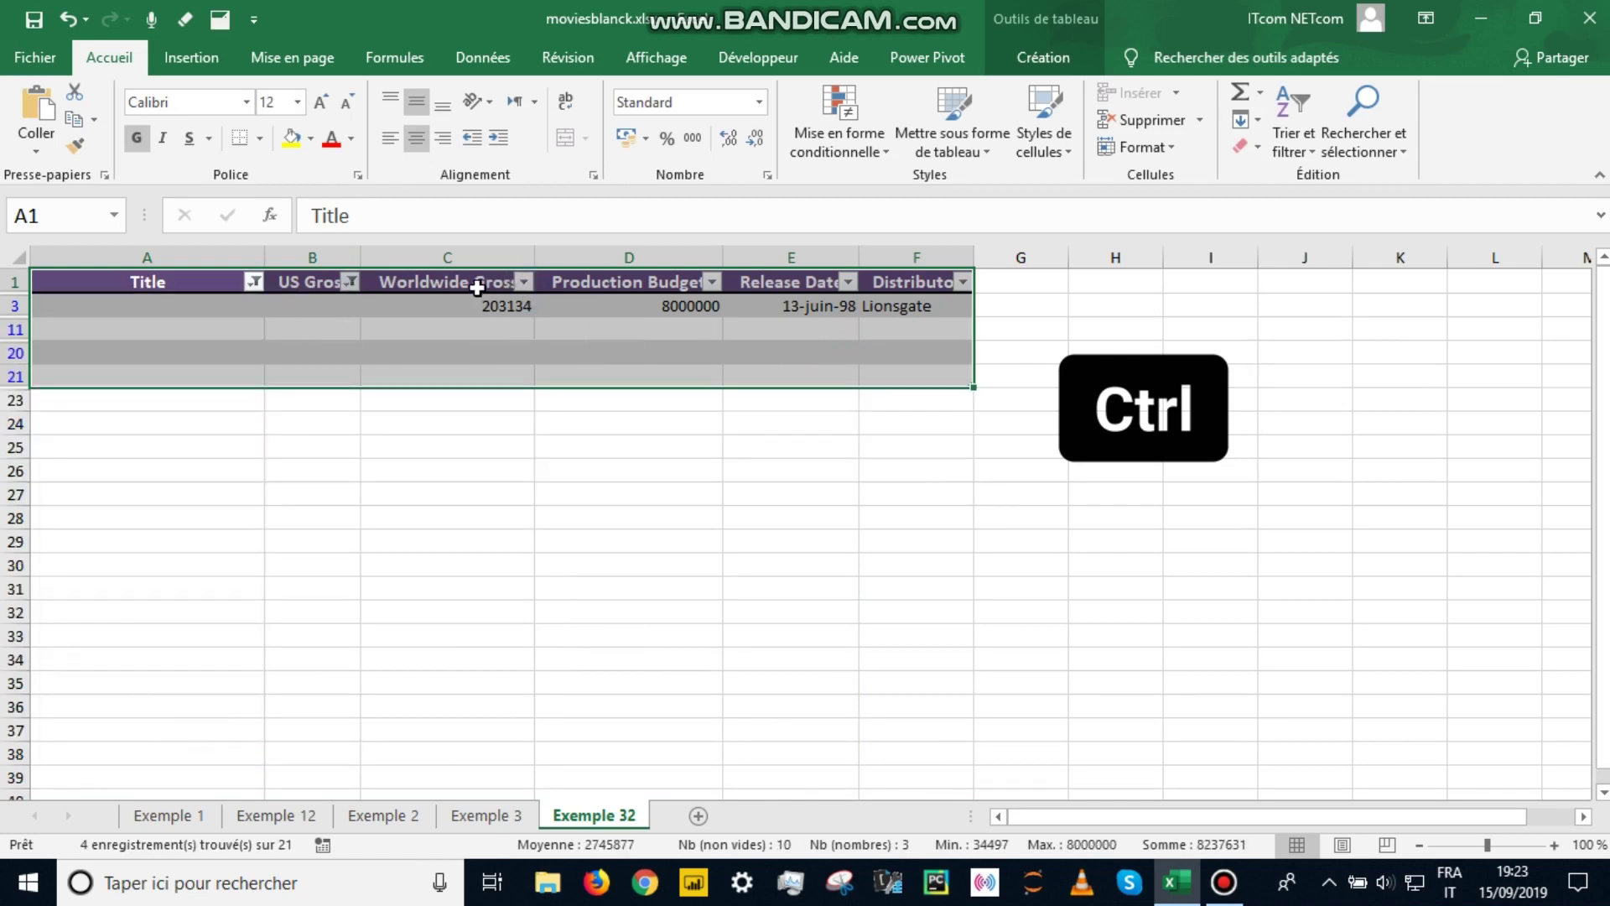
Filter the Worldwide Gross column to show only the blank entries (Vides).
left_click(524, 282)
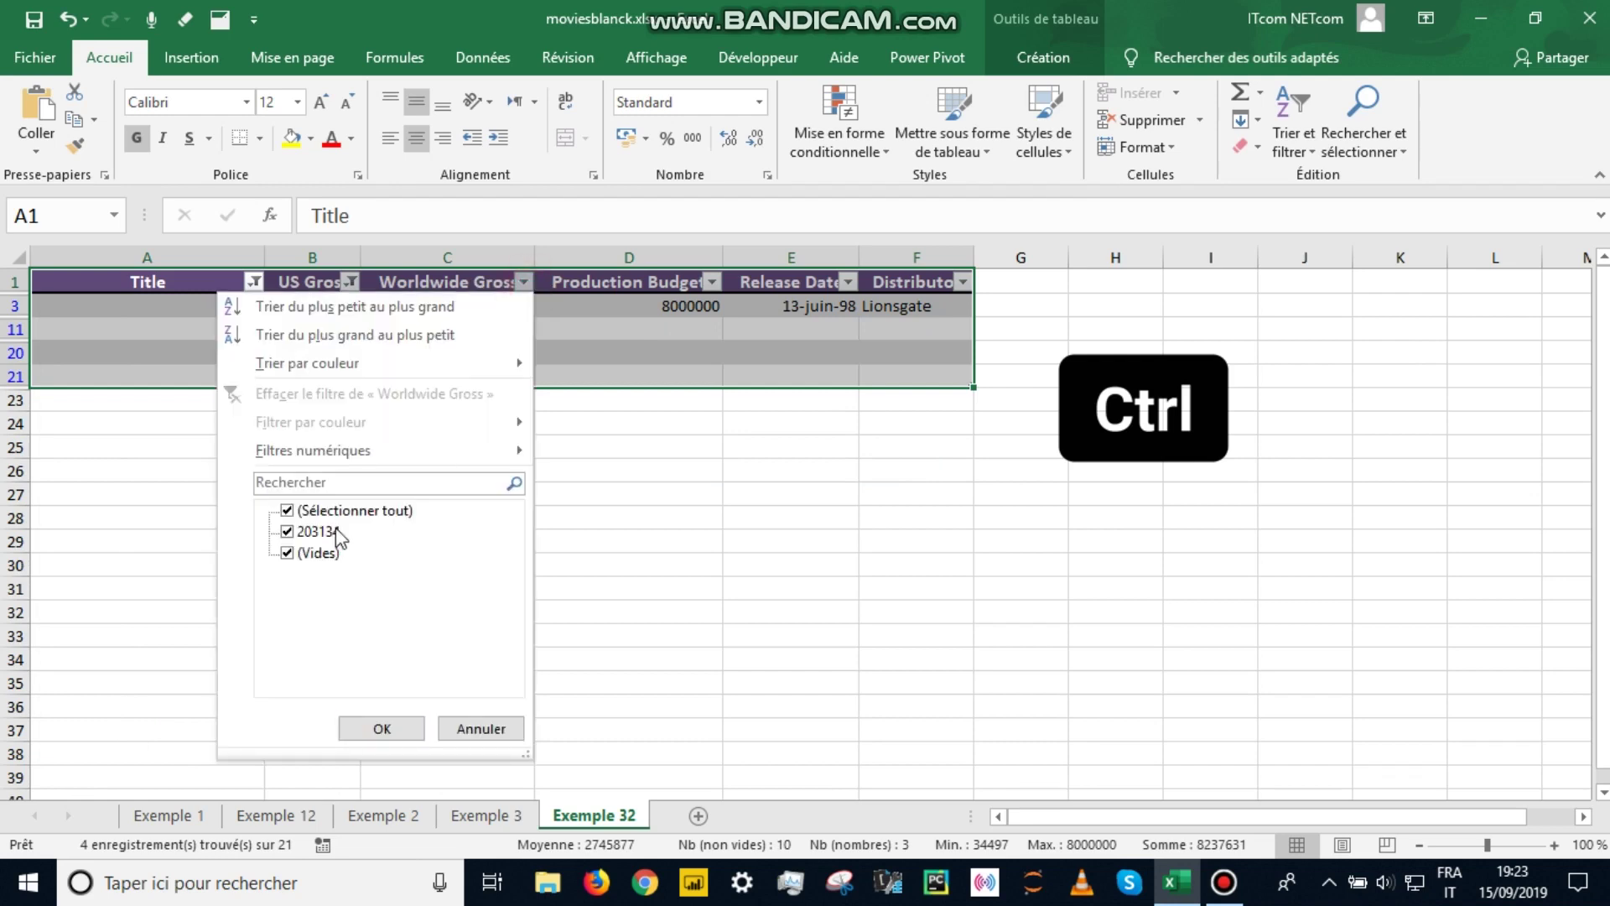
left_click(319, 510)
left_click(320, 552)
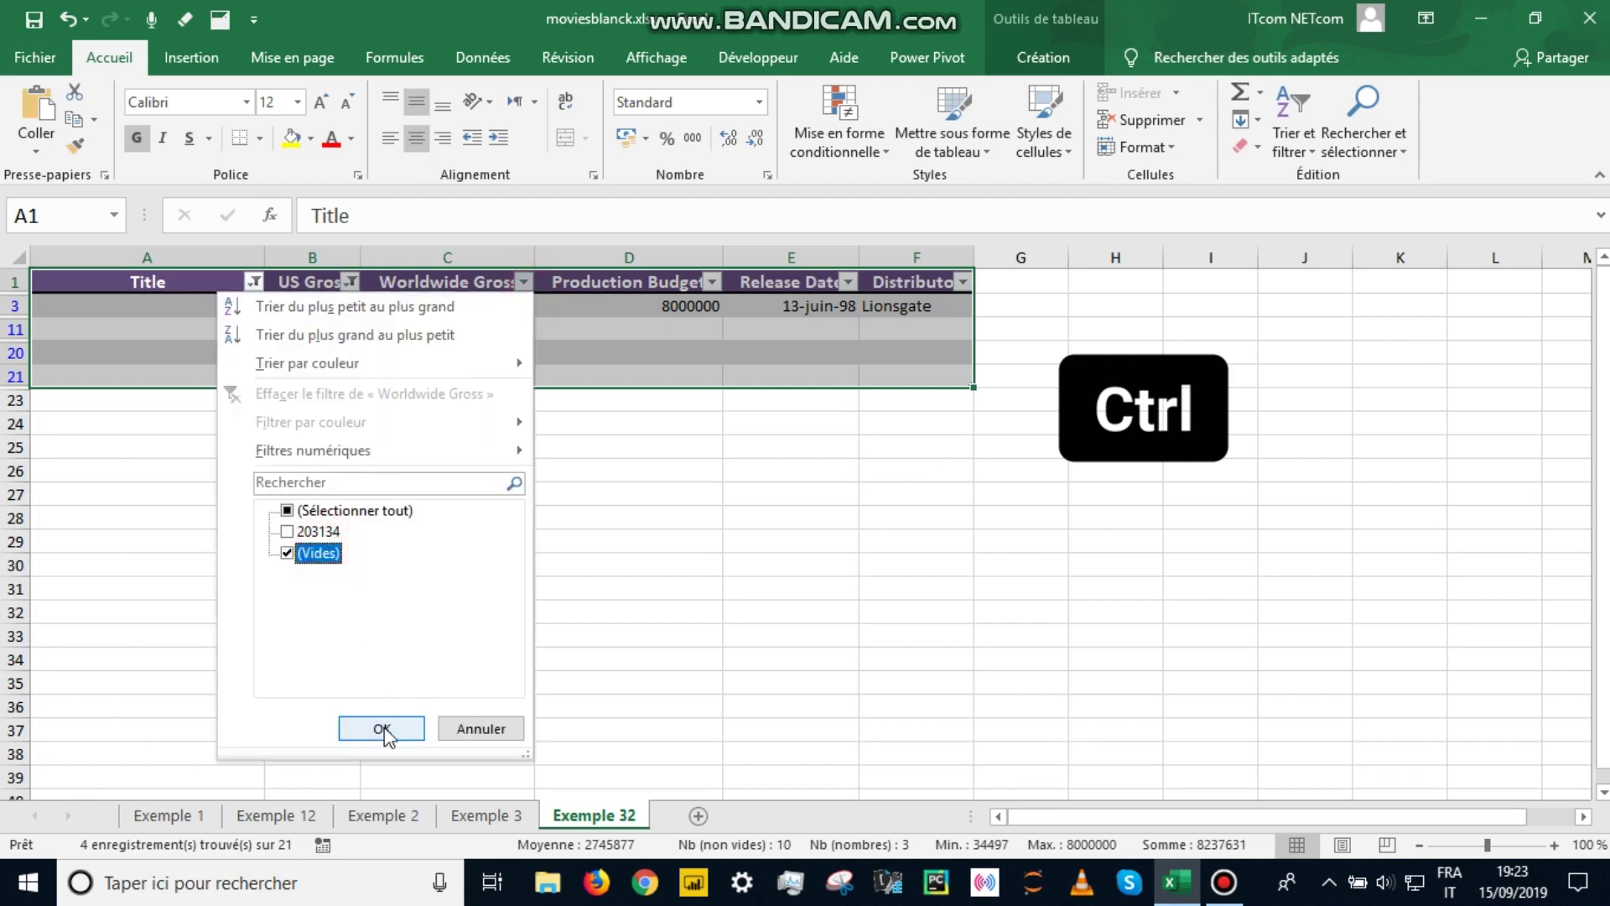
left_click(382, 728)
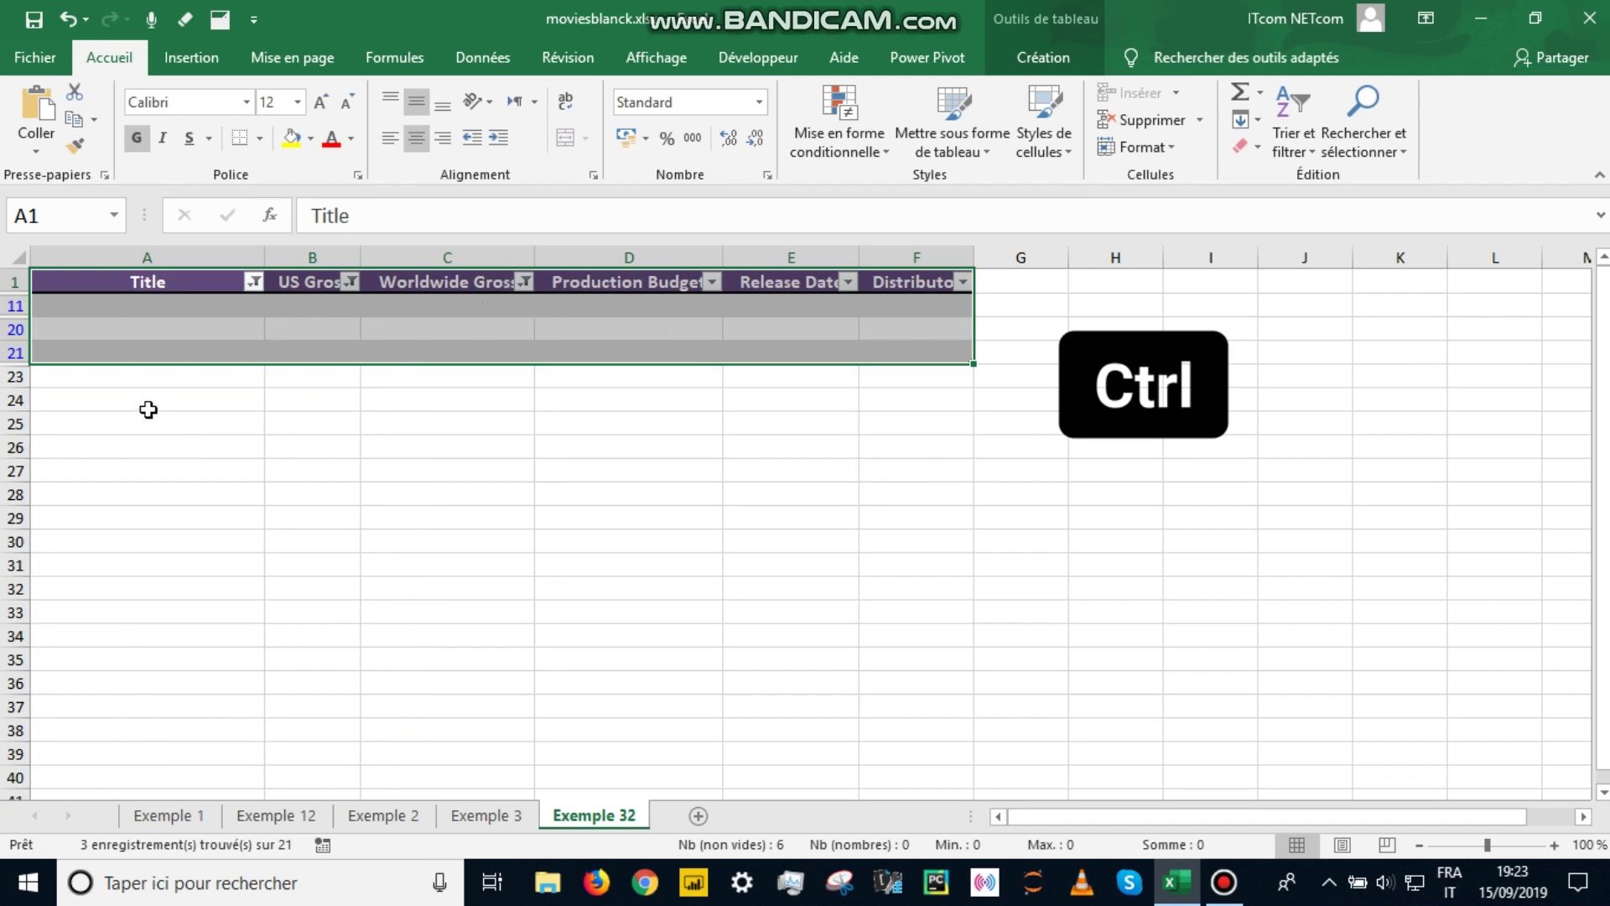
Select the filtered blank rows 11, 20 and 21 and show the command for deleting them, without running it.
left_click_drag(19, 356, 6, 308)
right_click(8, 307)
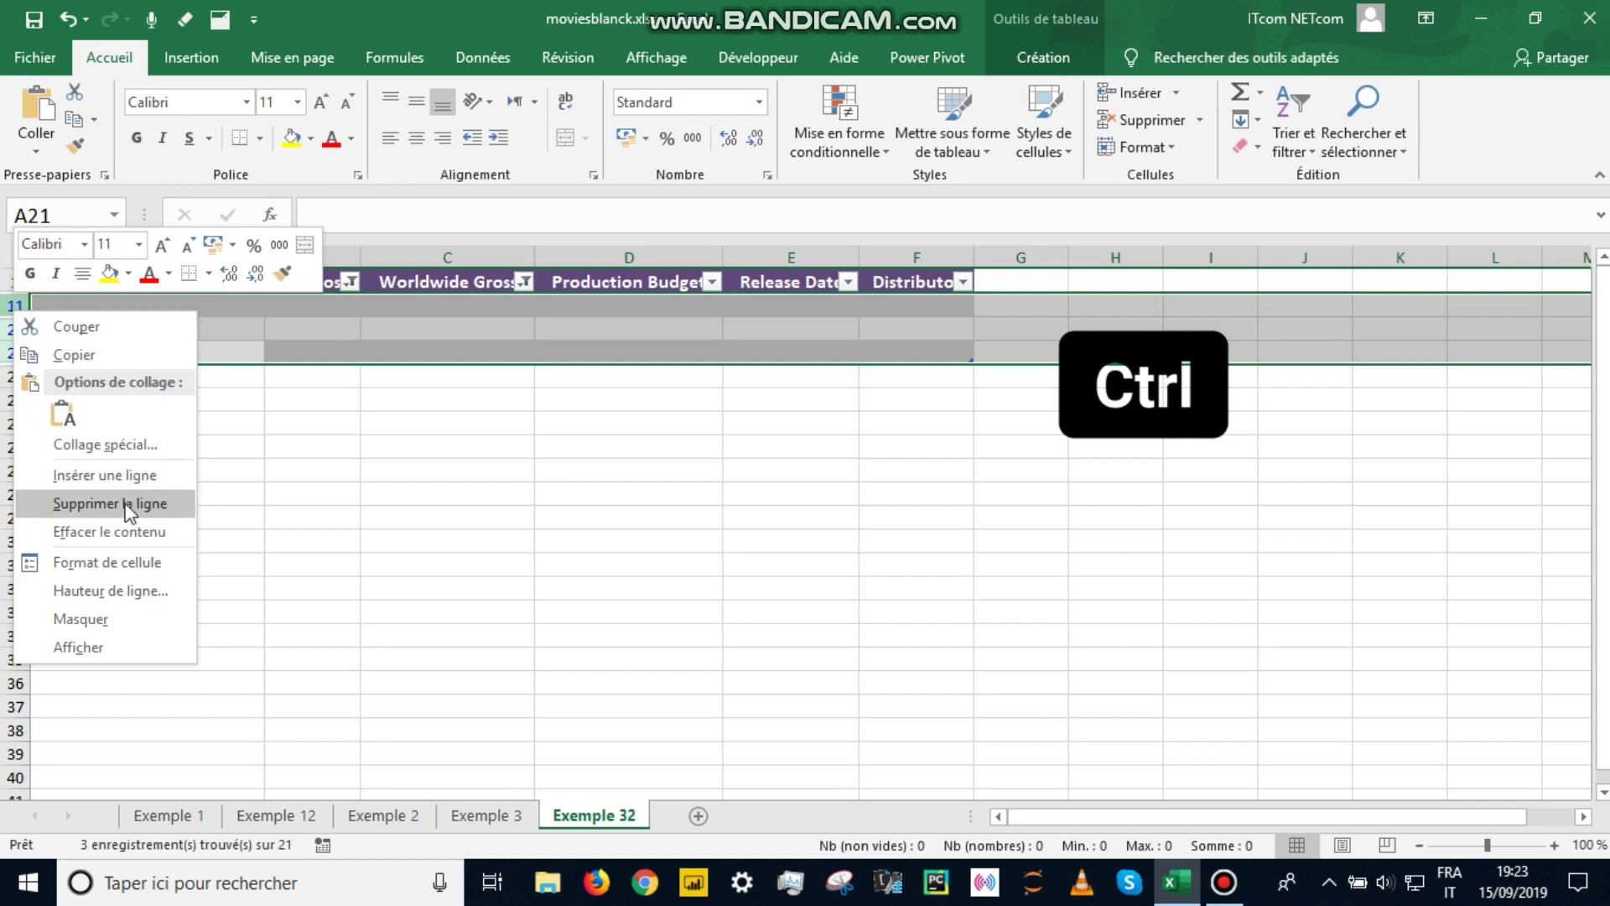
key("Escape")
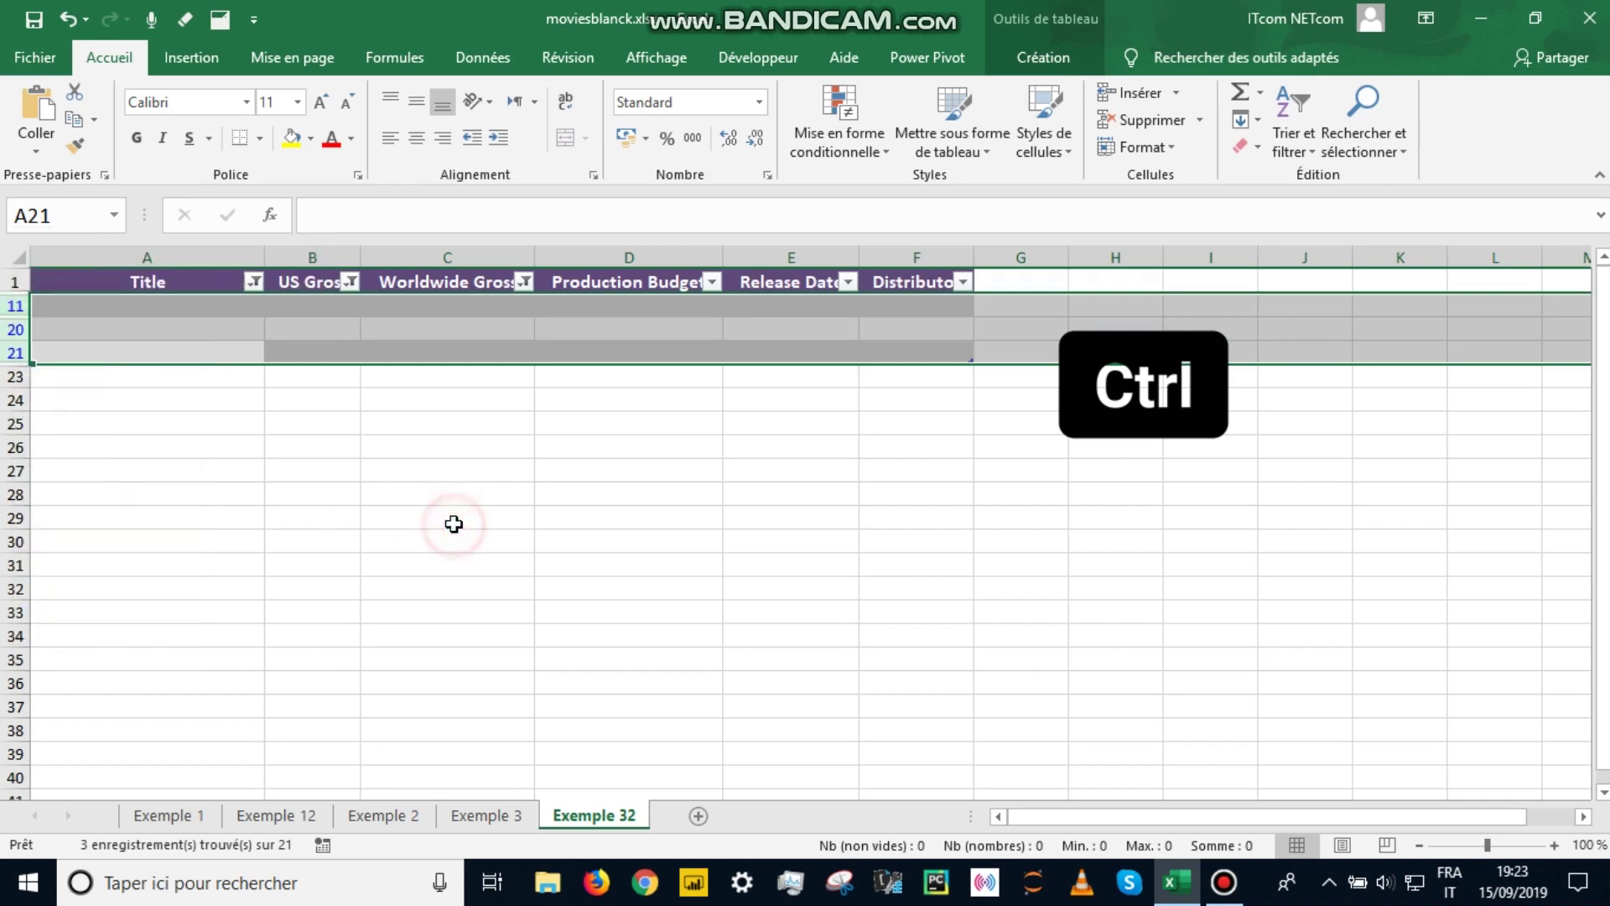
Clear the filters on the Title, US Gross and Worldwide Gross columns and deselect the rows.
left_click(252, 282)
left_click(149, 395)
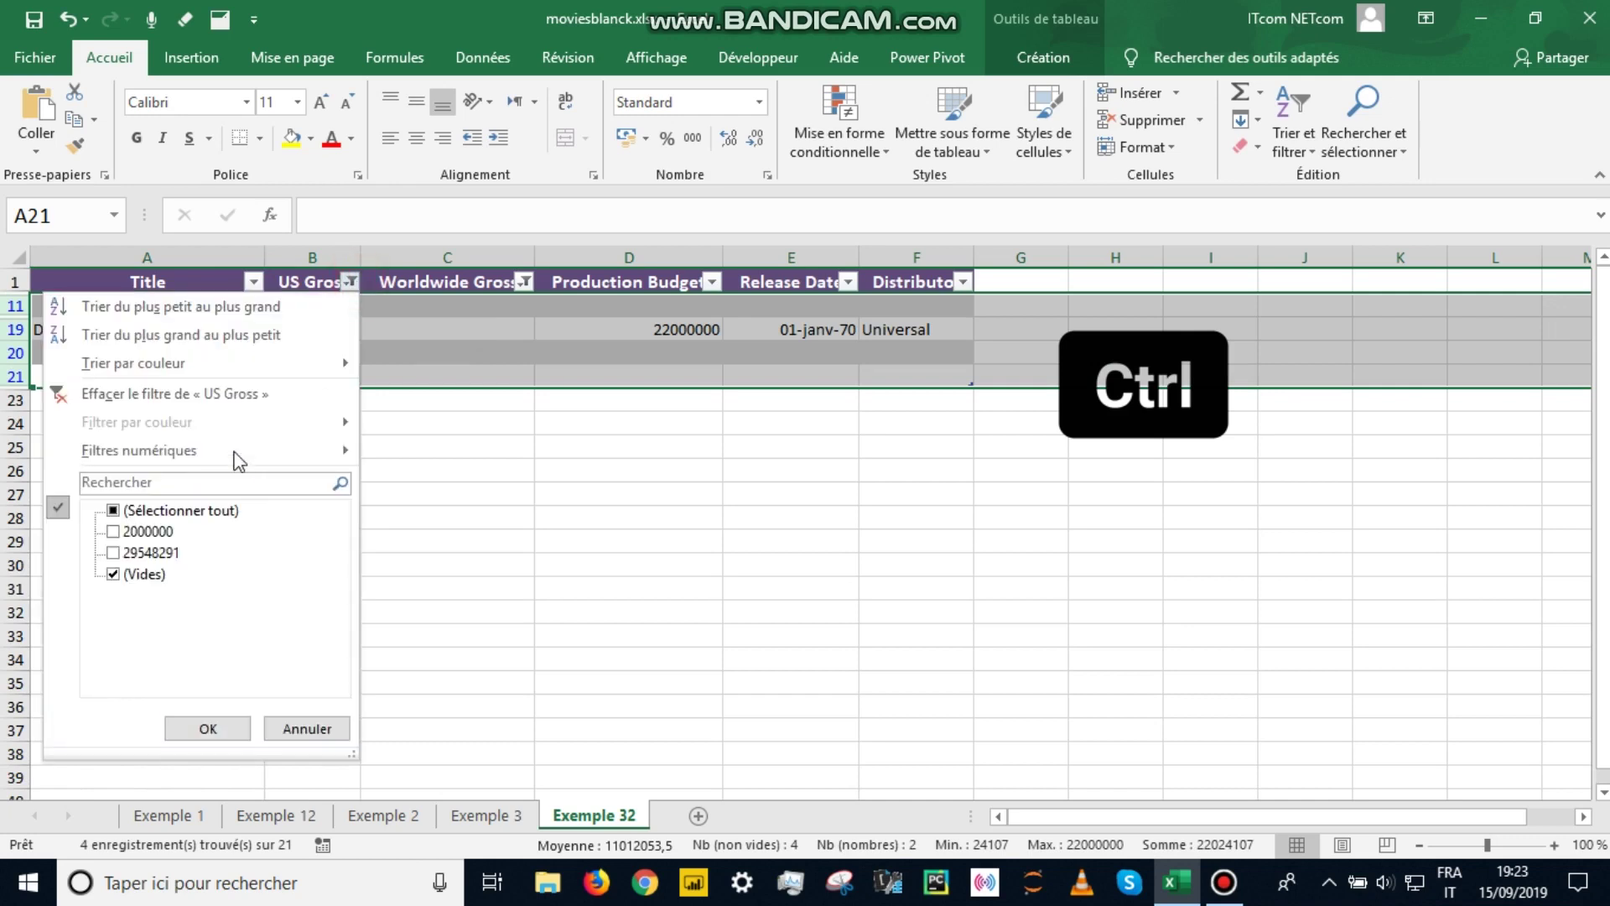
left_click(223, 394)
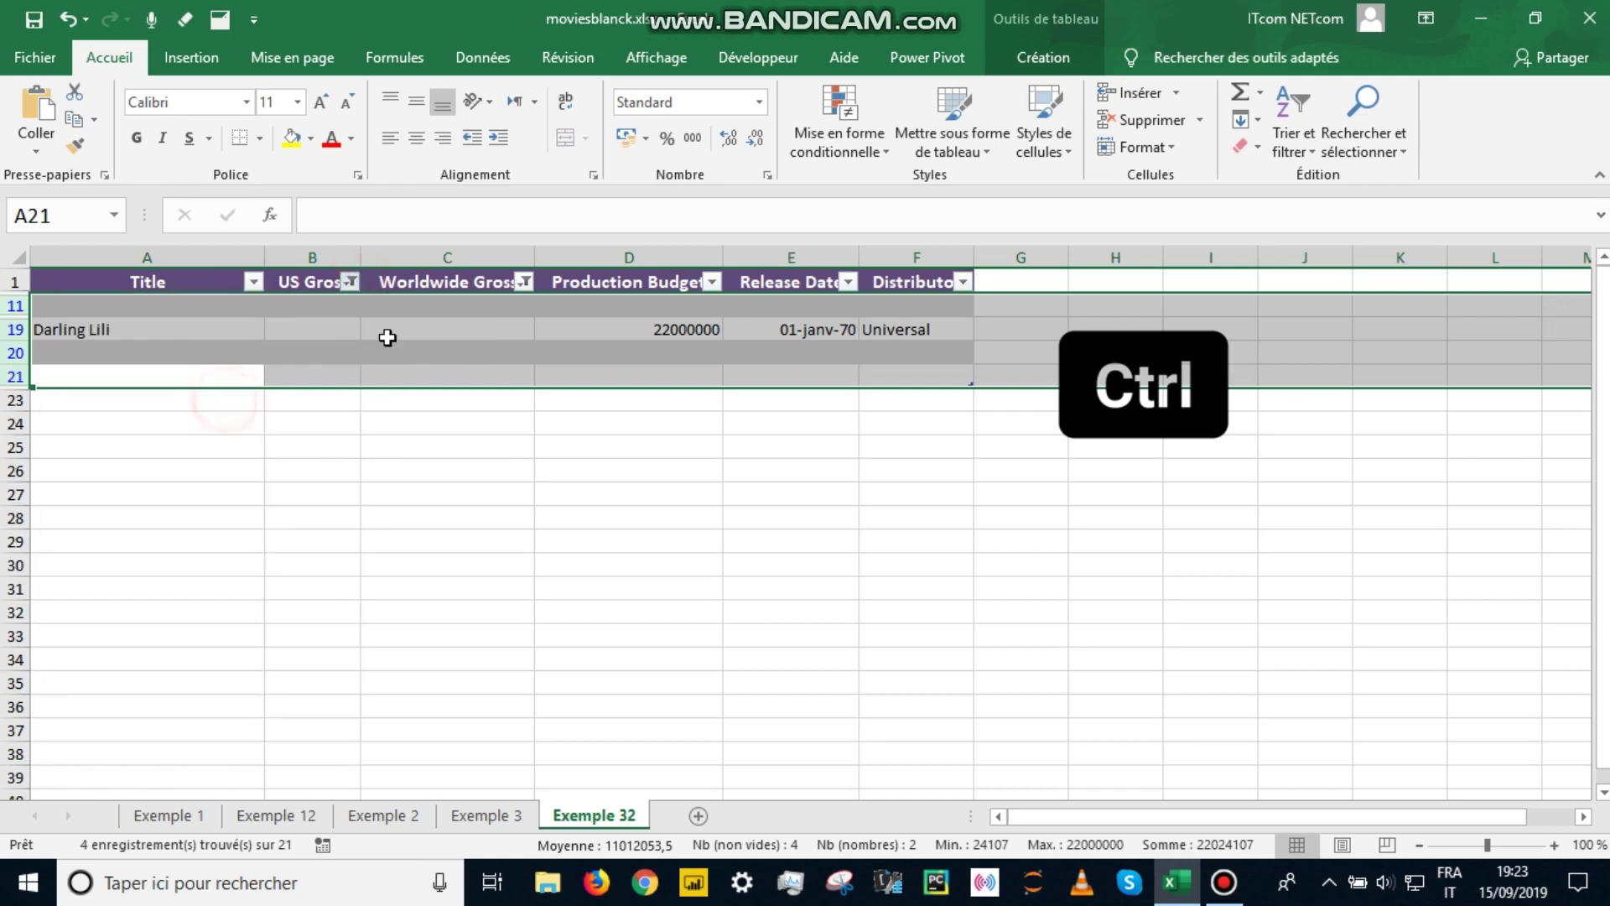
left_click(525, 282)
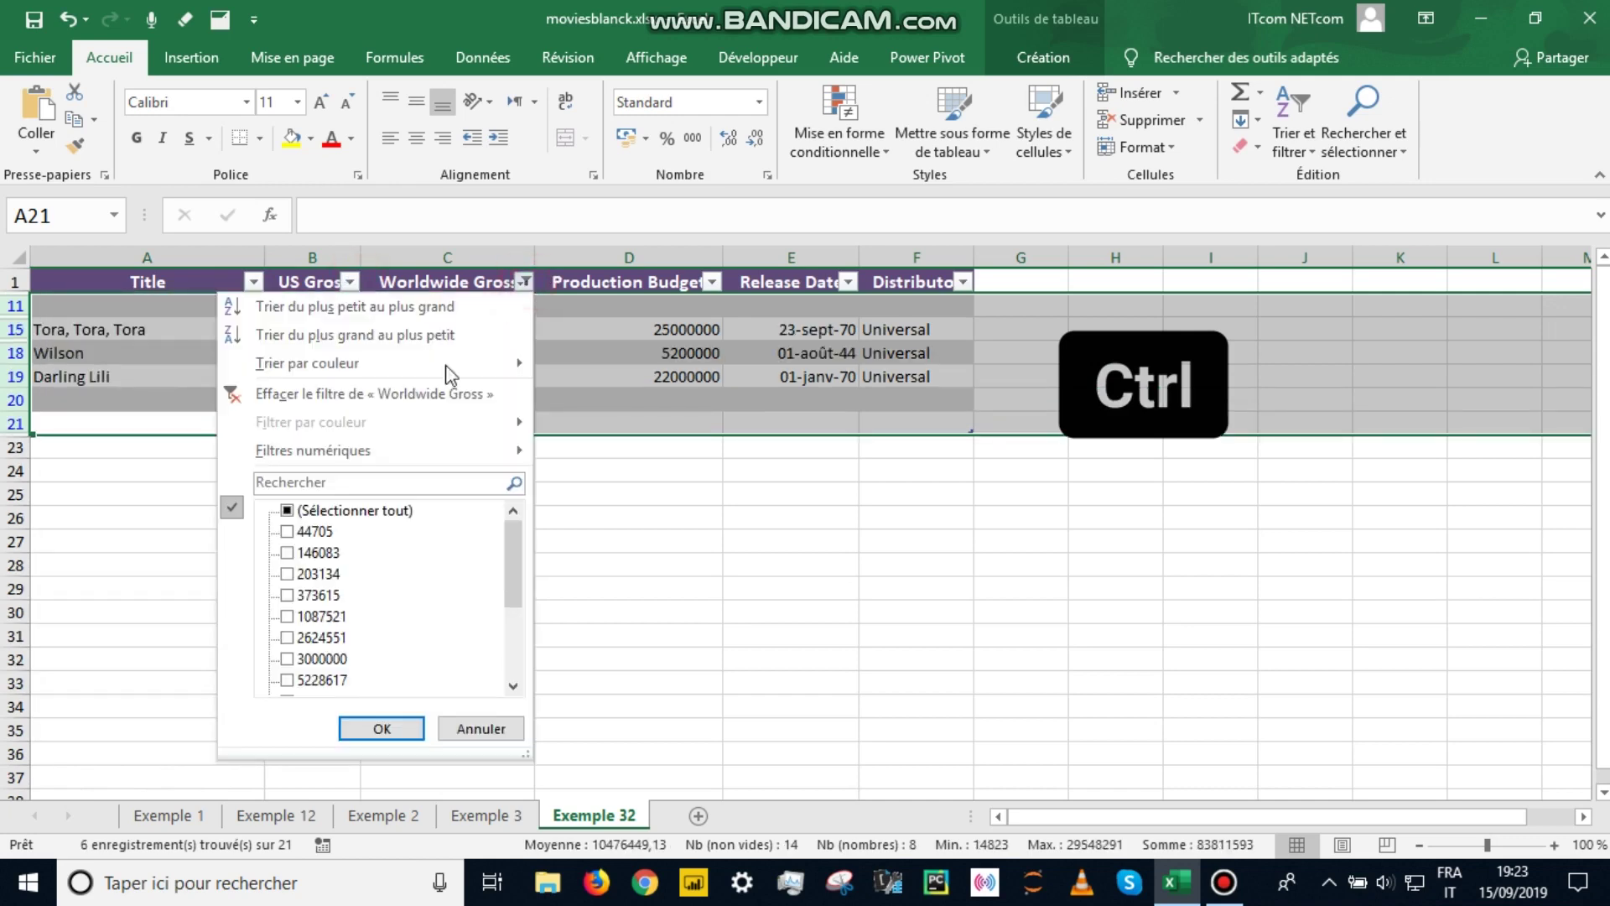
left_click(410, 394)
key("ctrl+l")
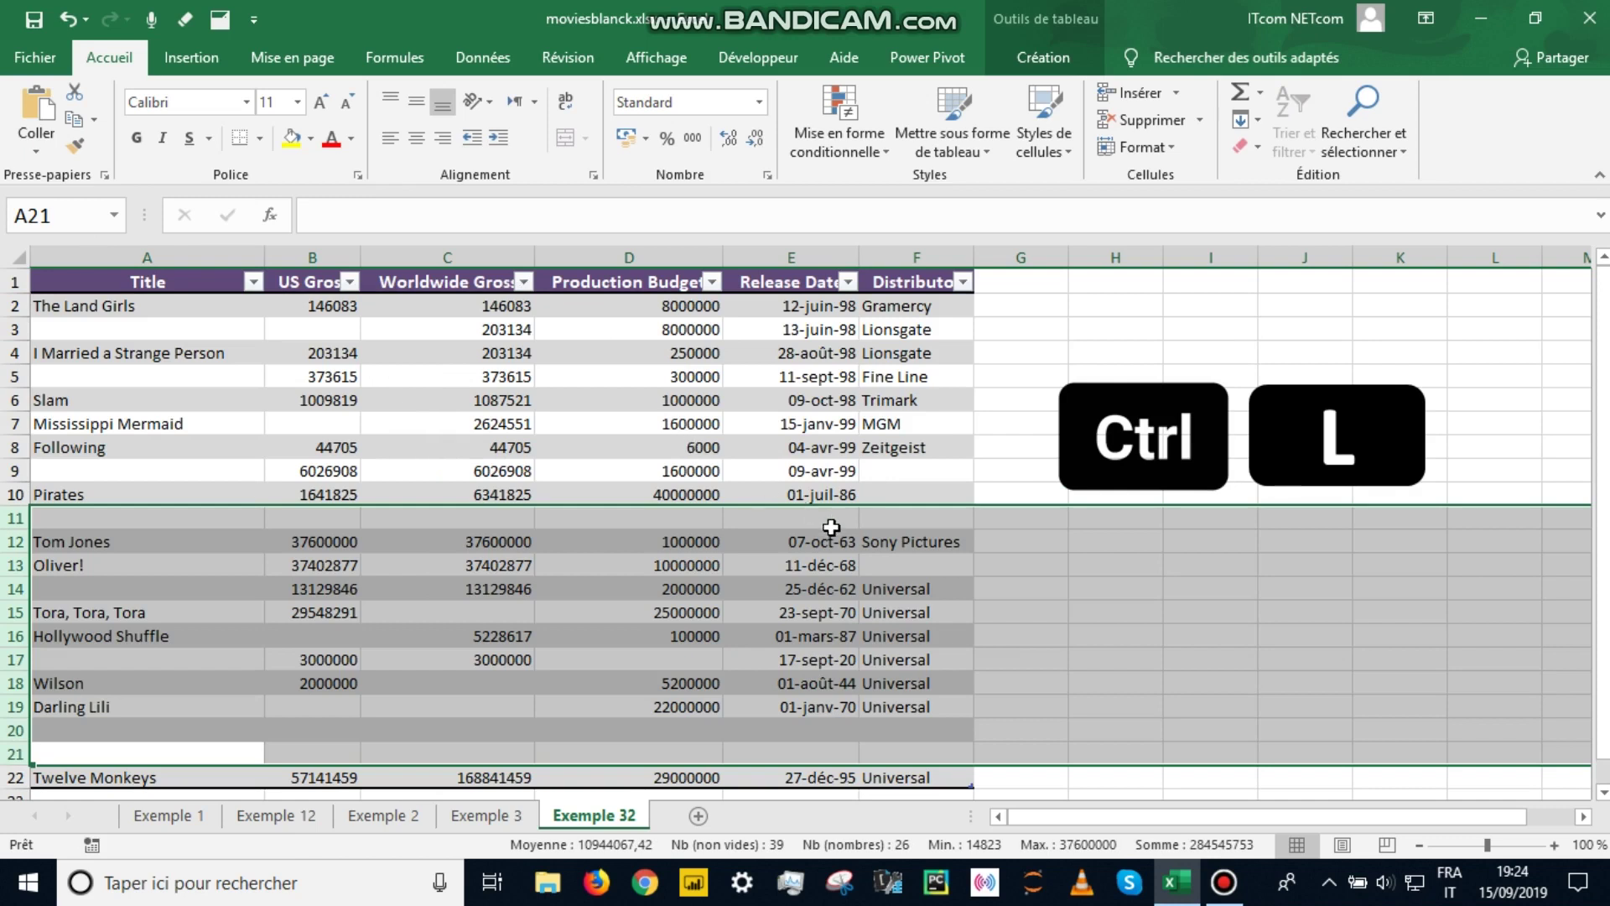
left_click(1020, 334)
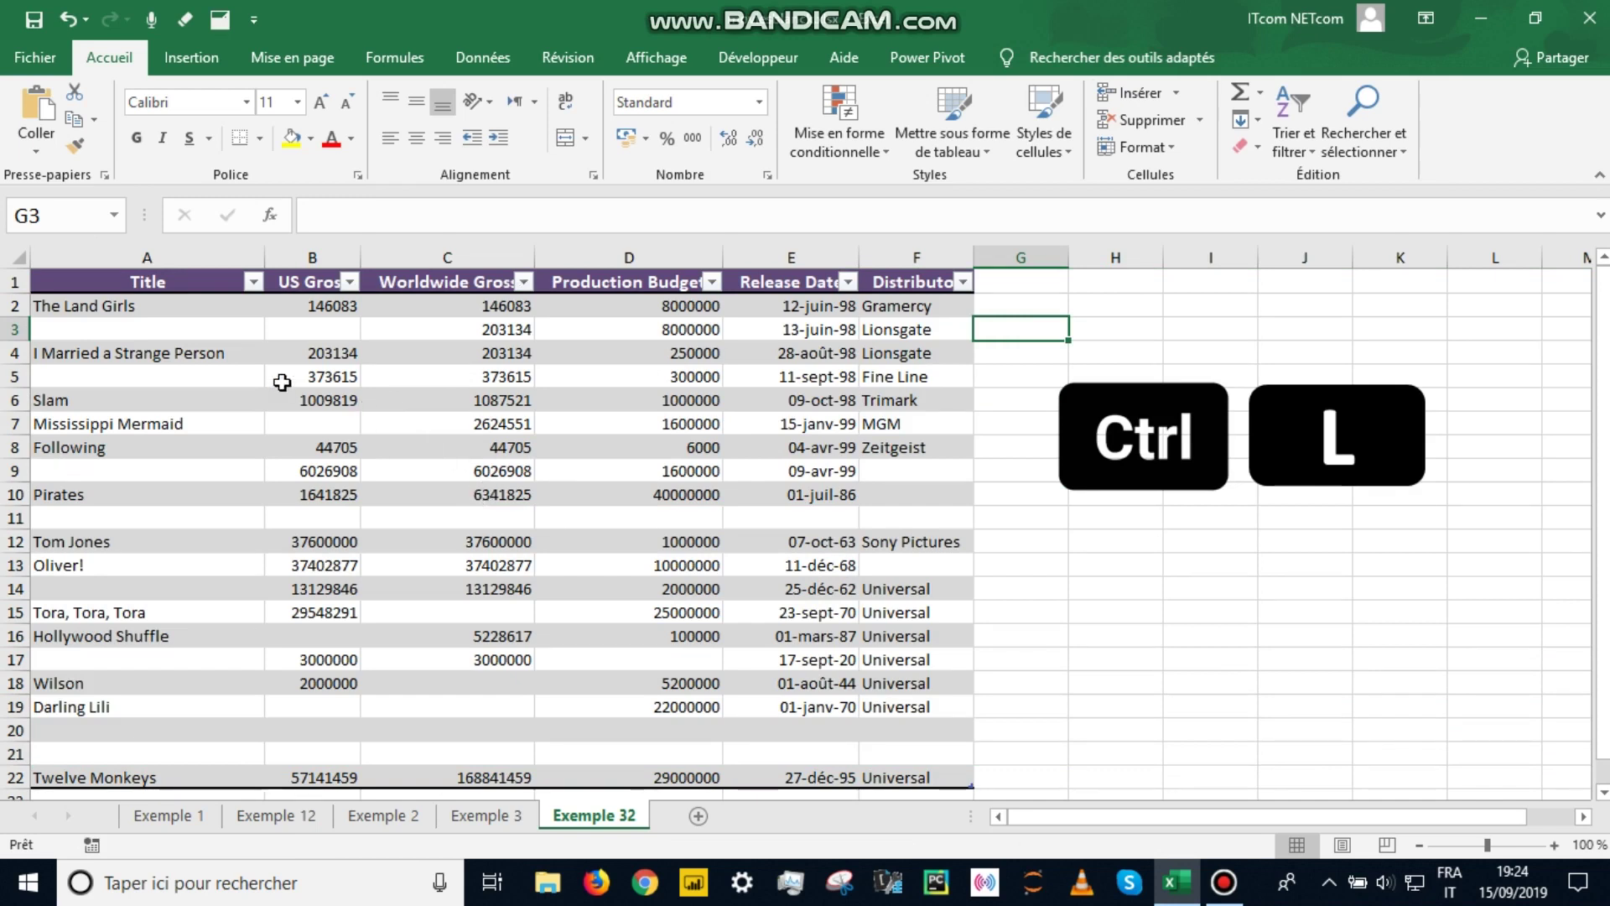
Move the Ctrl and L key pictures together farther away from the table to free column G.
left_click(1018, 258)
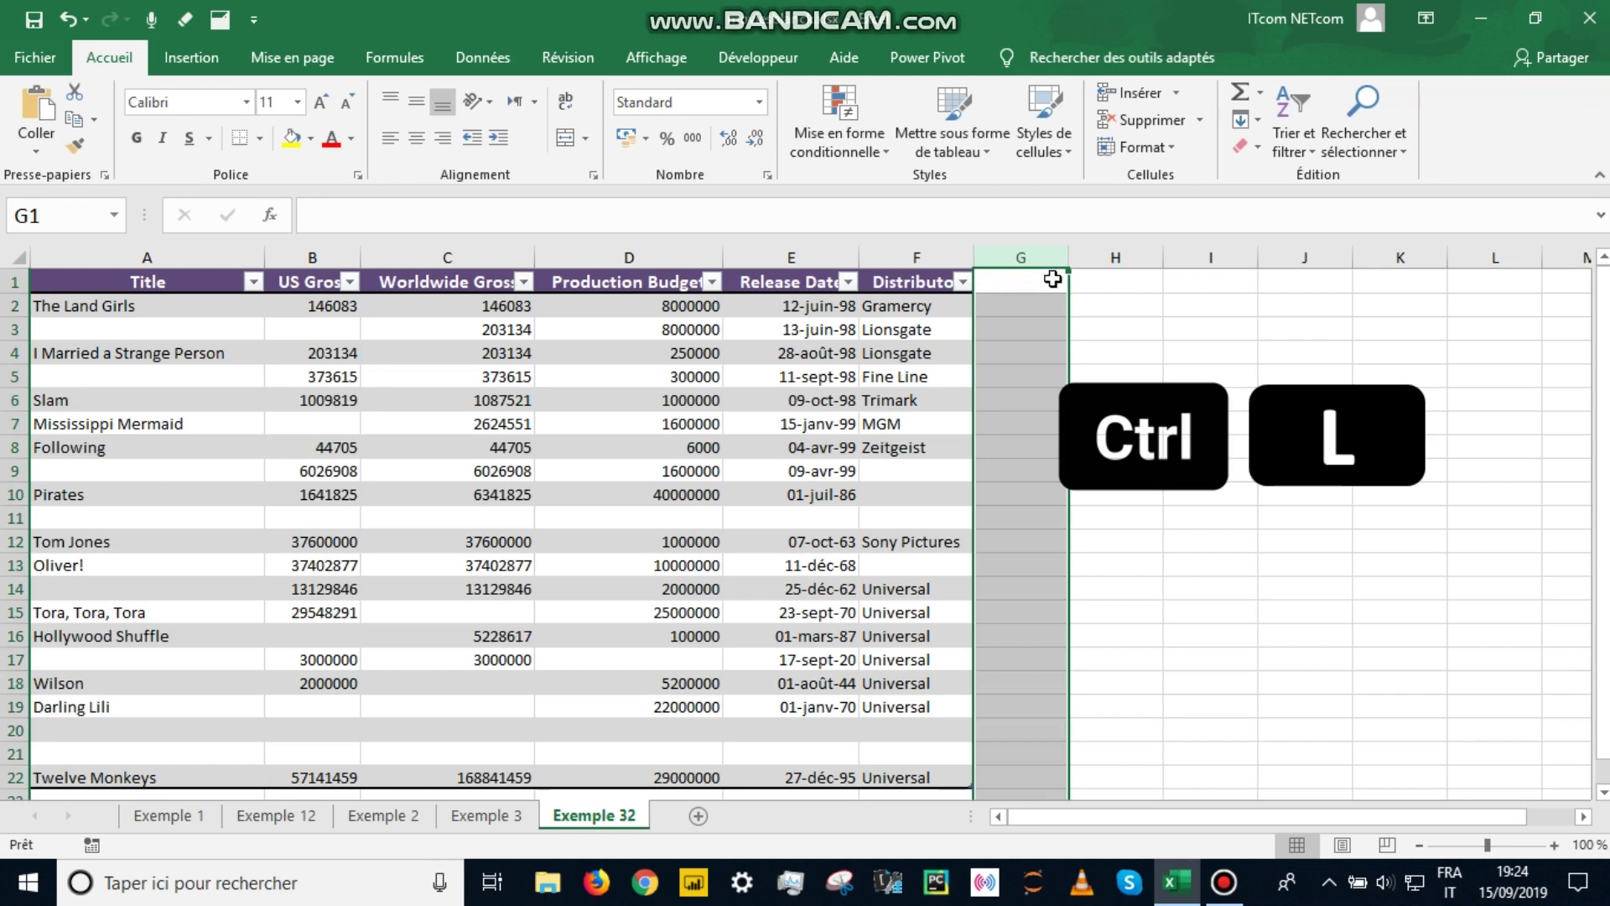
left_click(1144, 360)
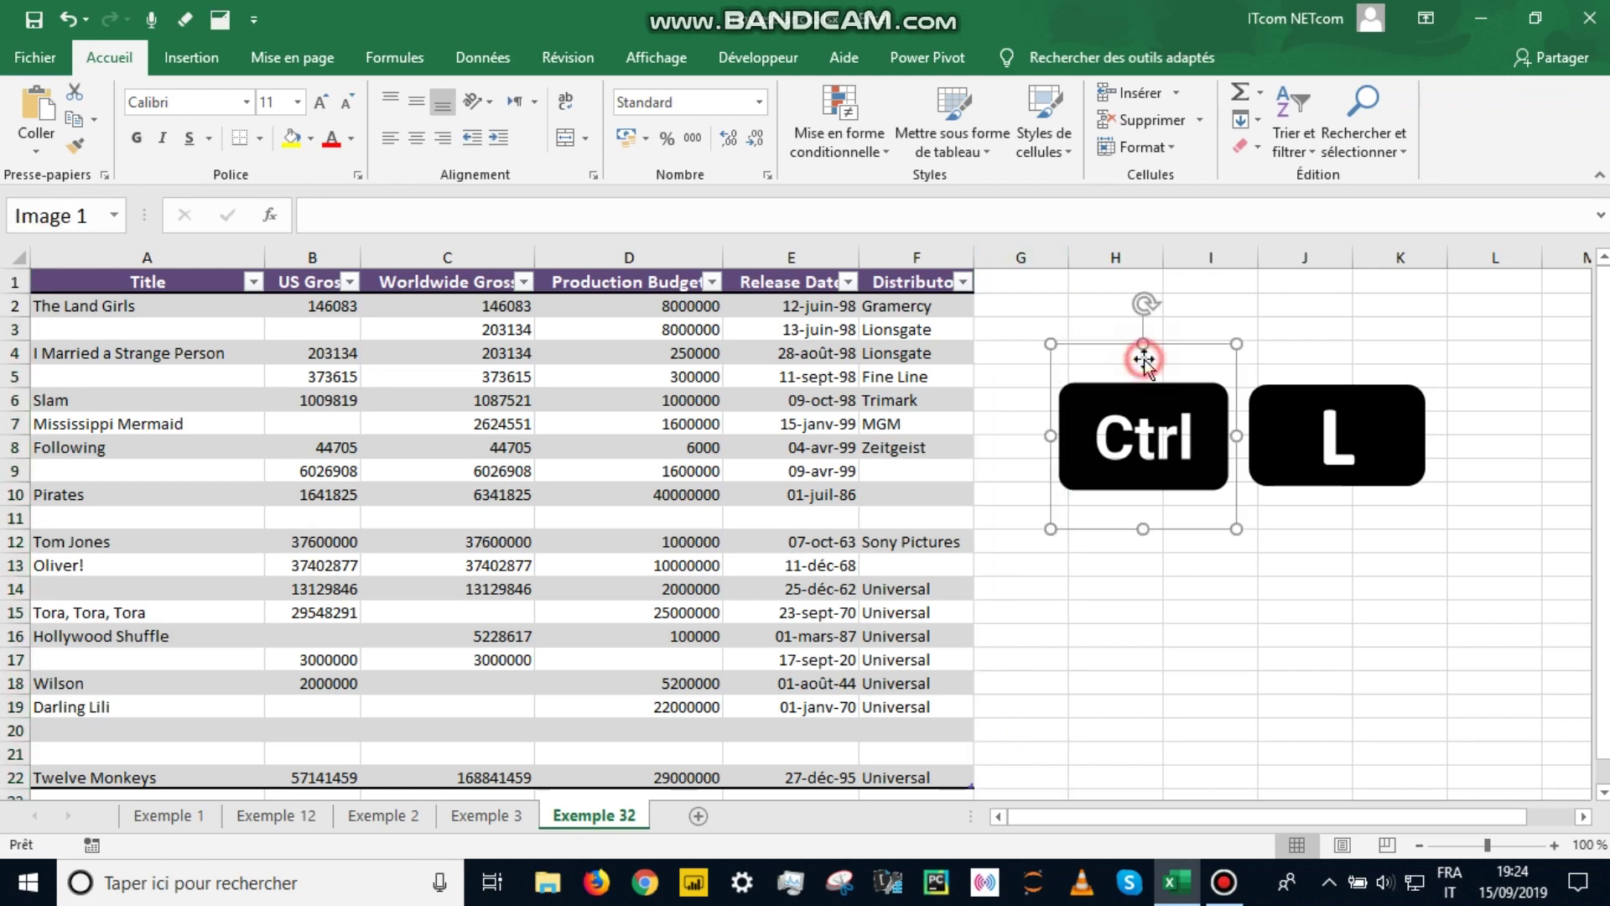
left_click(1301, 384, "ctrl")
left_click_drag(1211, 340, 1364, 339)
left_click(1028, 272)
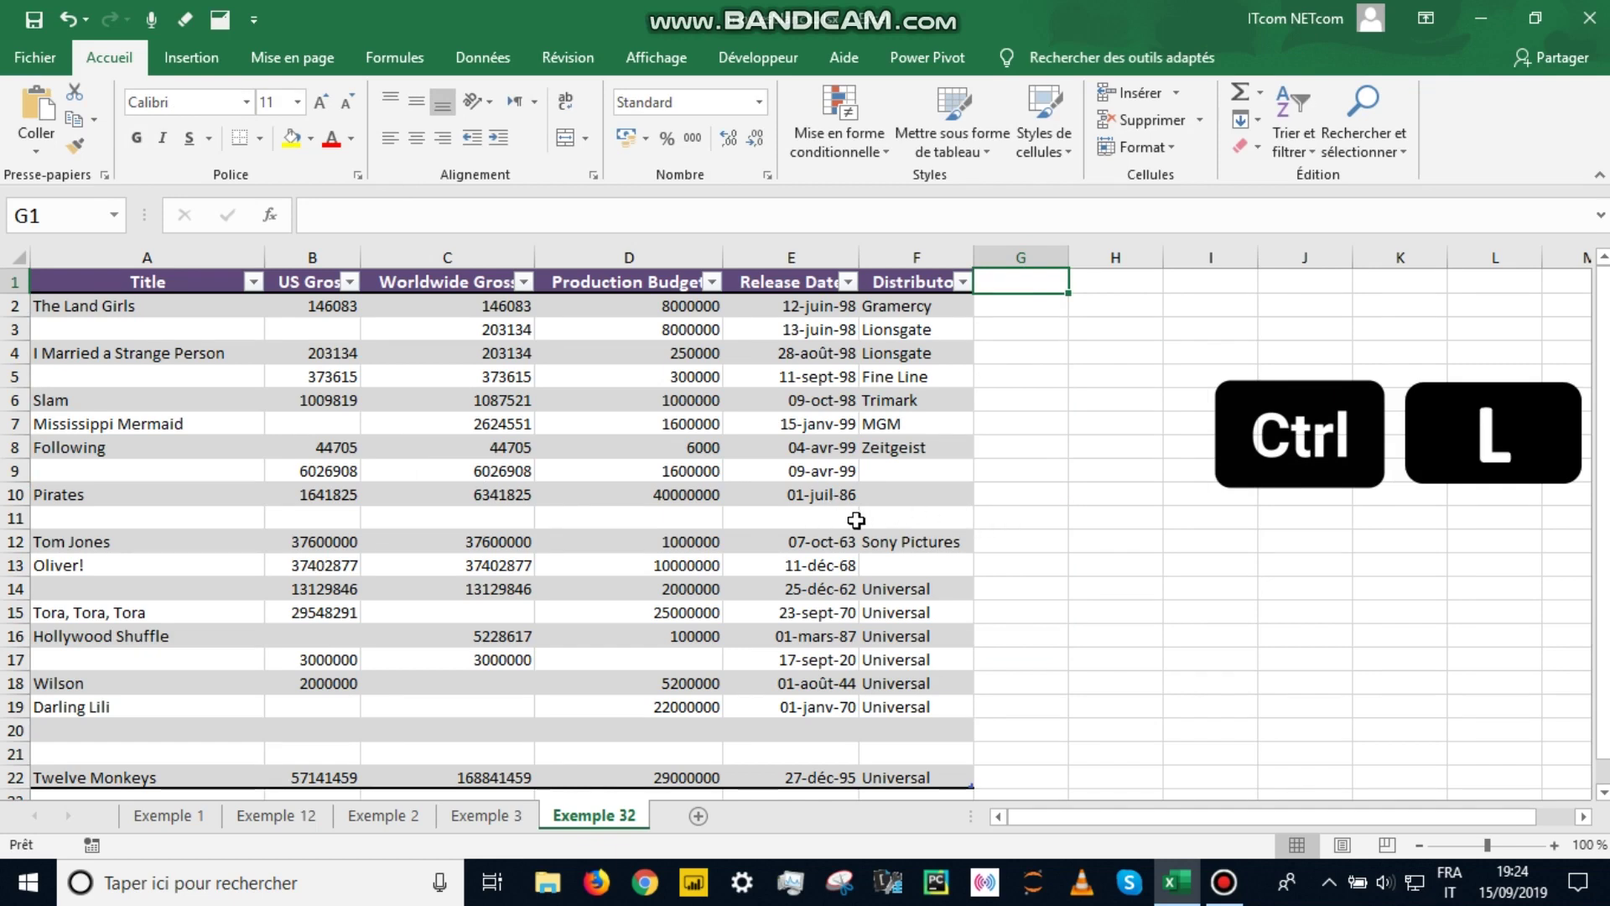
Add a column with the header Vide in G1, directly beside the Distributor column.
left_click(1007, 520)
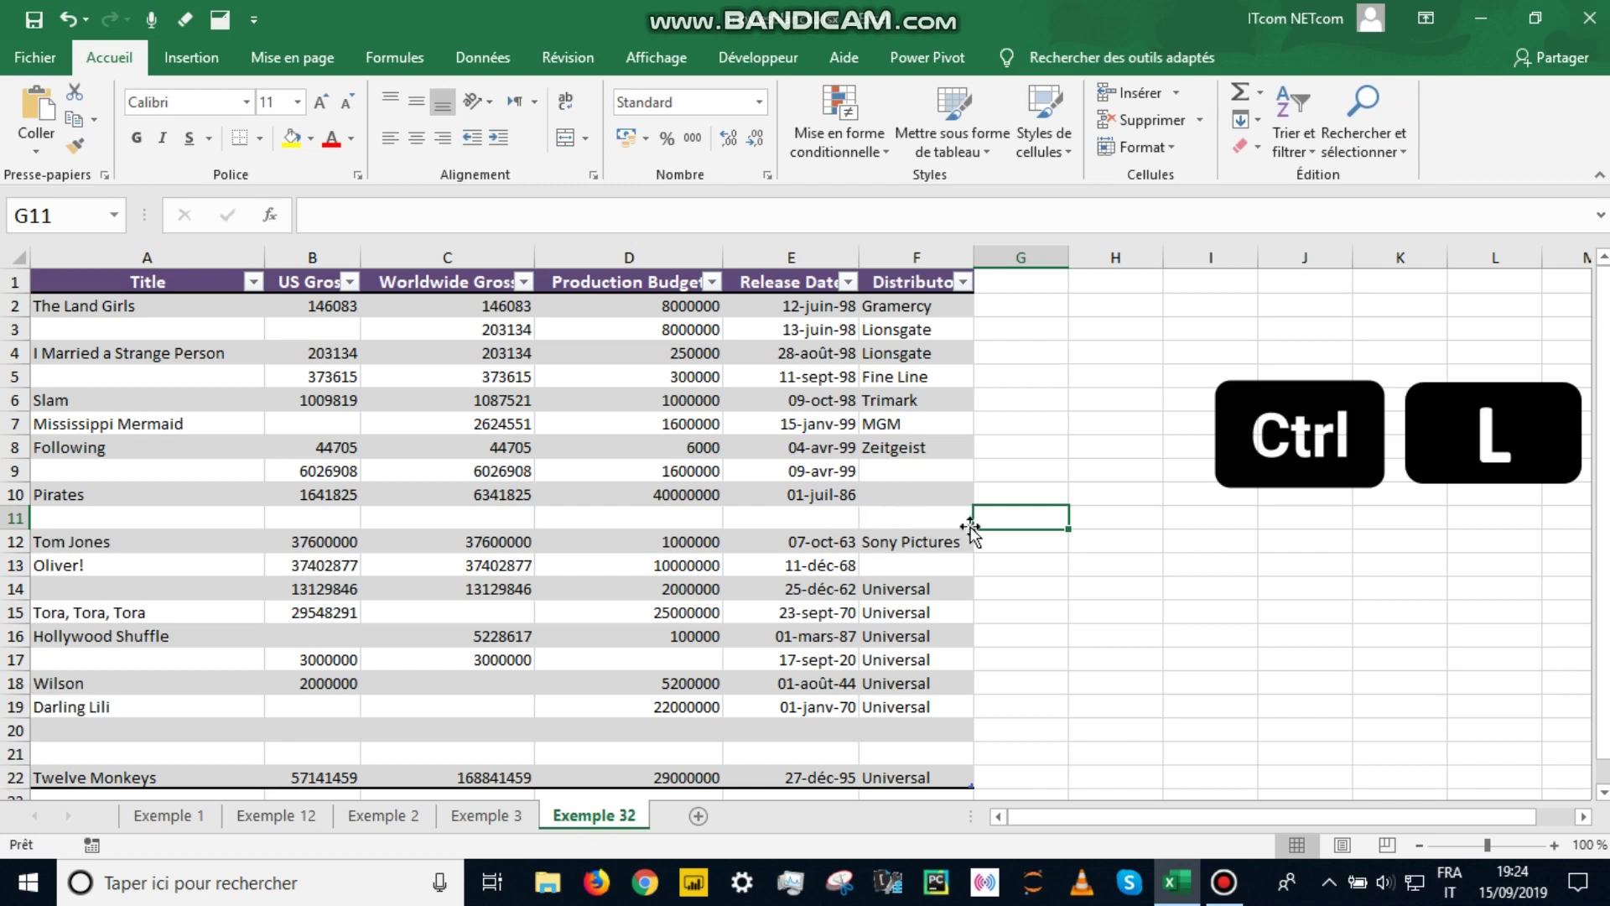
left_click(986, 751)
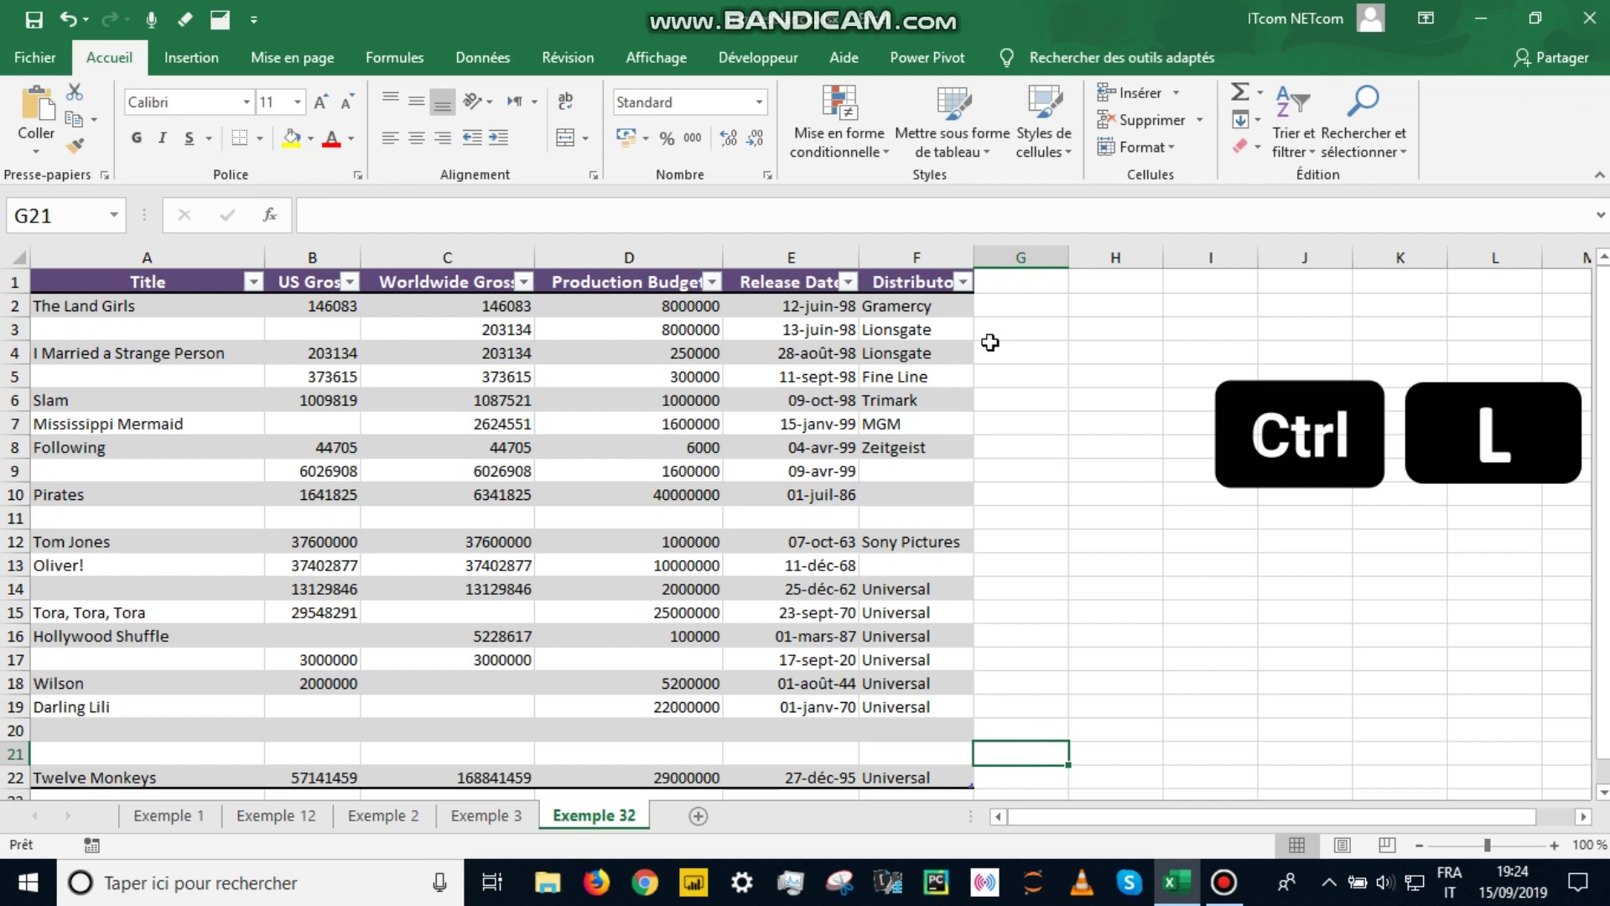
left_click(1023, 284)
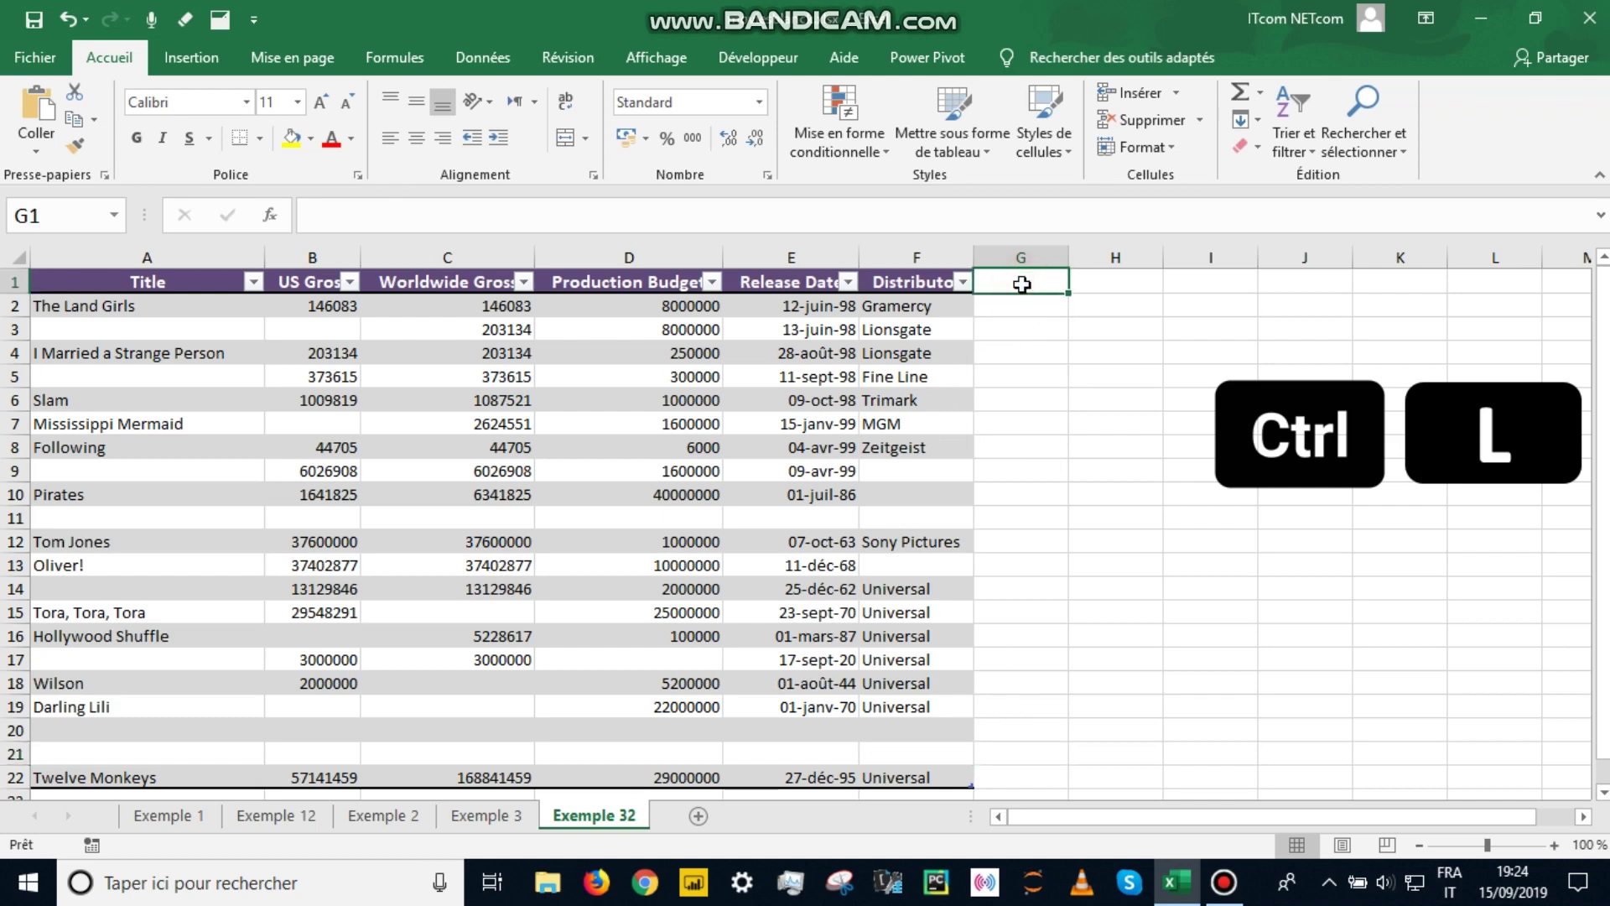
type("Vide")
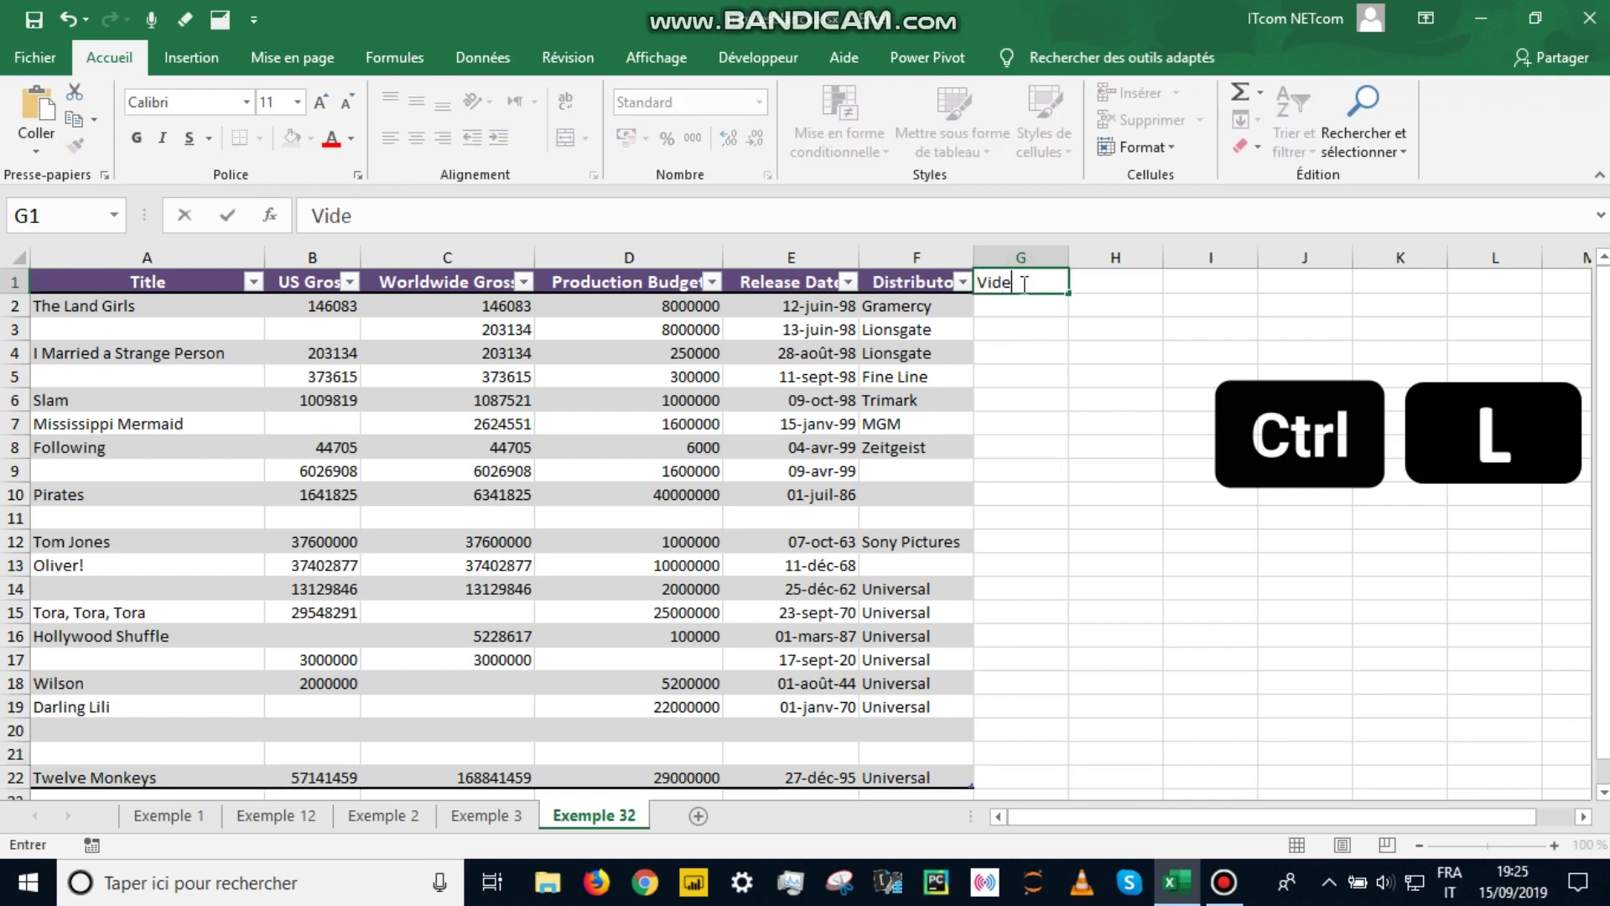
key("Return")
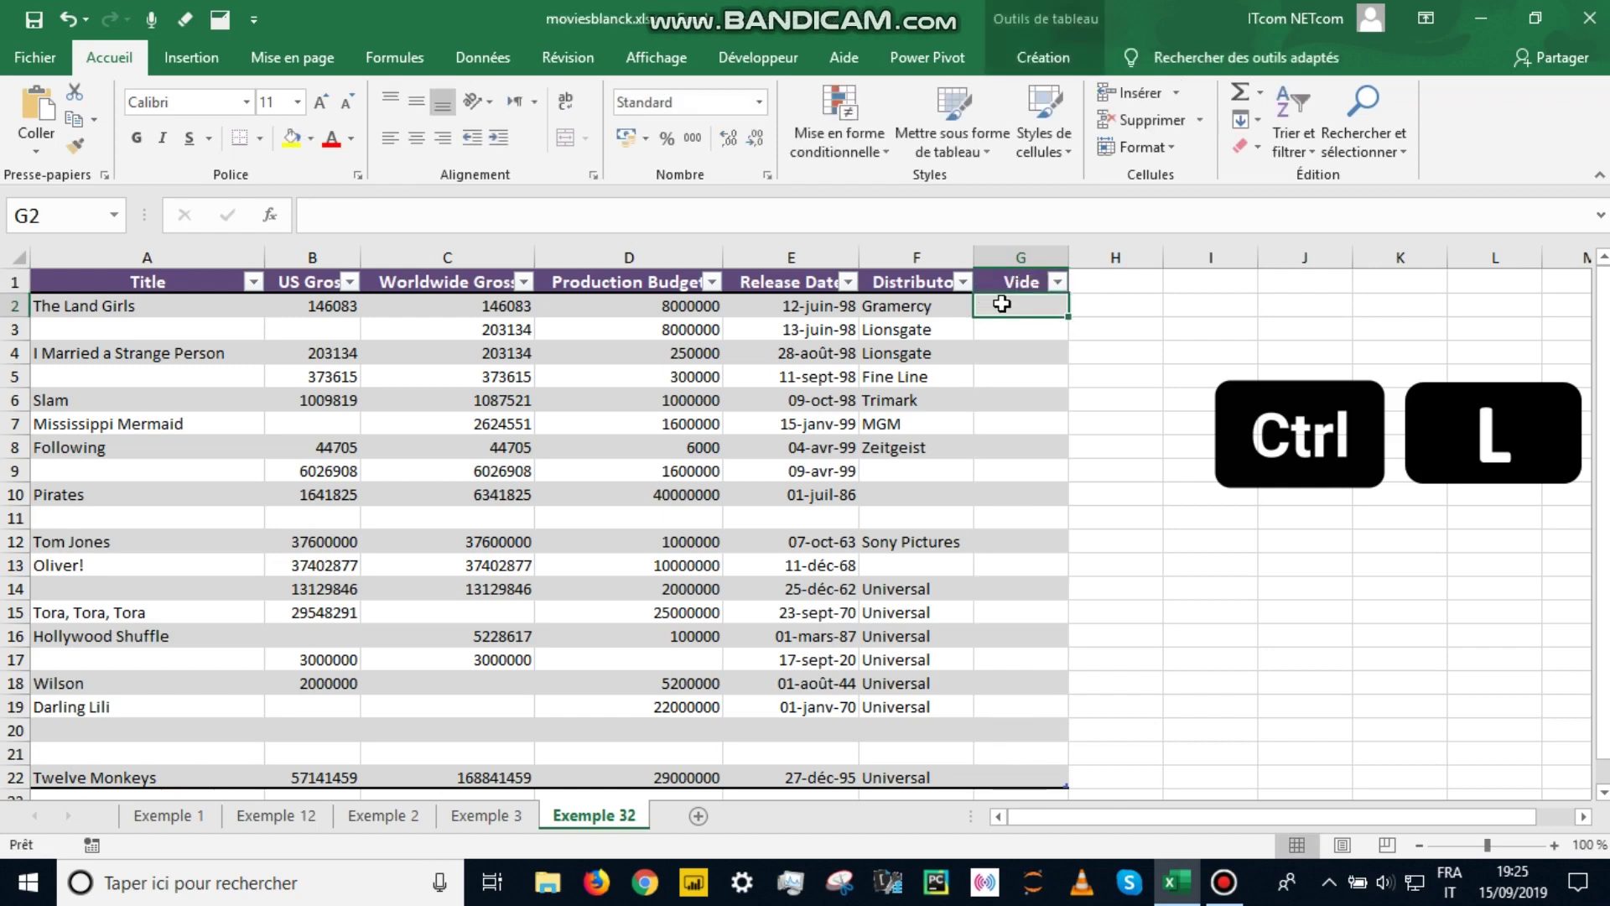
Fill the Vide column with an NBVAL formula counting the non-empty cells from Title to Distributor in each table row.
type("=n")
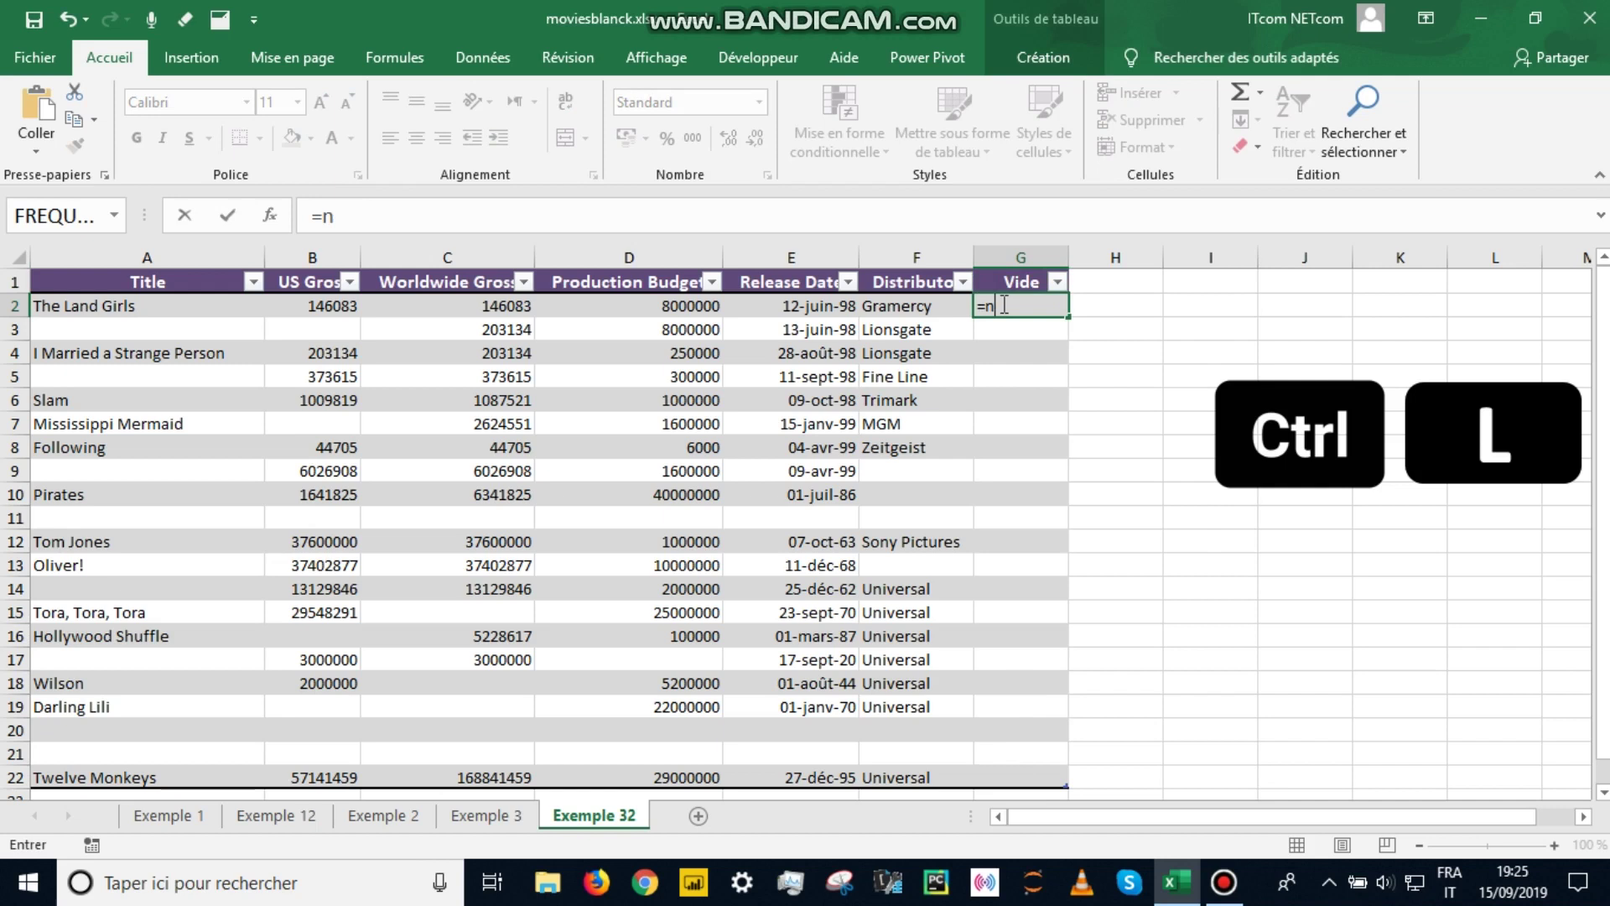
type("bv")
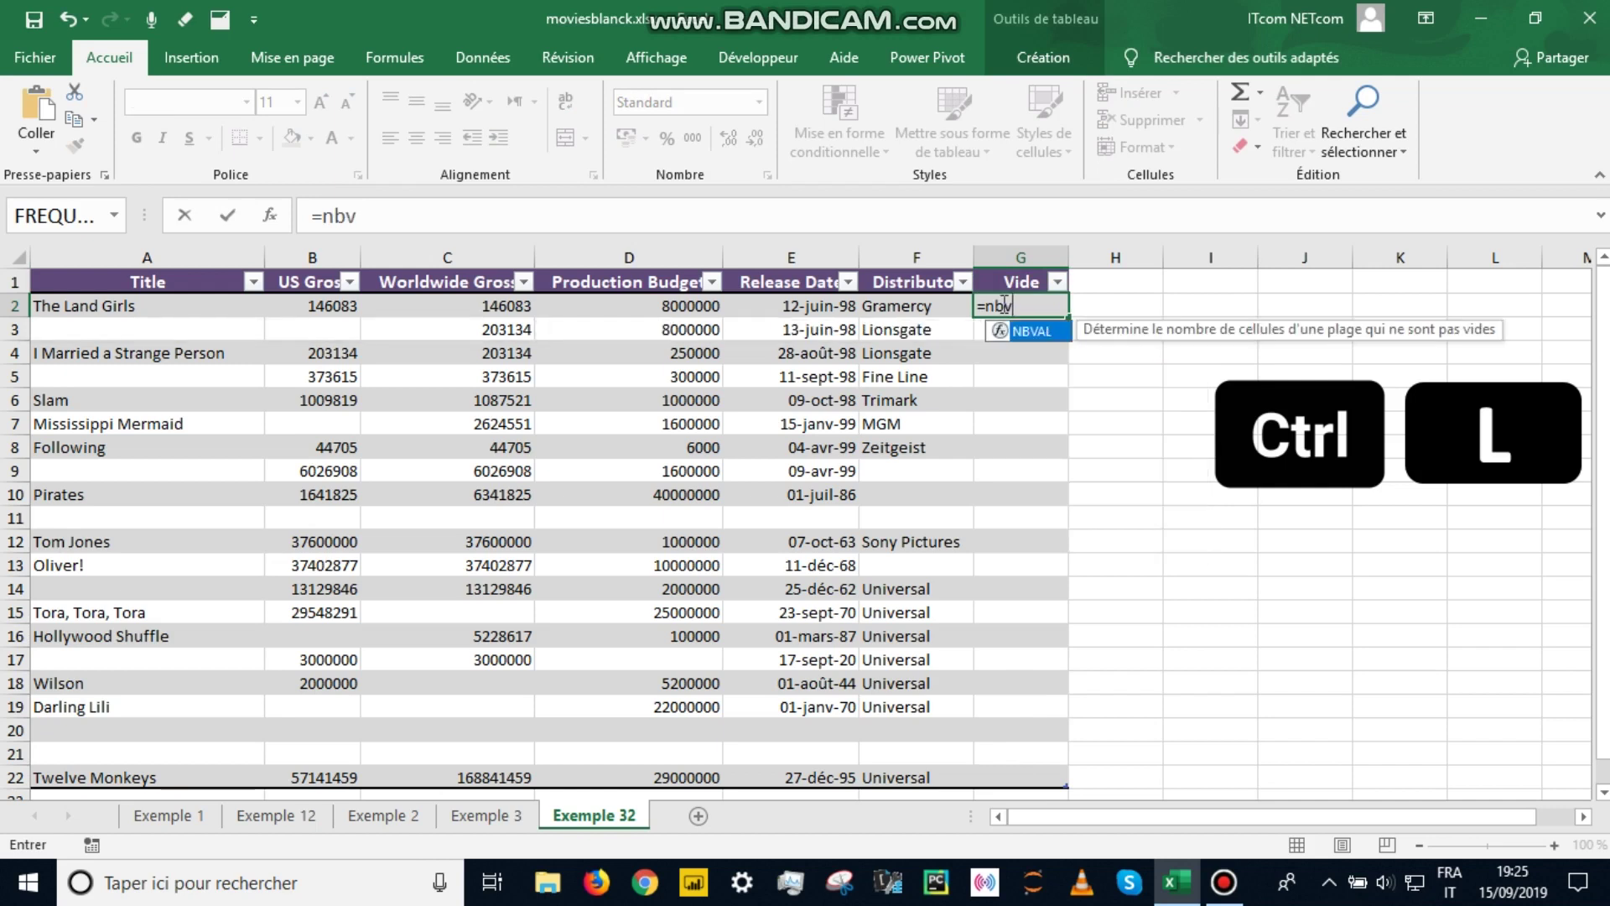
type("al(")
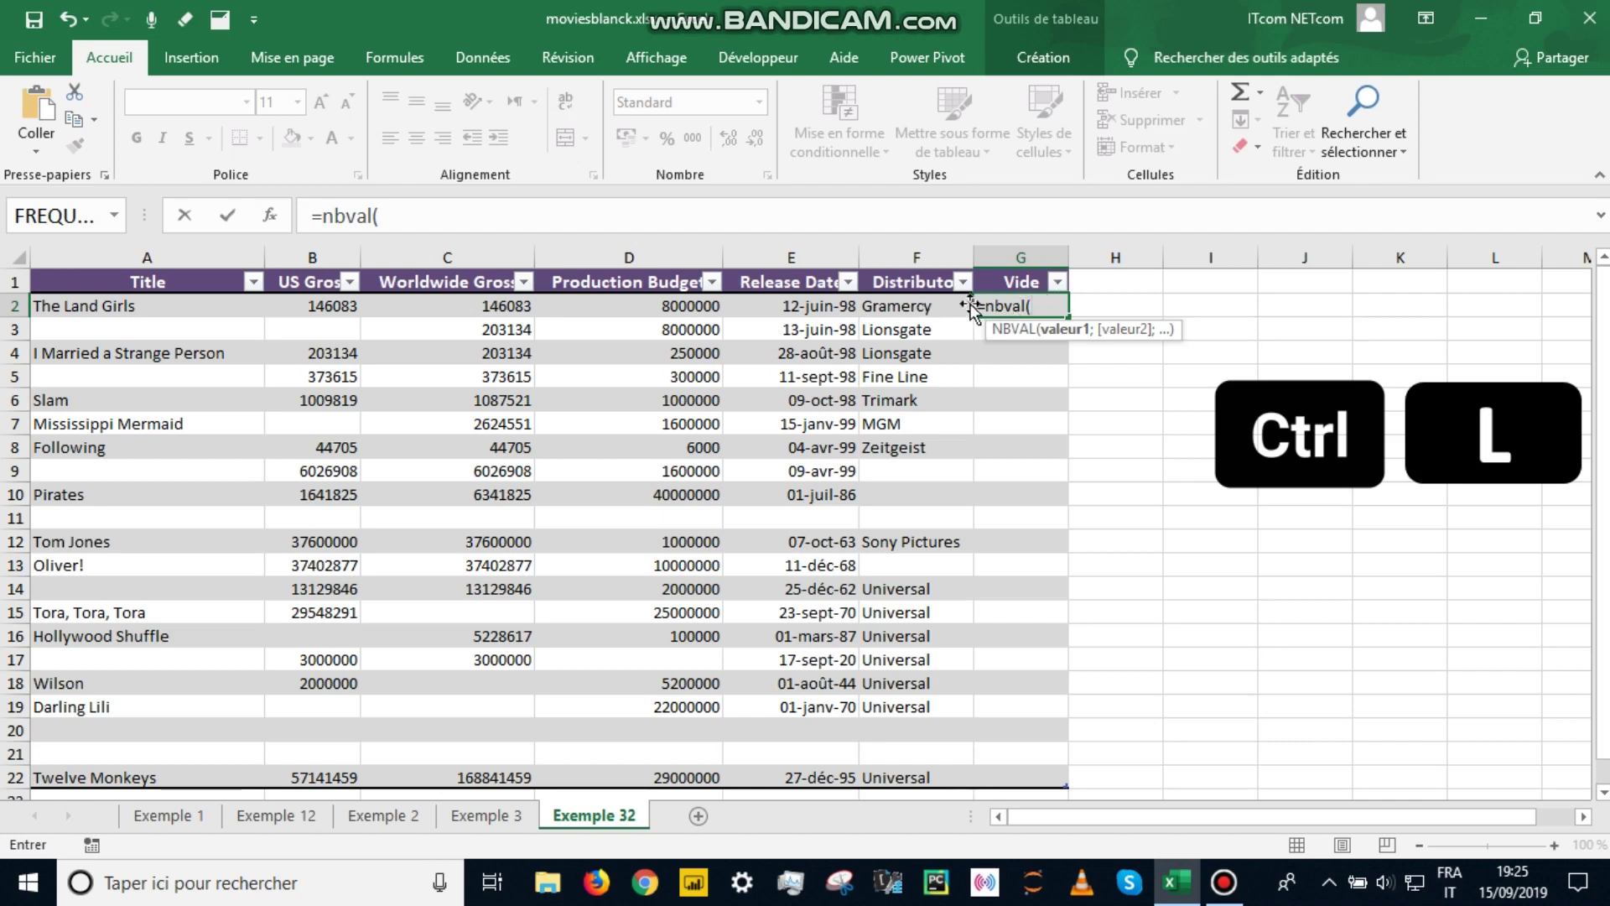
left_click(914, 306)
left_click_drag(915, 306, 173, 302)
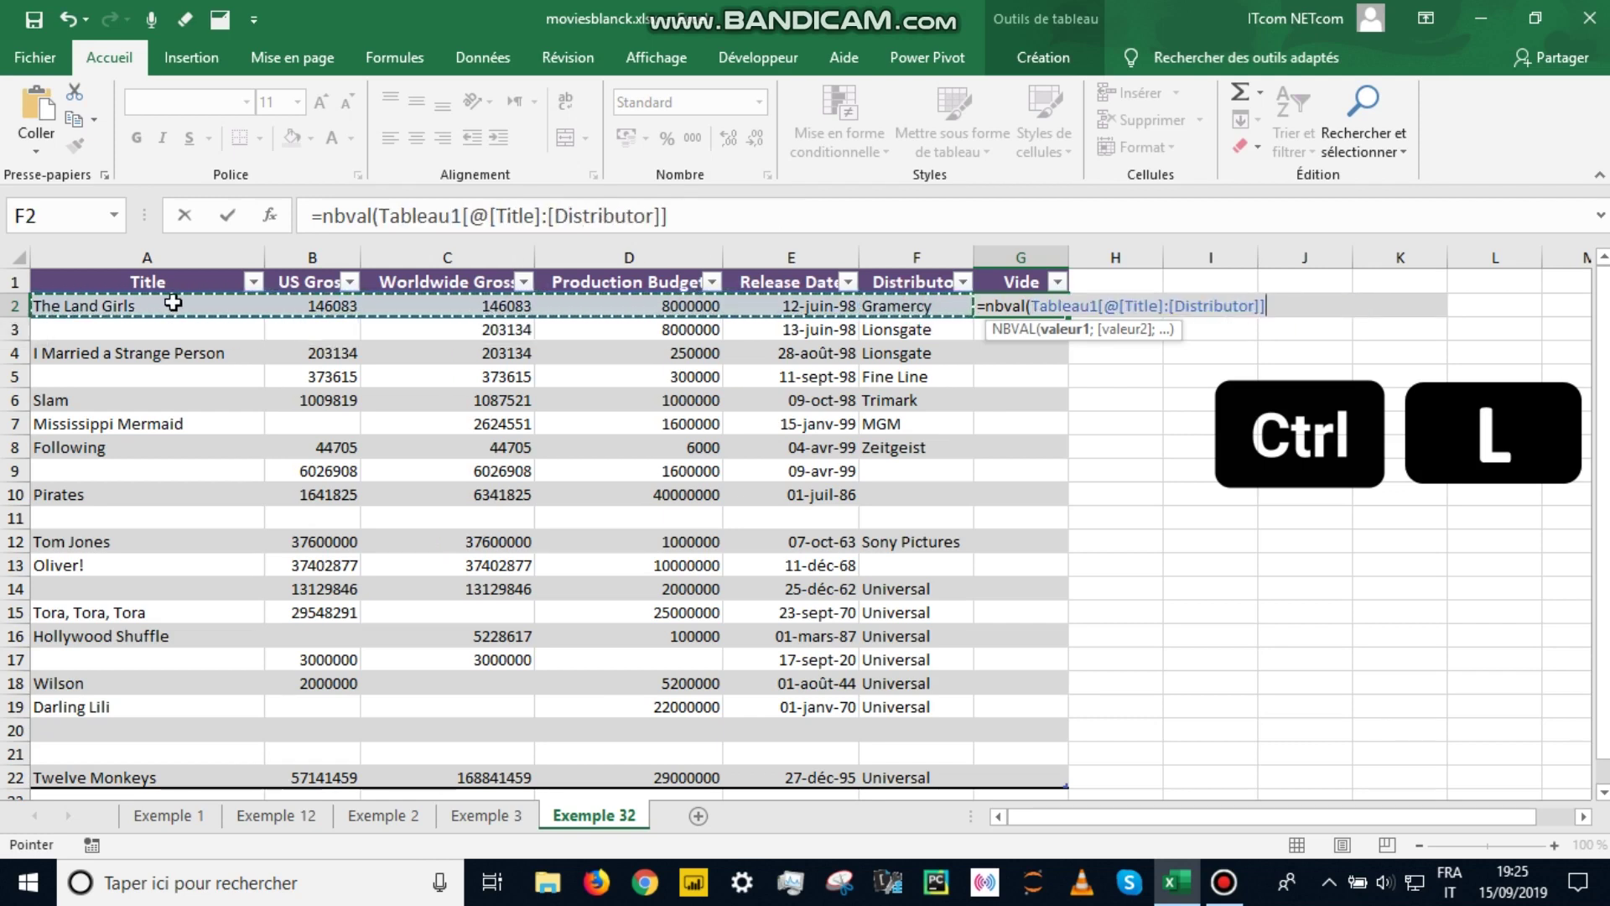
type(")")
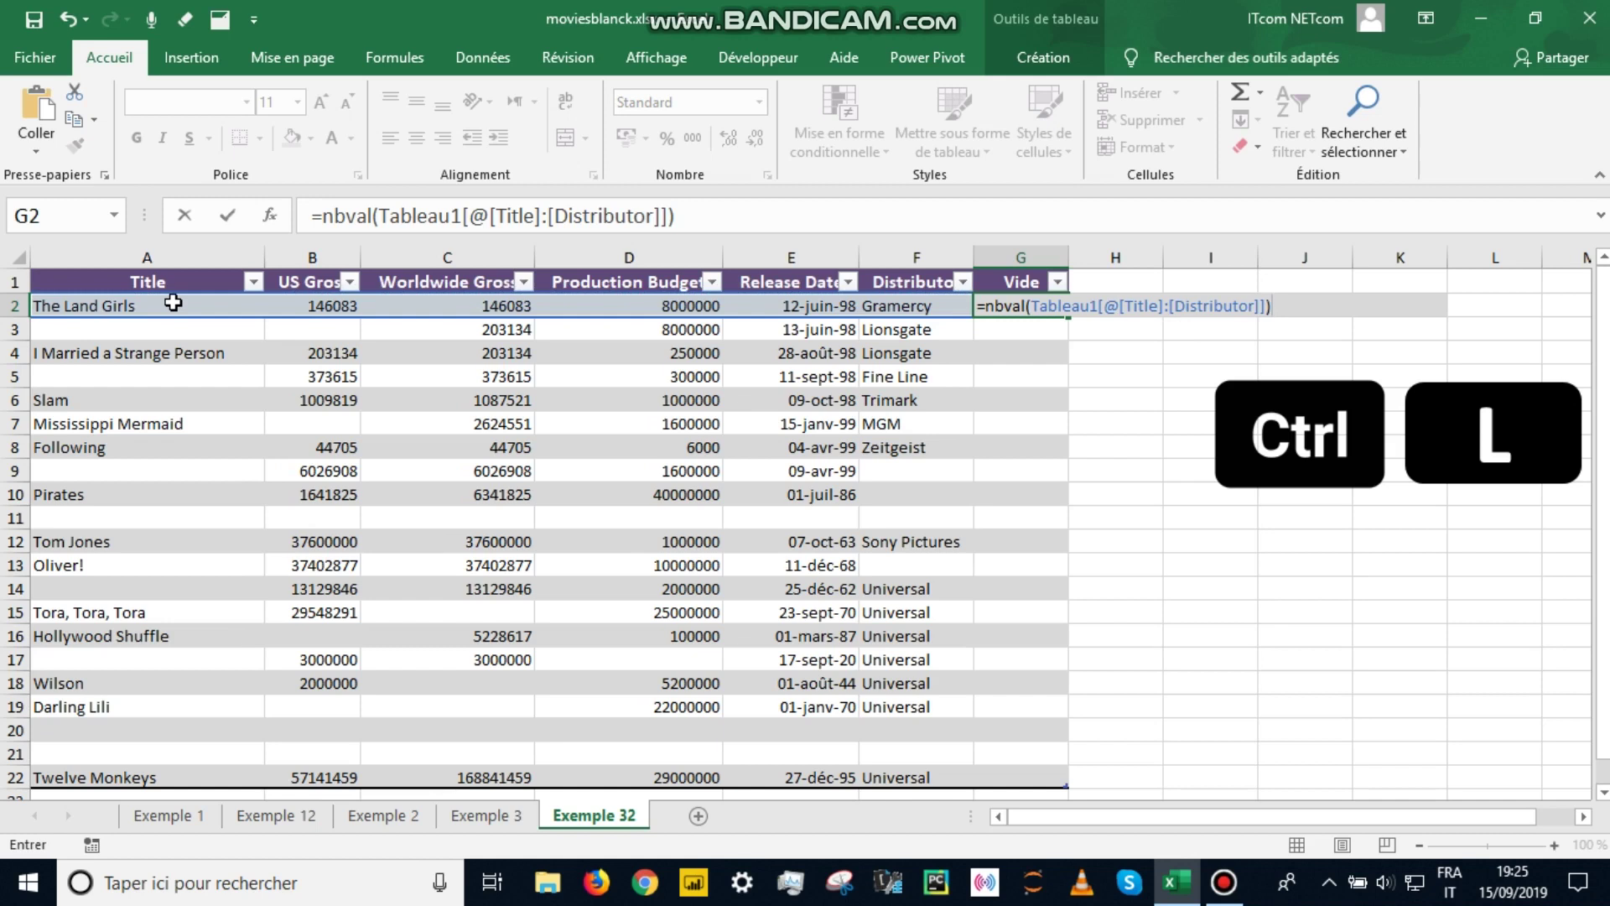
key("Return")
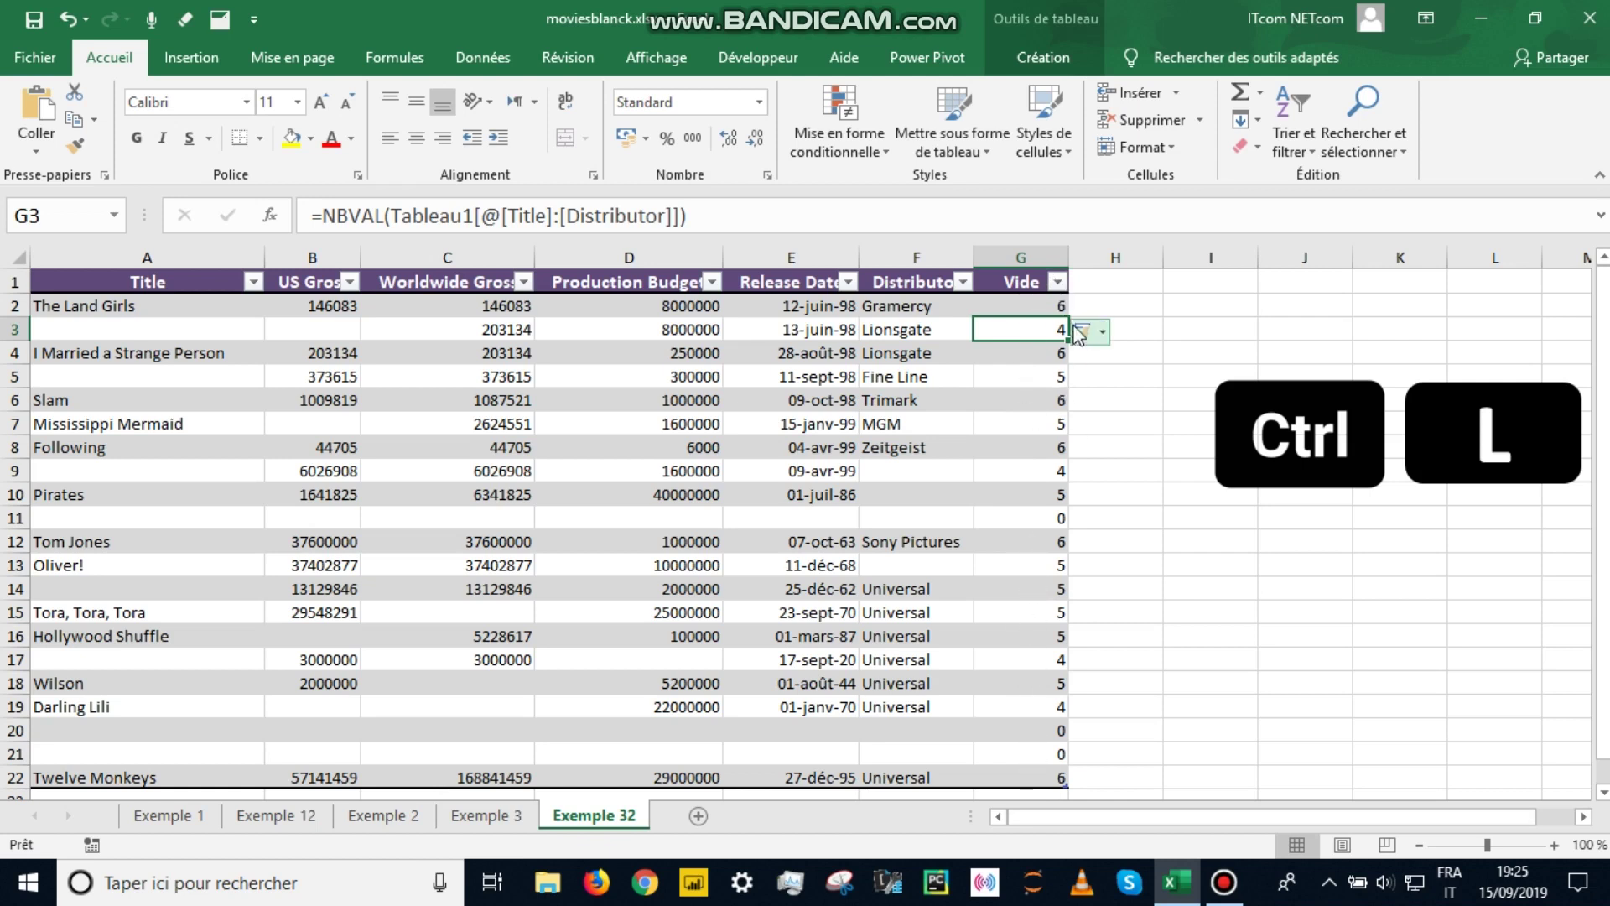
Filter the Vide column to show only the rows with the value 0.
left_click(1058, 283)
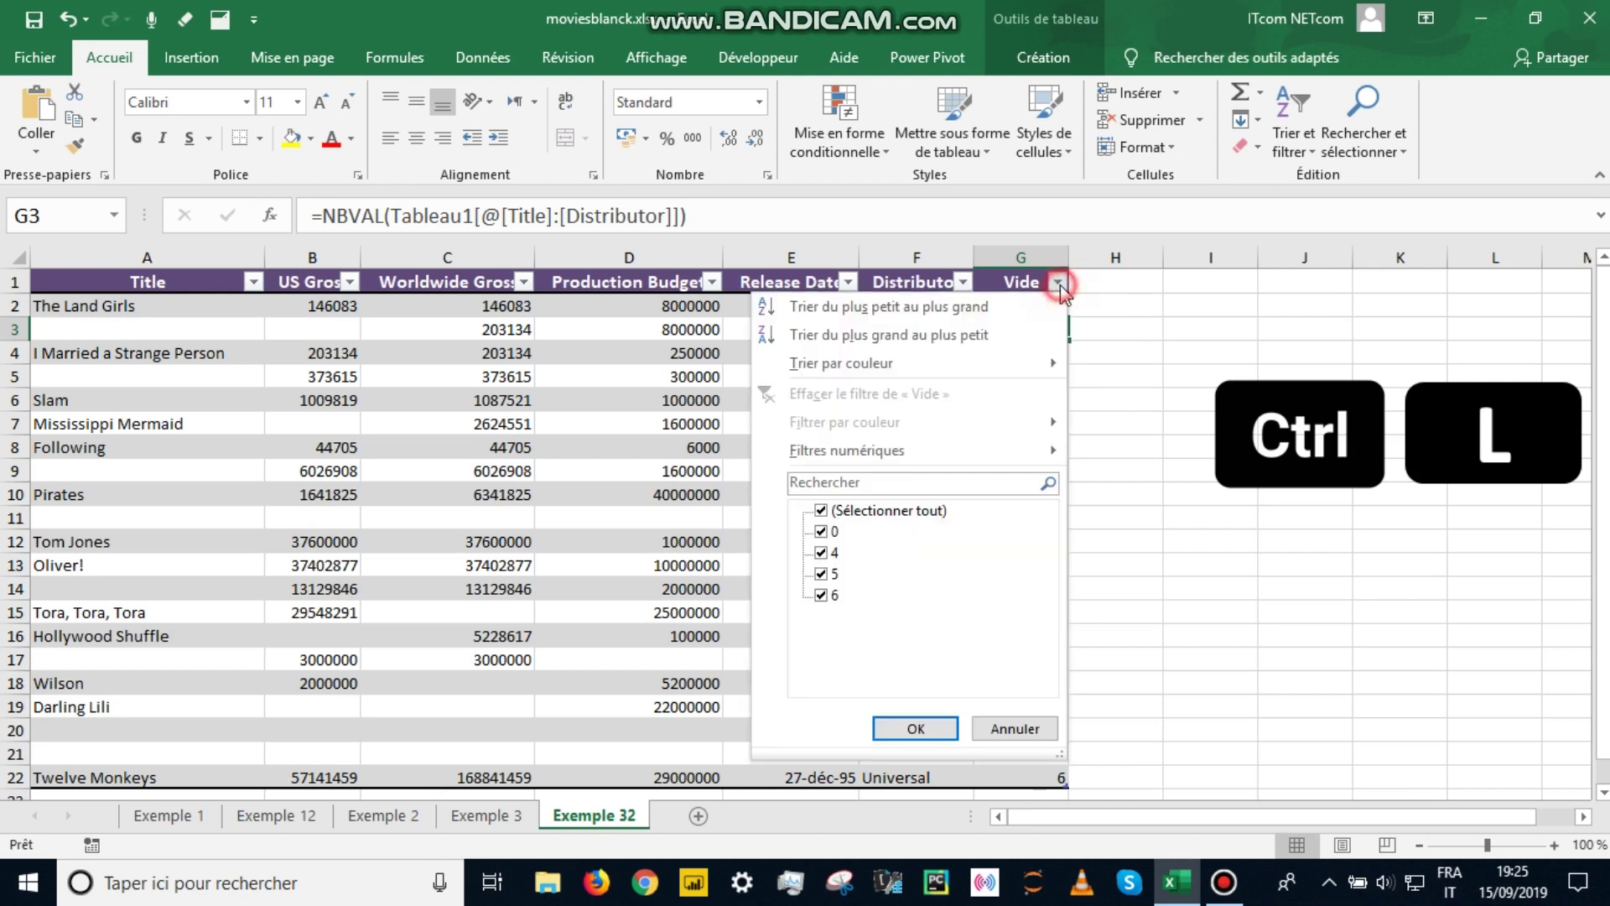
left_click(908, 513)
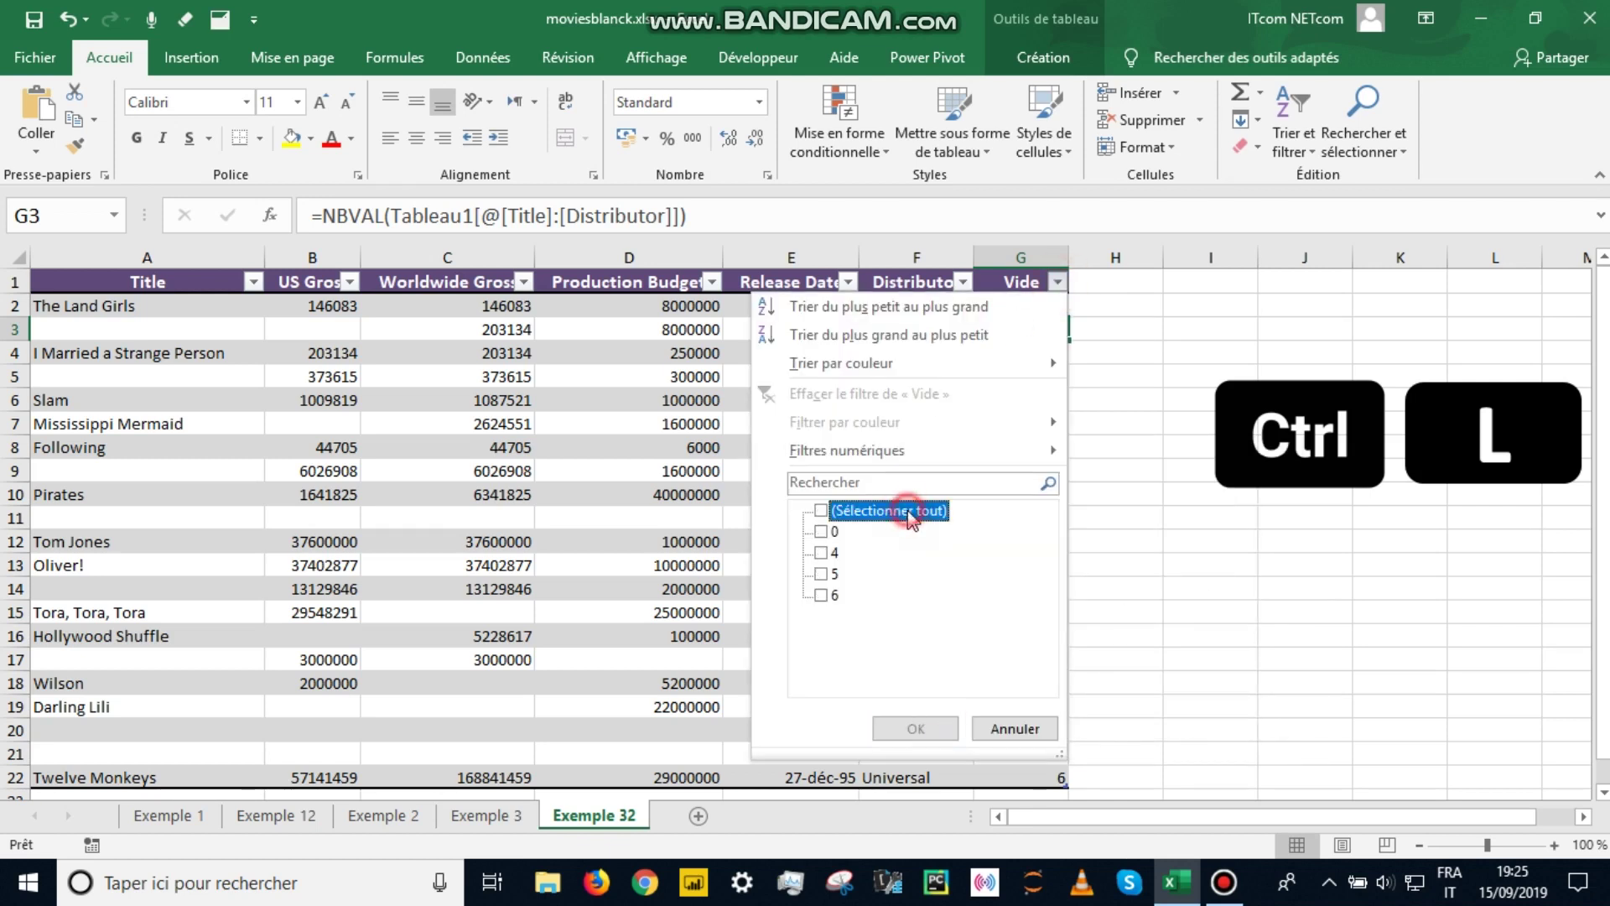
left_click(834, 532)
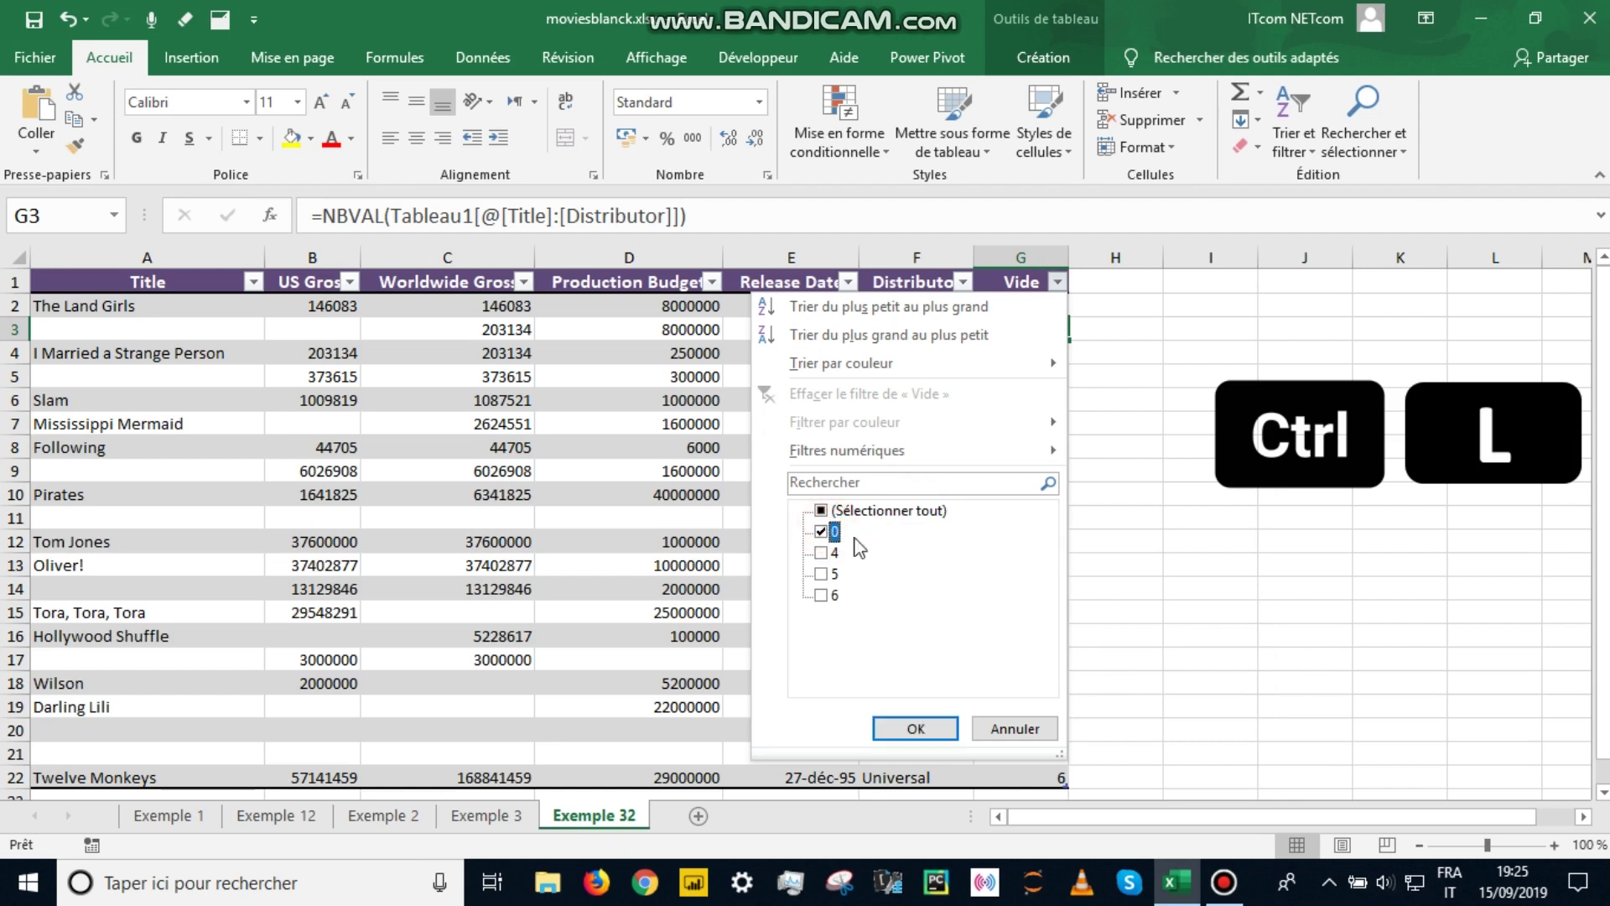
left_click(917, 728)
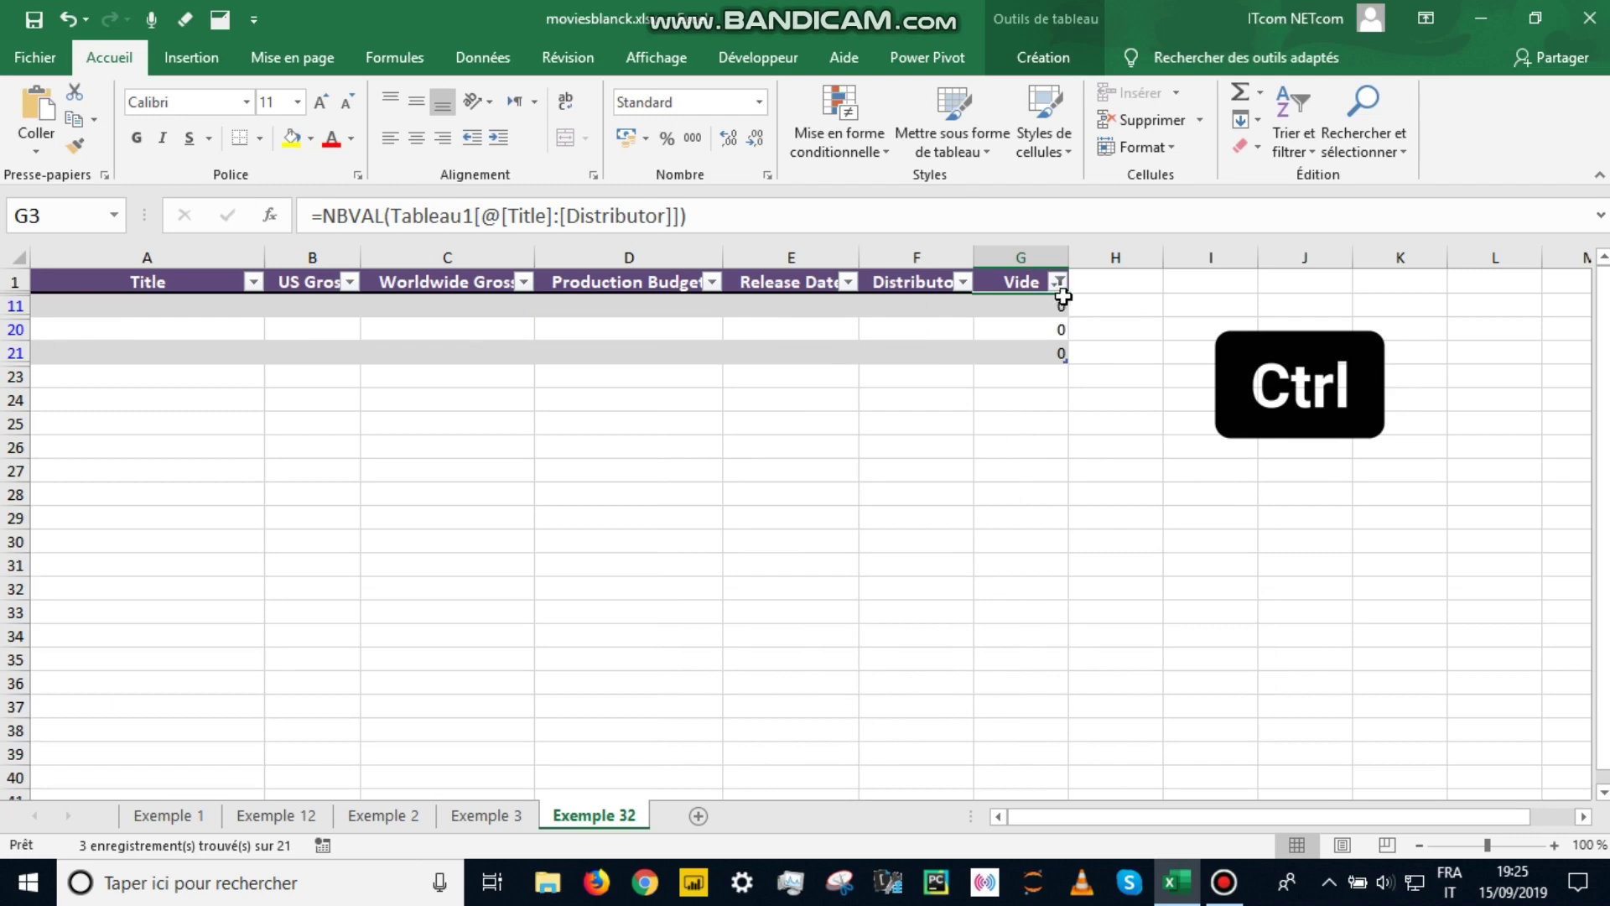
Delete the filtered blank rows 11, 20 and 21 from the sheet and deselect them.
left_click_drag(15, 352, 33, 307)
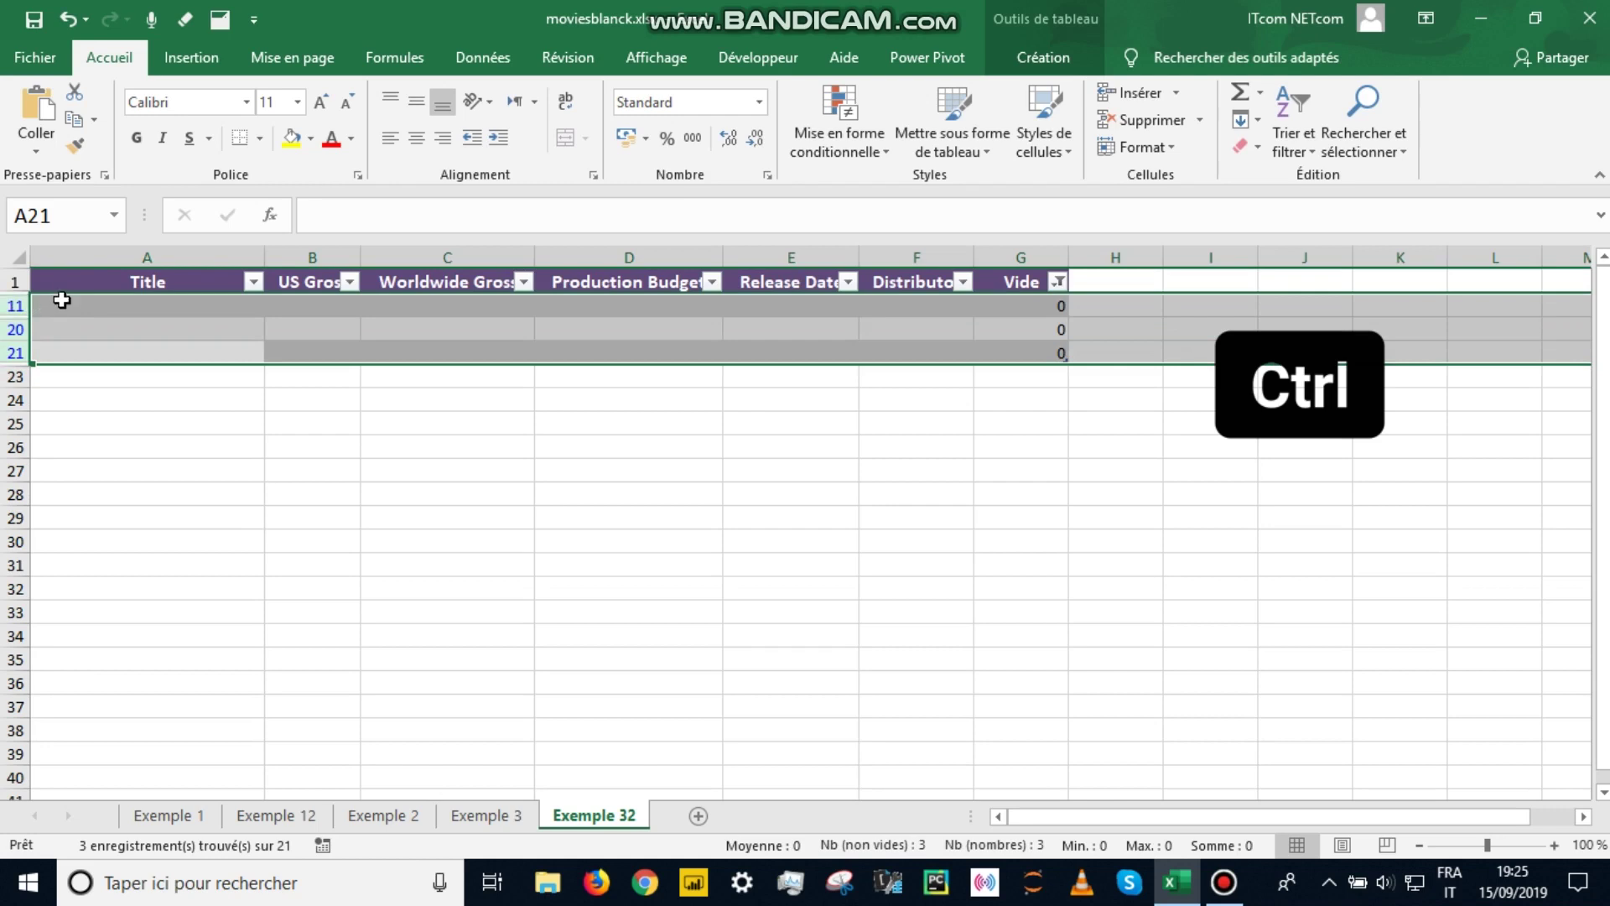
right_click(14, 305)
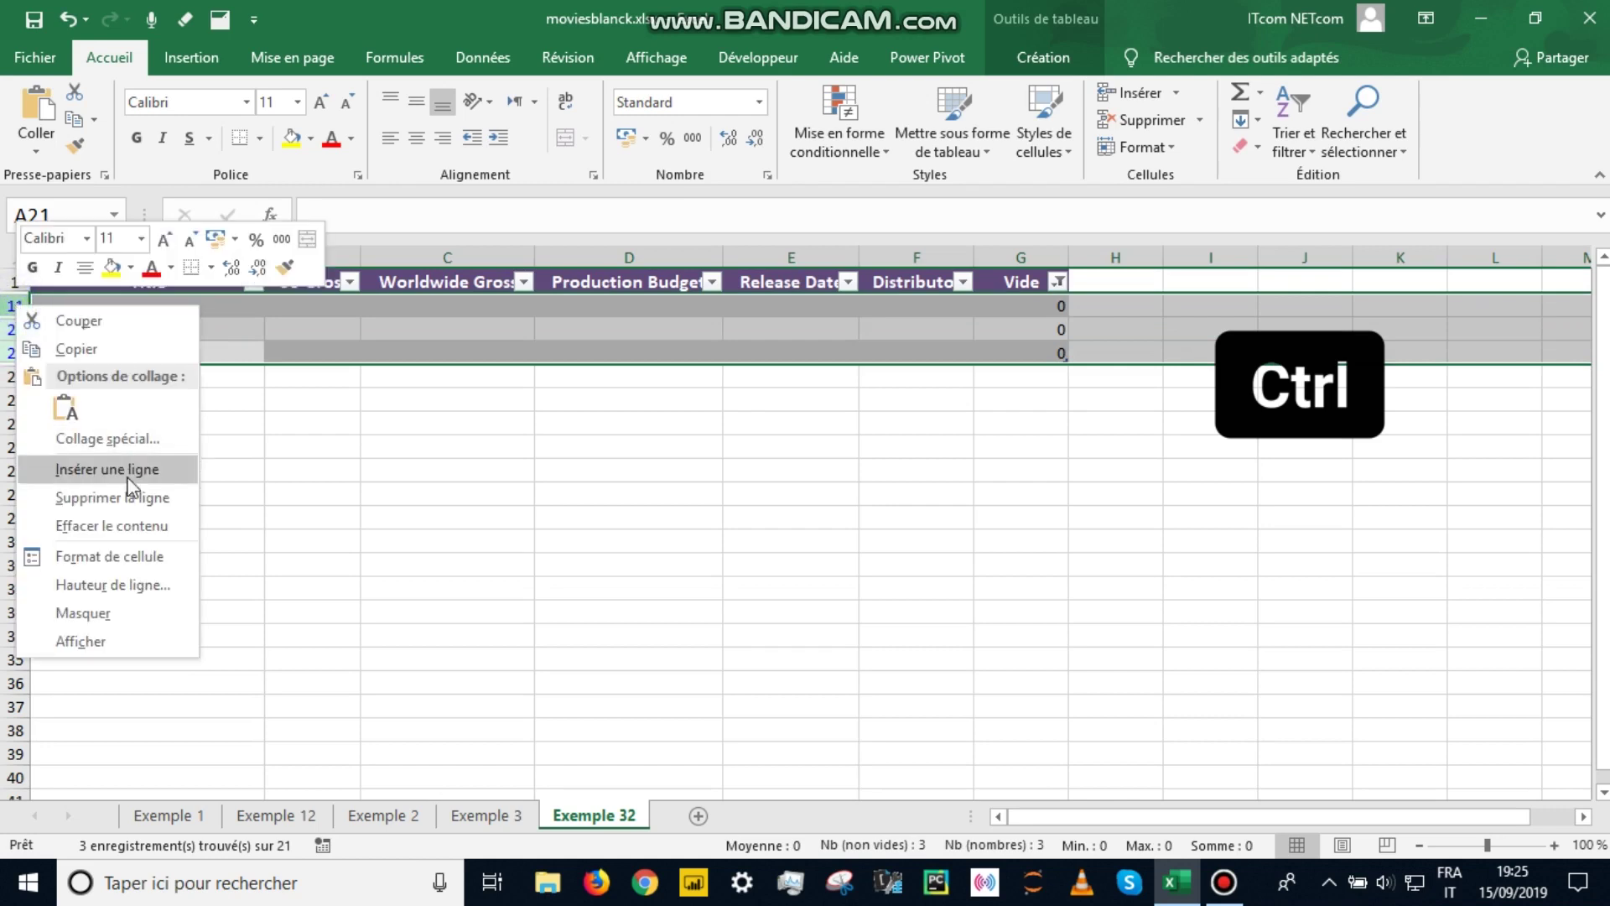
left_click(126, 497)
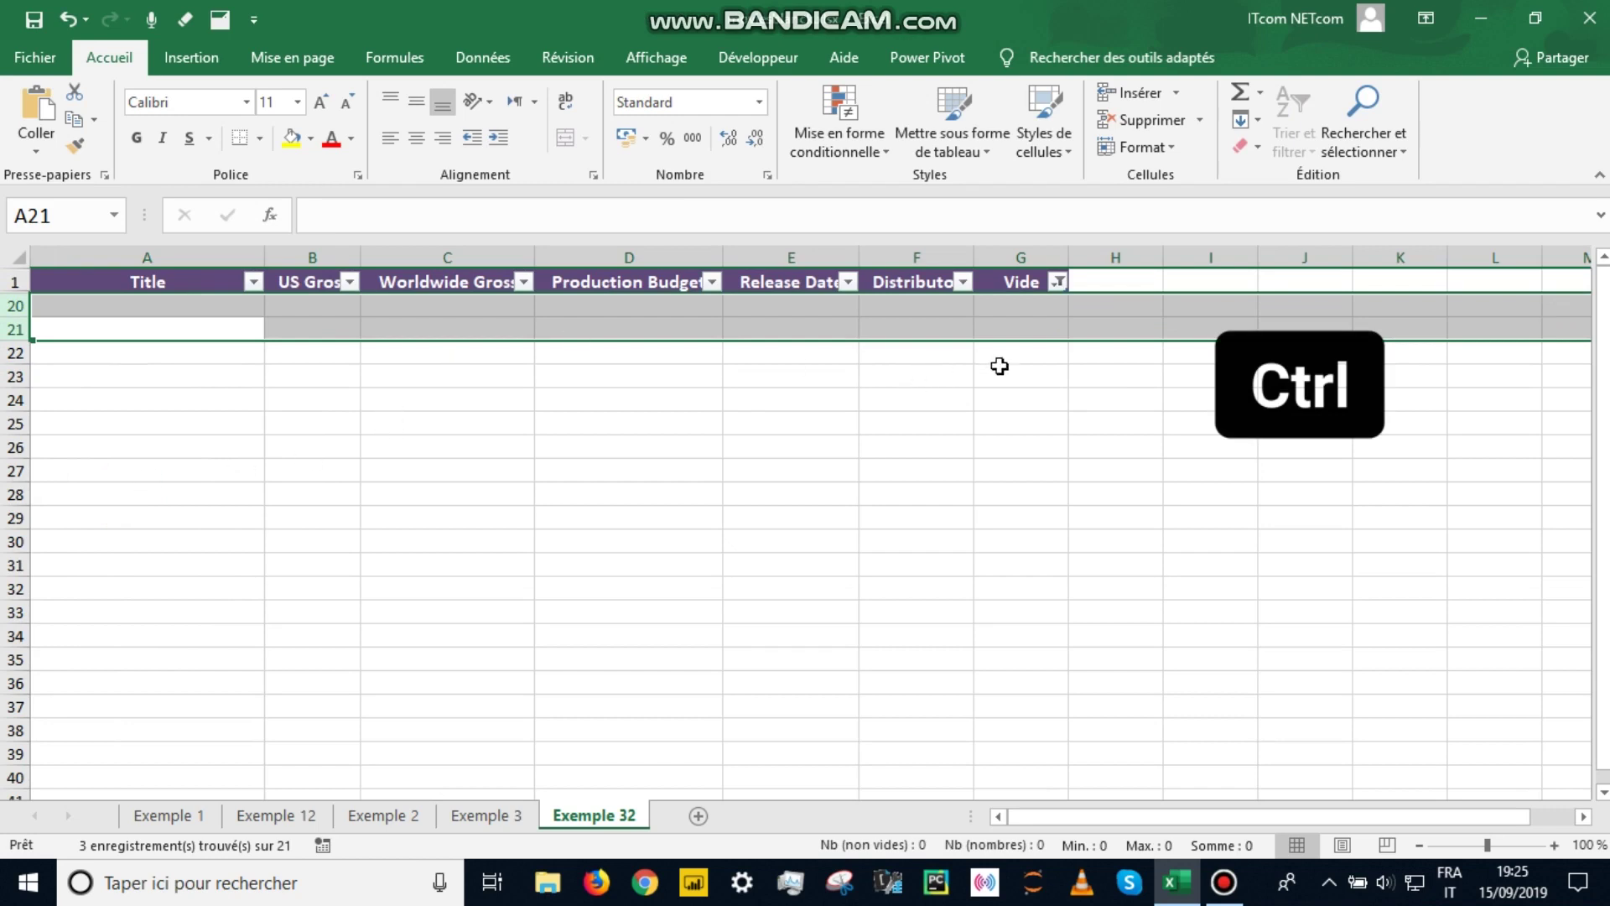
left_click(1050, 373)
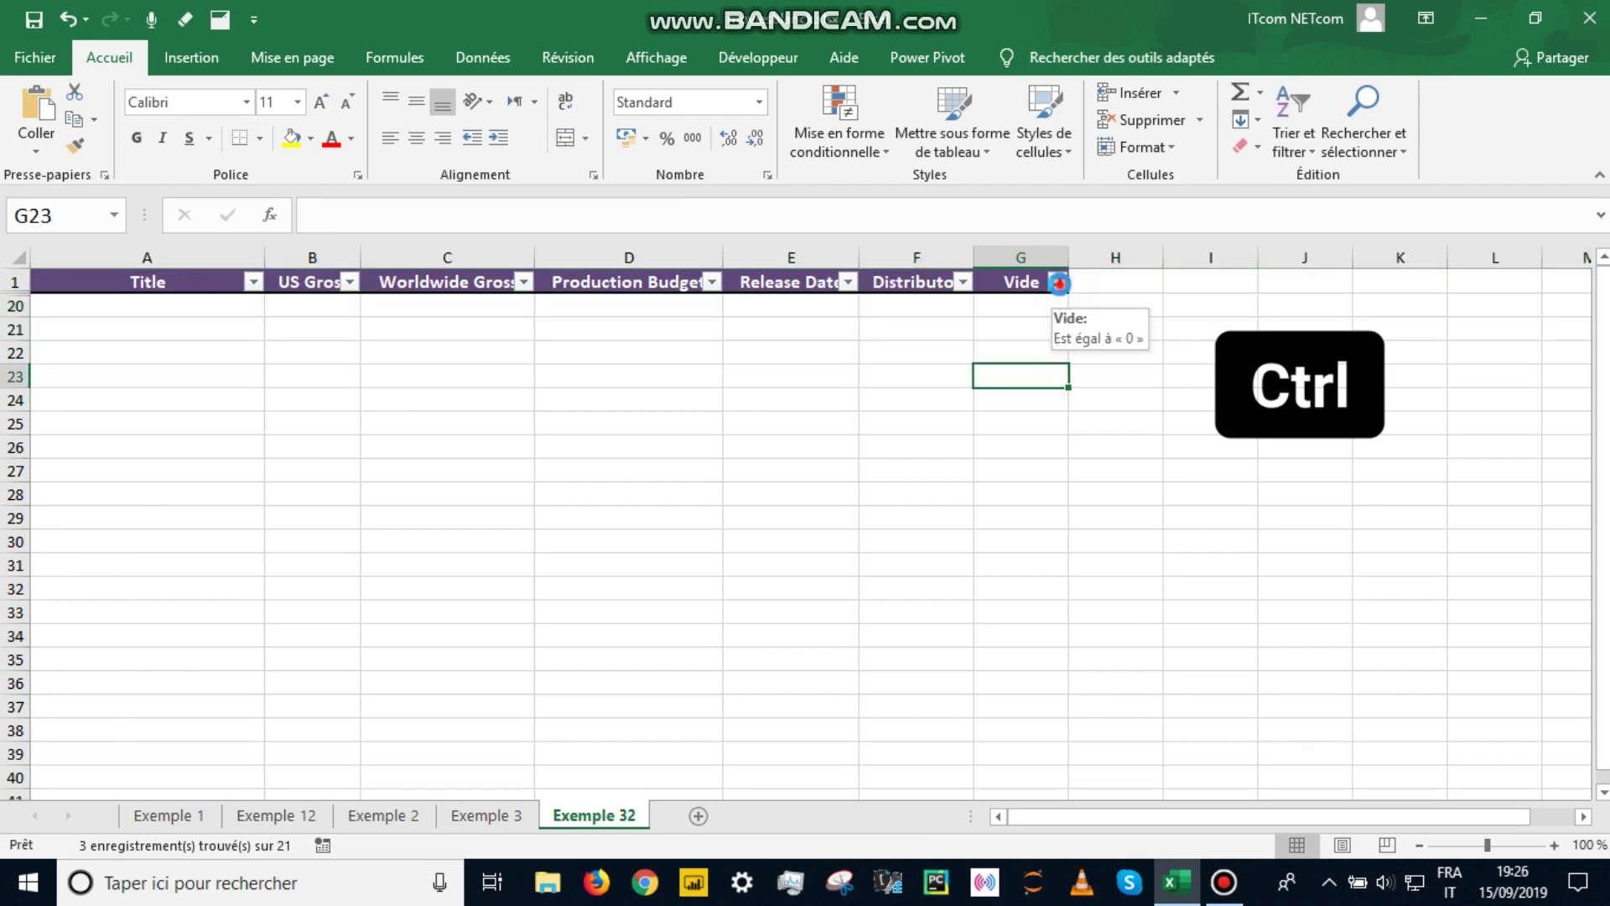
Clear the filter on the Vide column to bring back all remaining movie rows.
left_click(1058, 283)
left_click(944, 392)
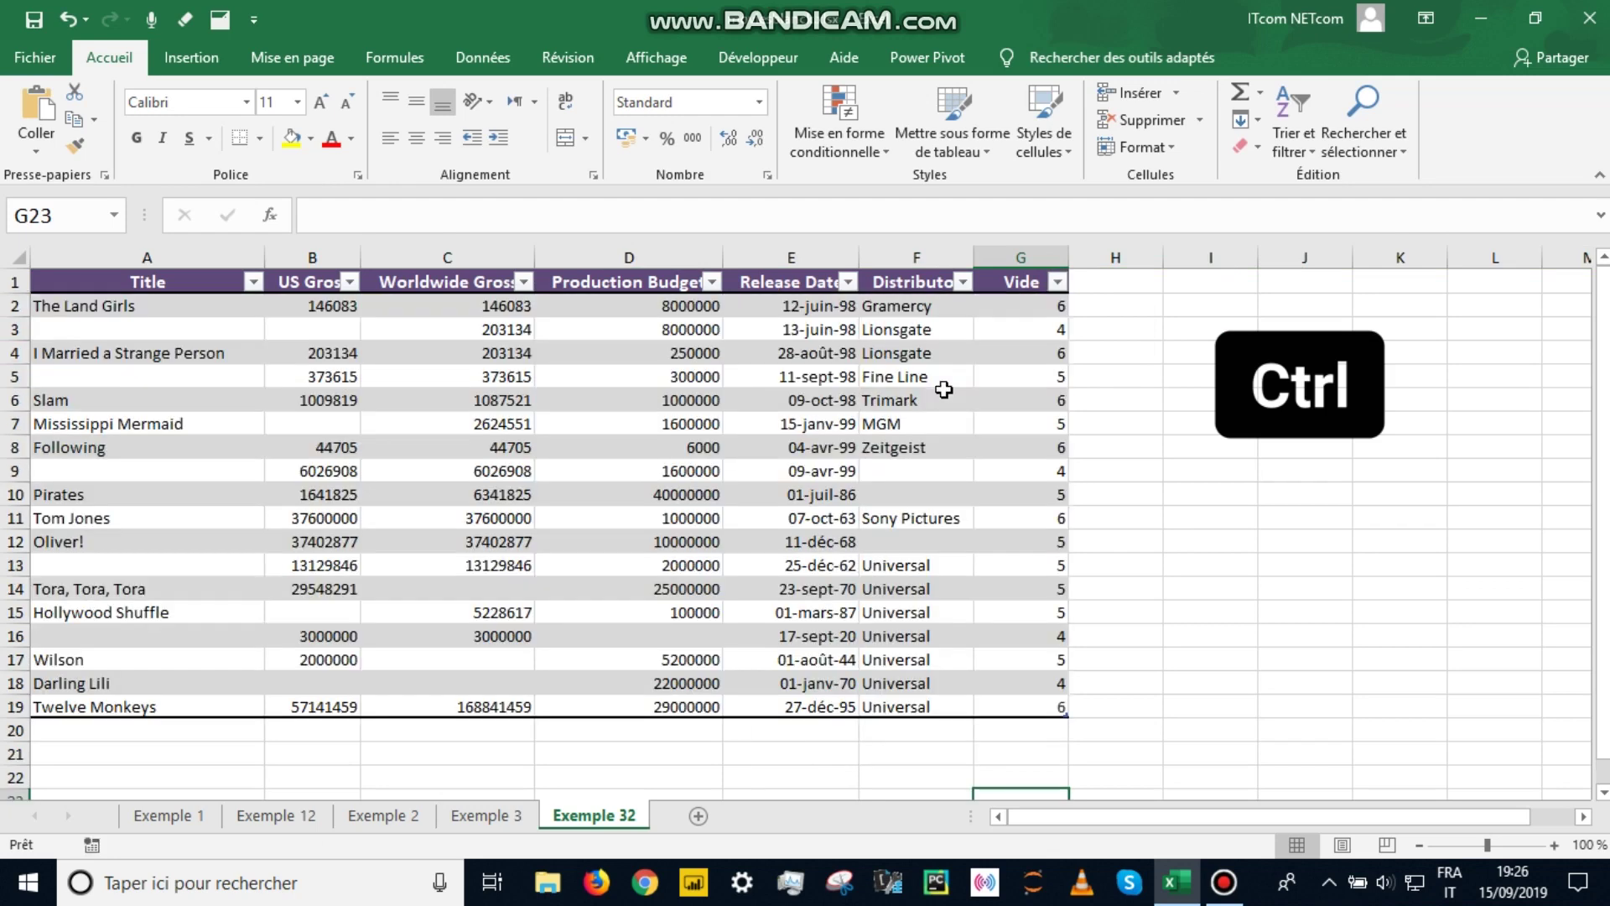
key("ctrl+l")
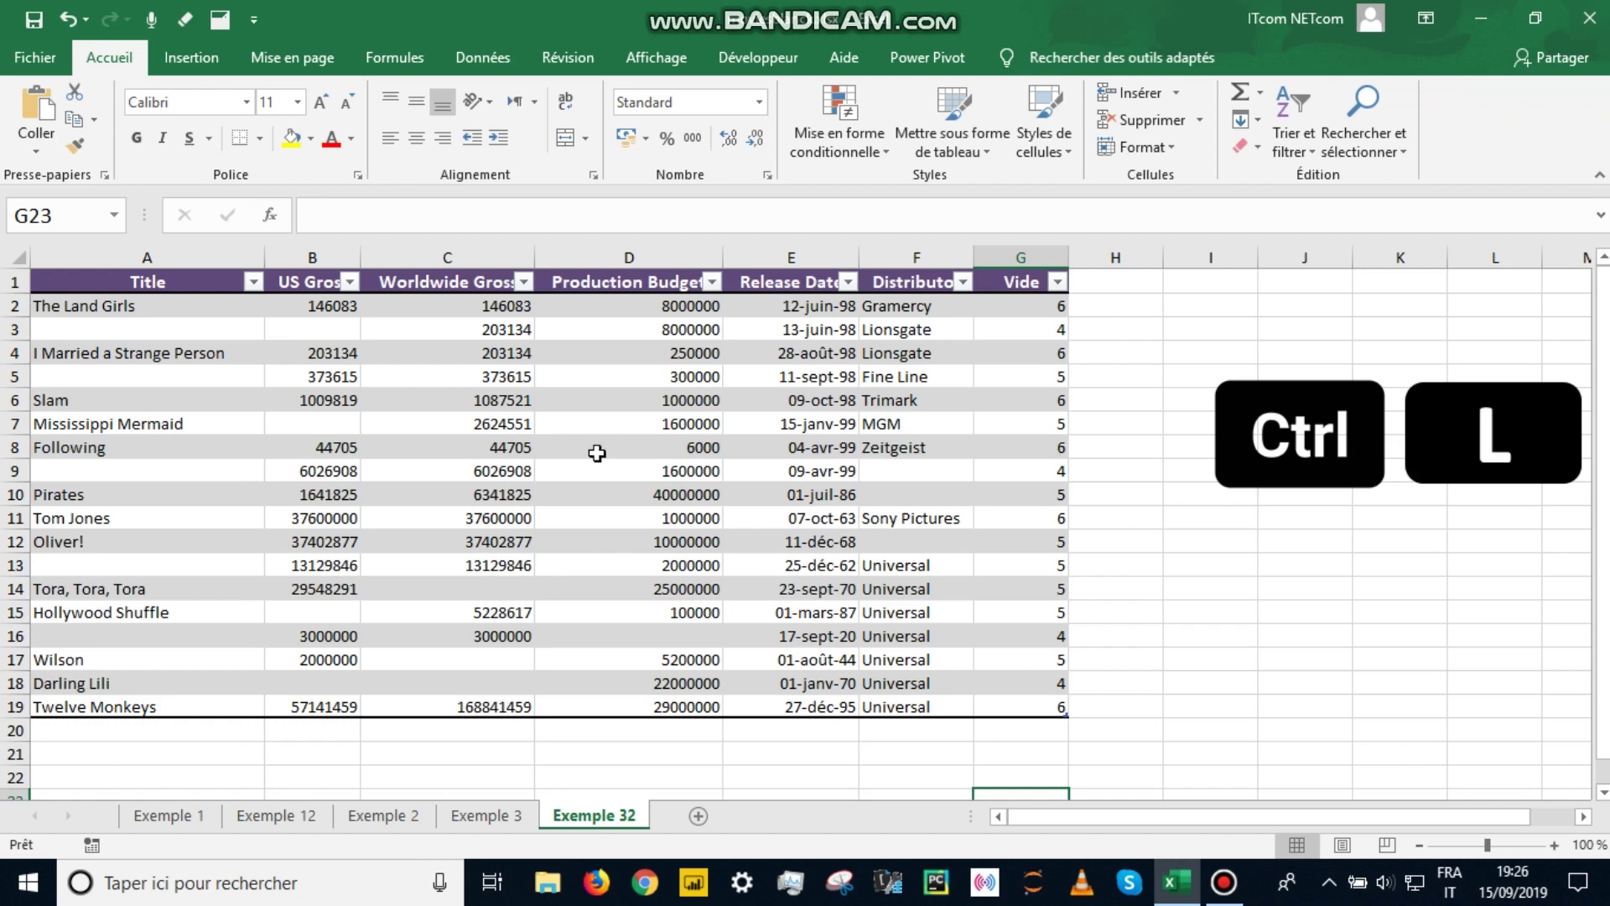
Delete the Vide helper column G from the sheet and deselect it.
left_click(1022, 259)
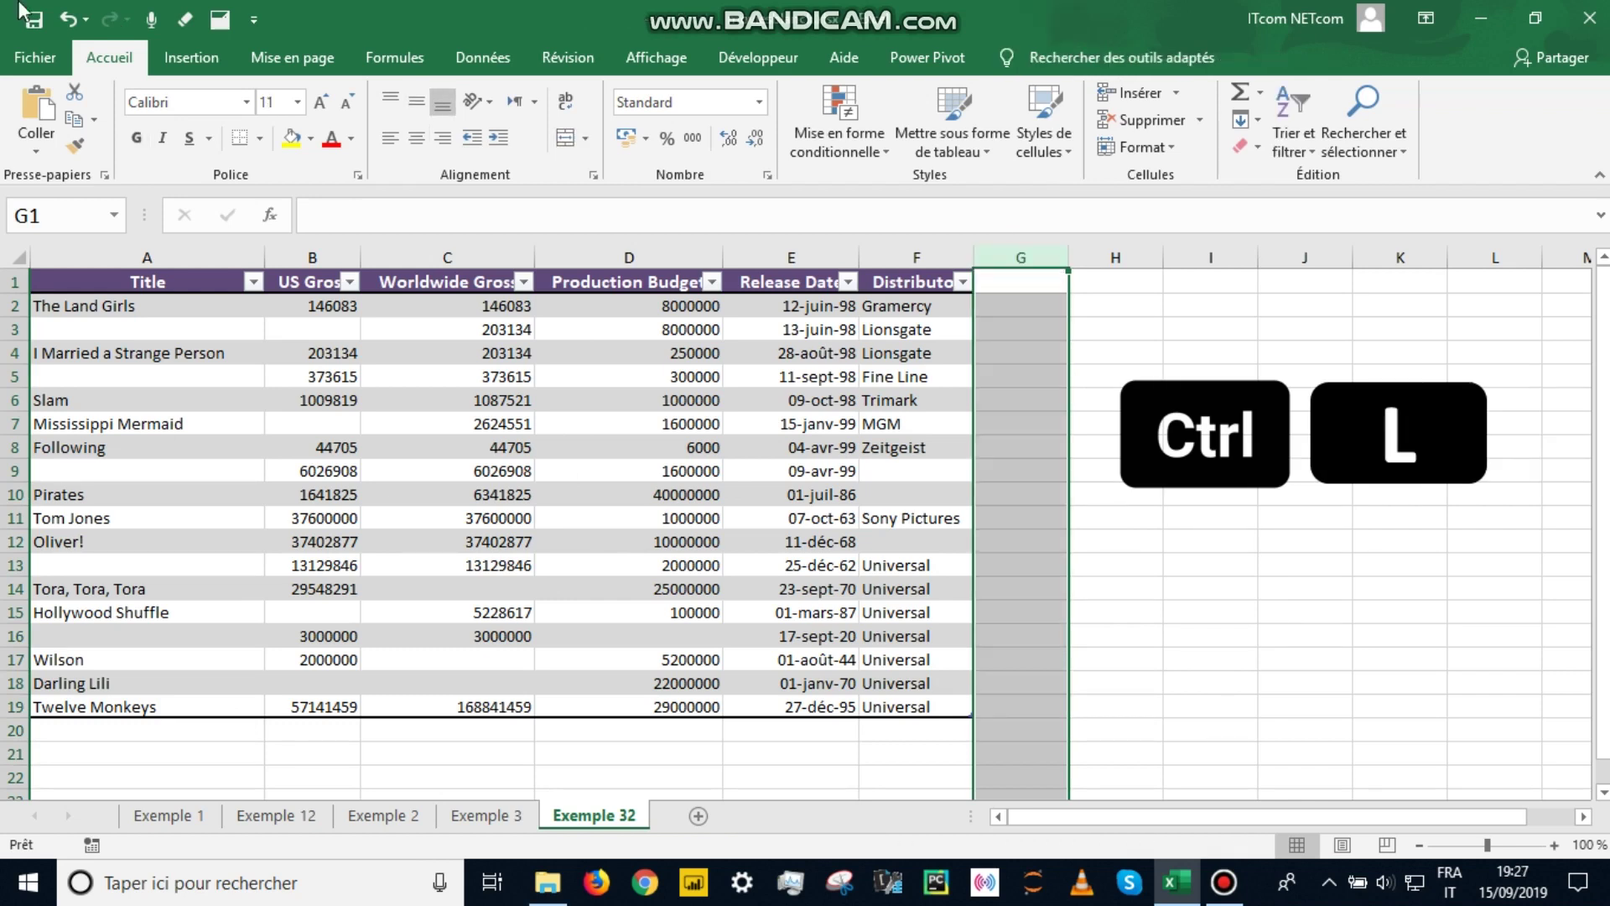
left_click(67, 19)
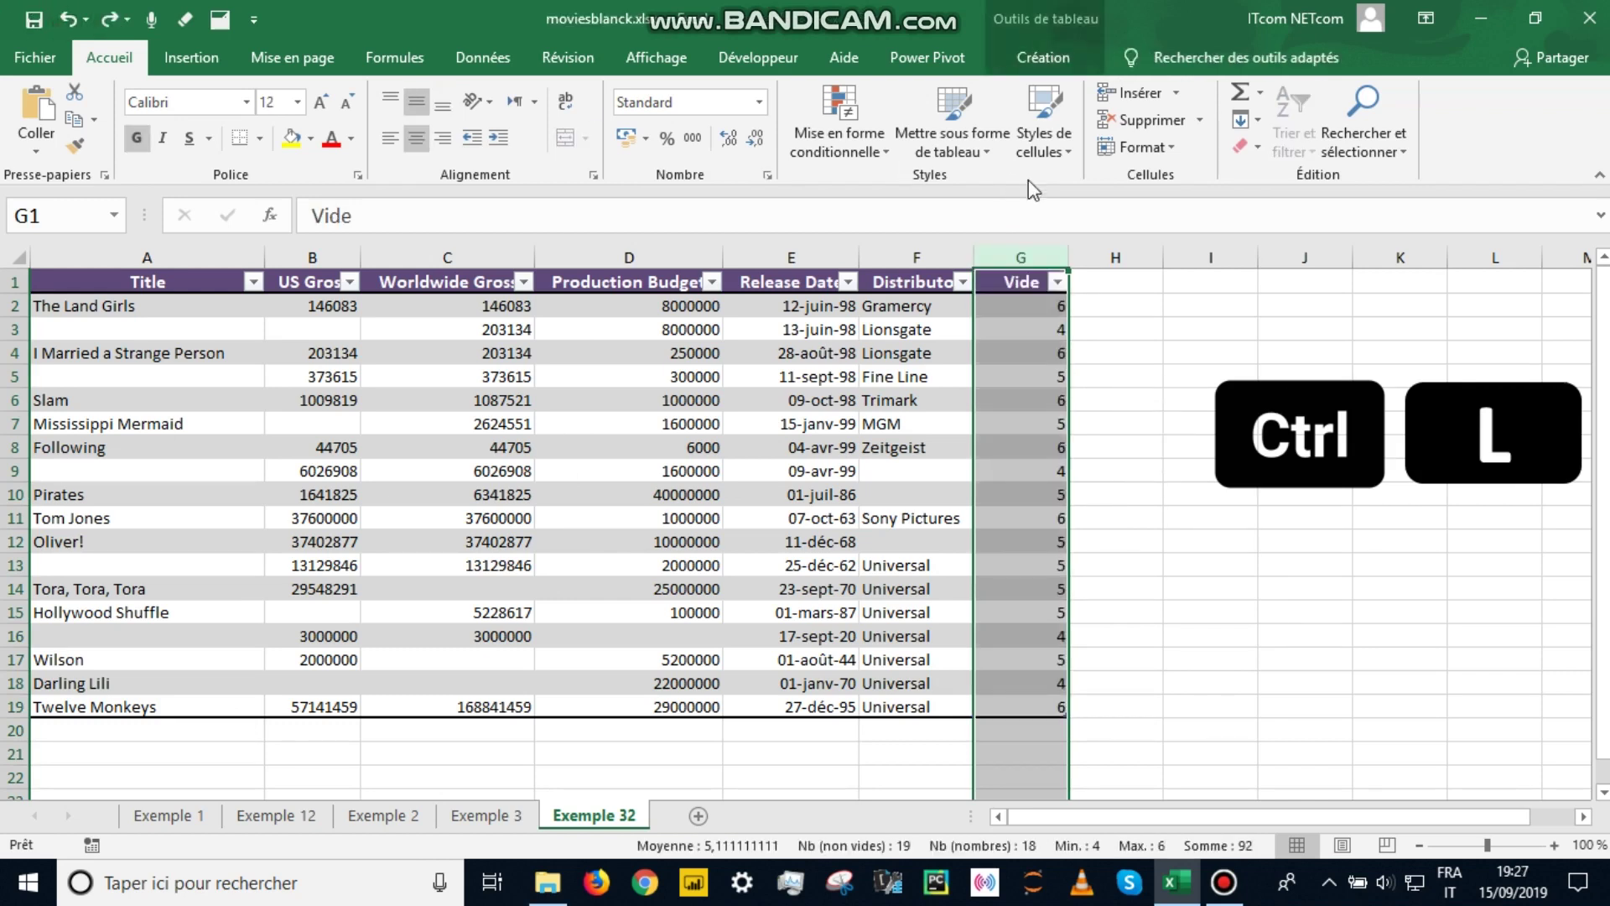
right_click(1024, 257)
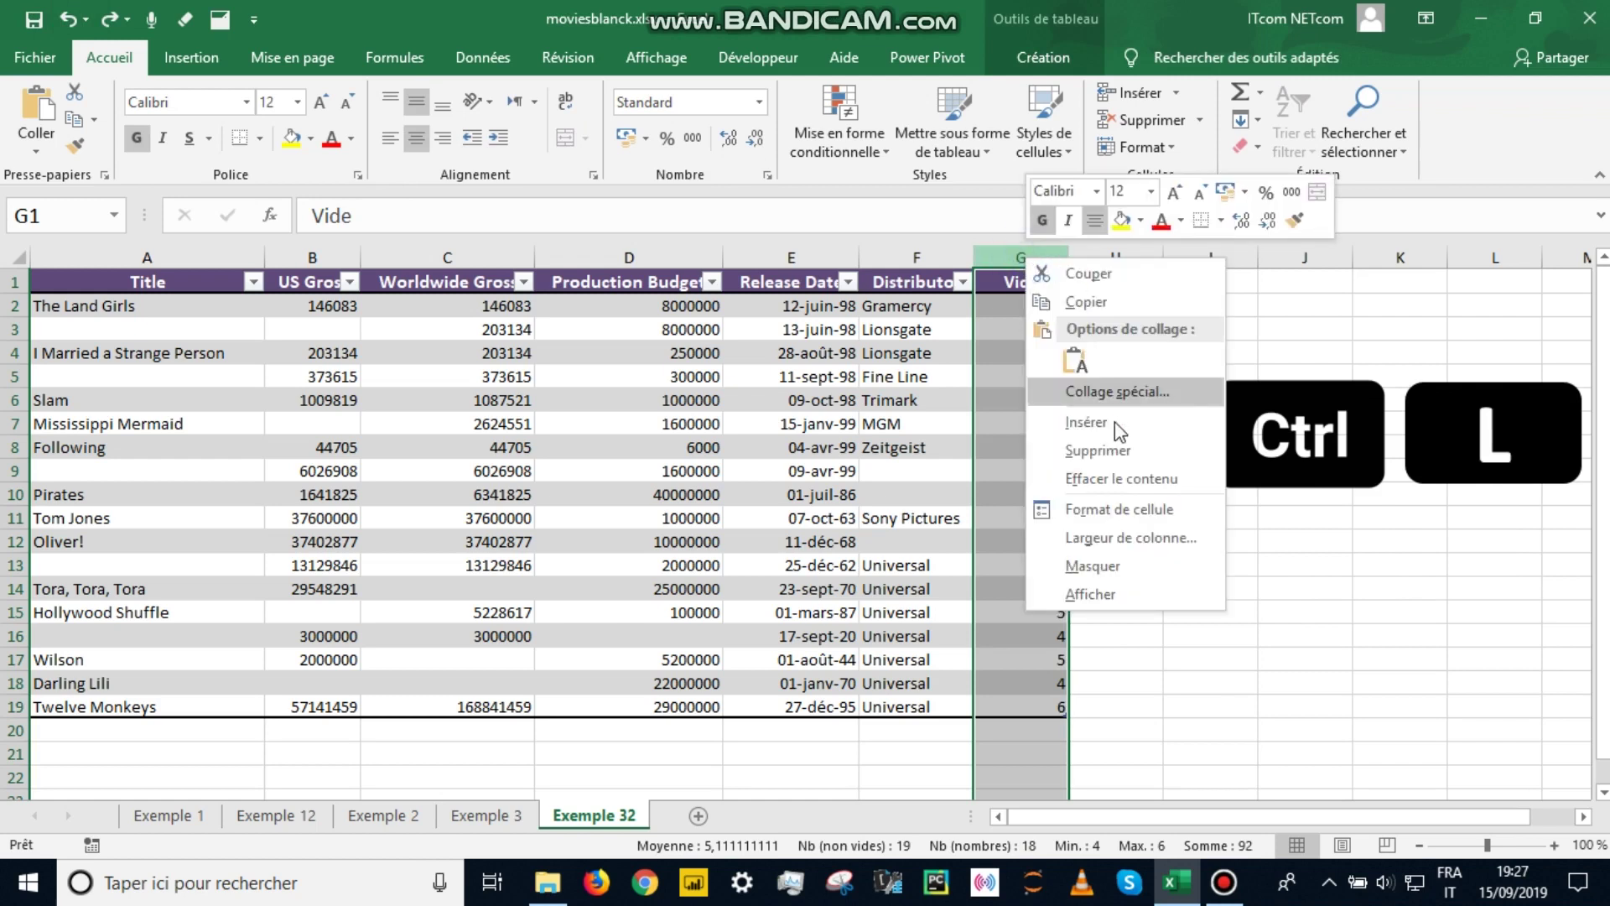
left_click(1109, 451)
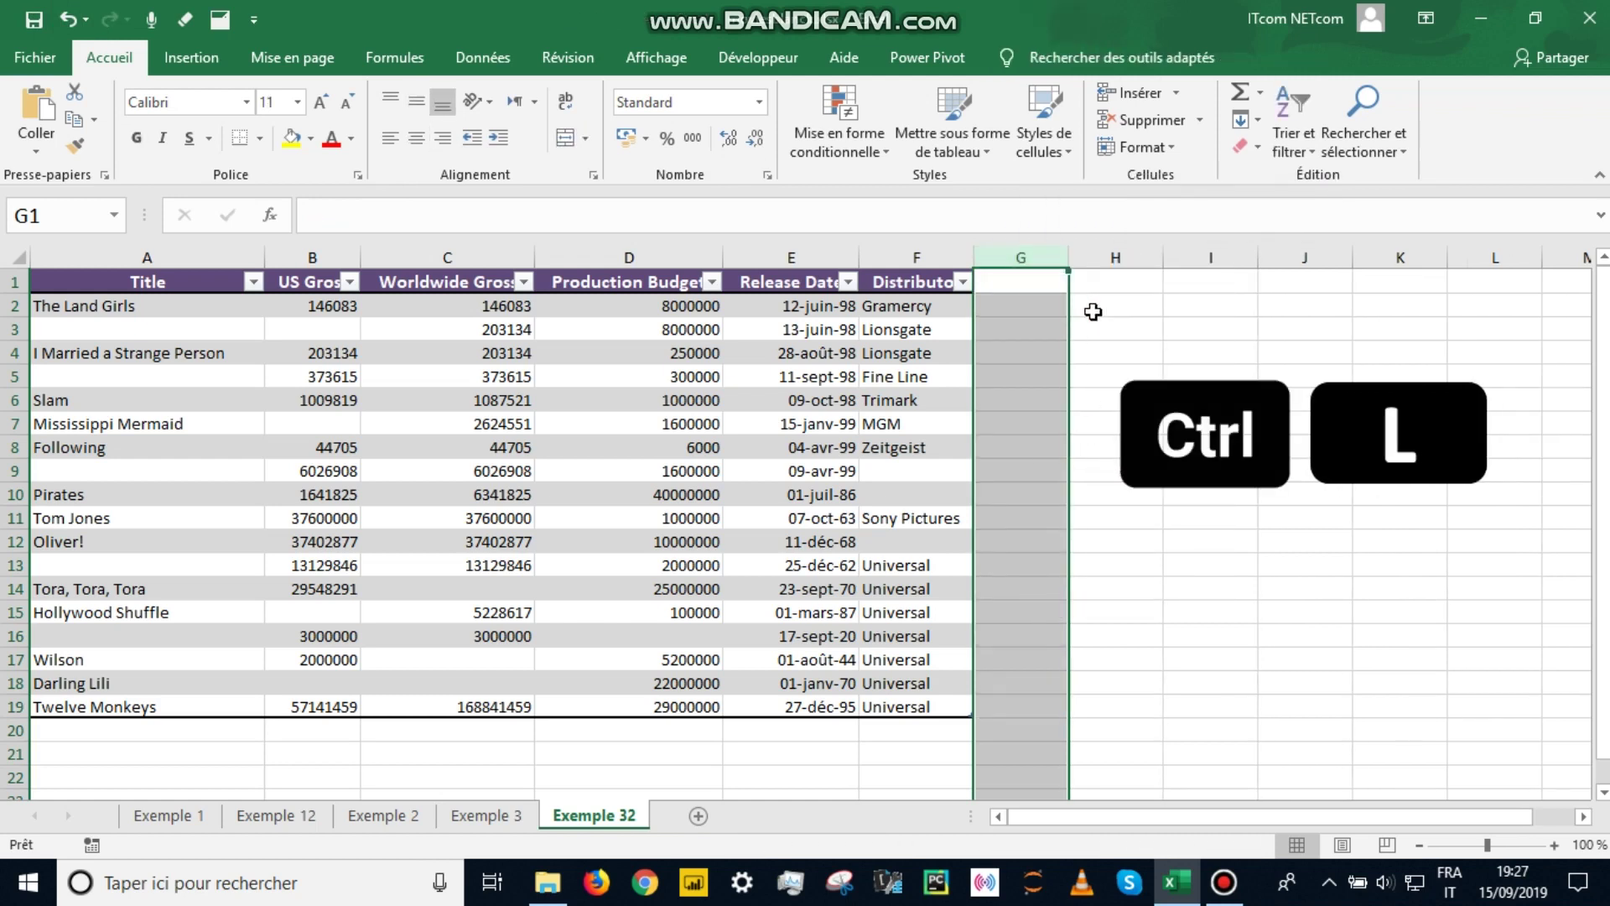
left_click(1080, 353)
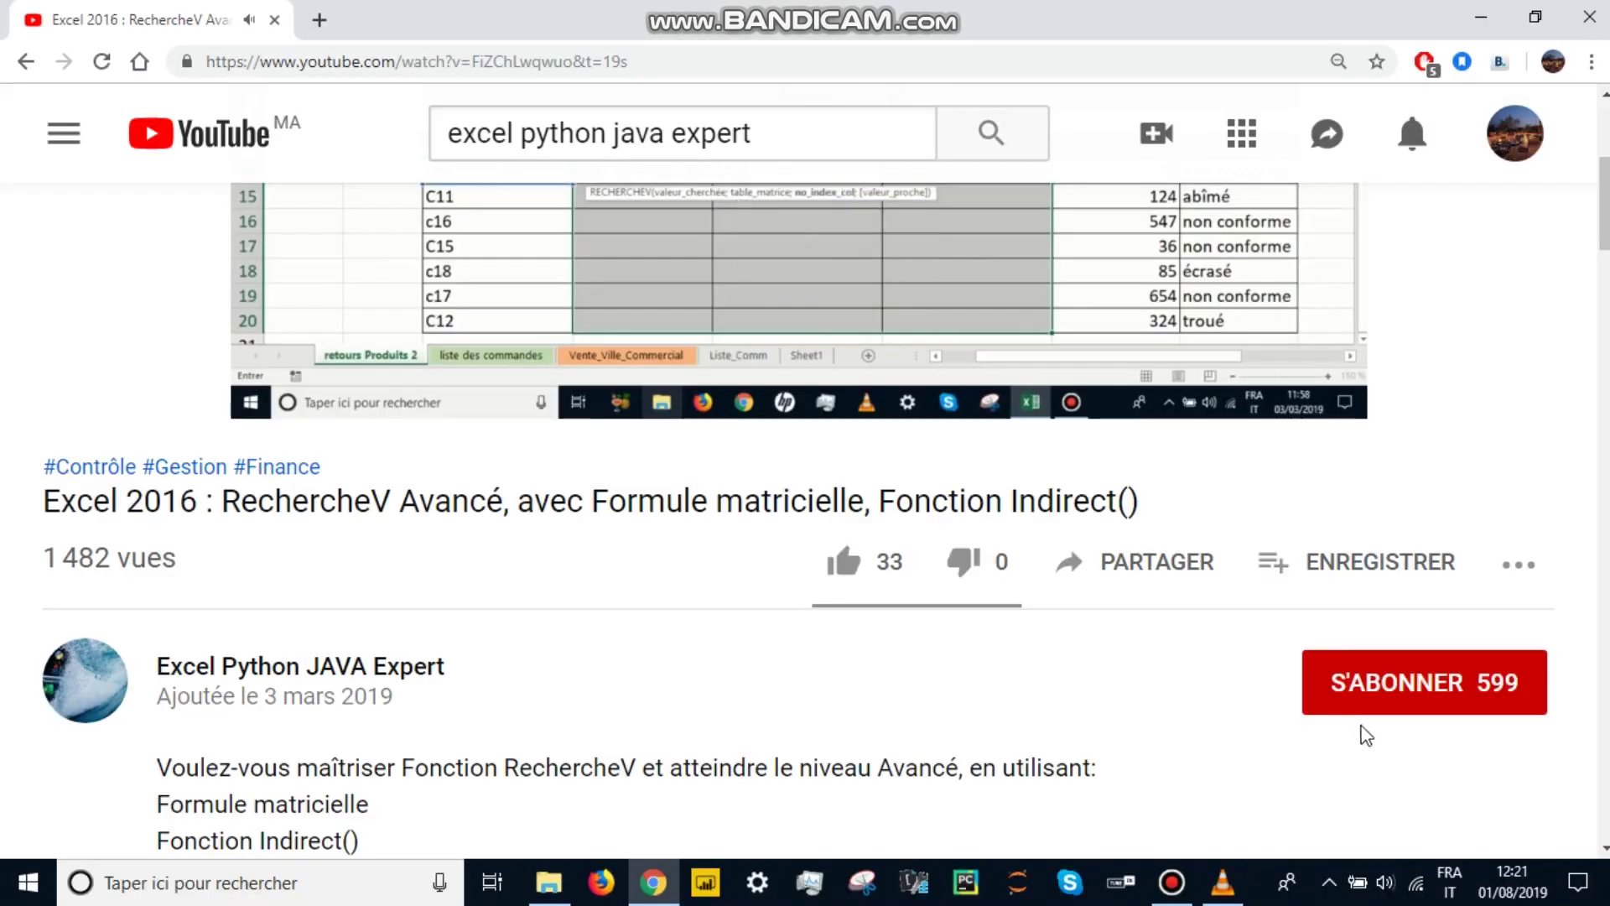
On YouTube, subscribe to the Excel Python JAVA Expert channel with notifications turned on and like its RechercheV Avancé video.
left_click(1411, 698)
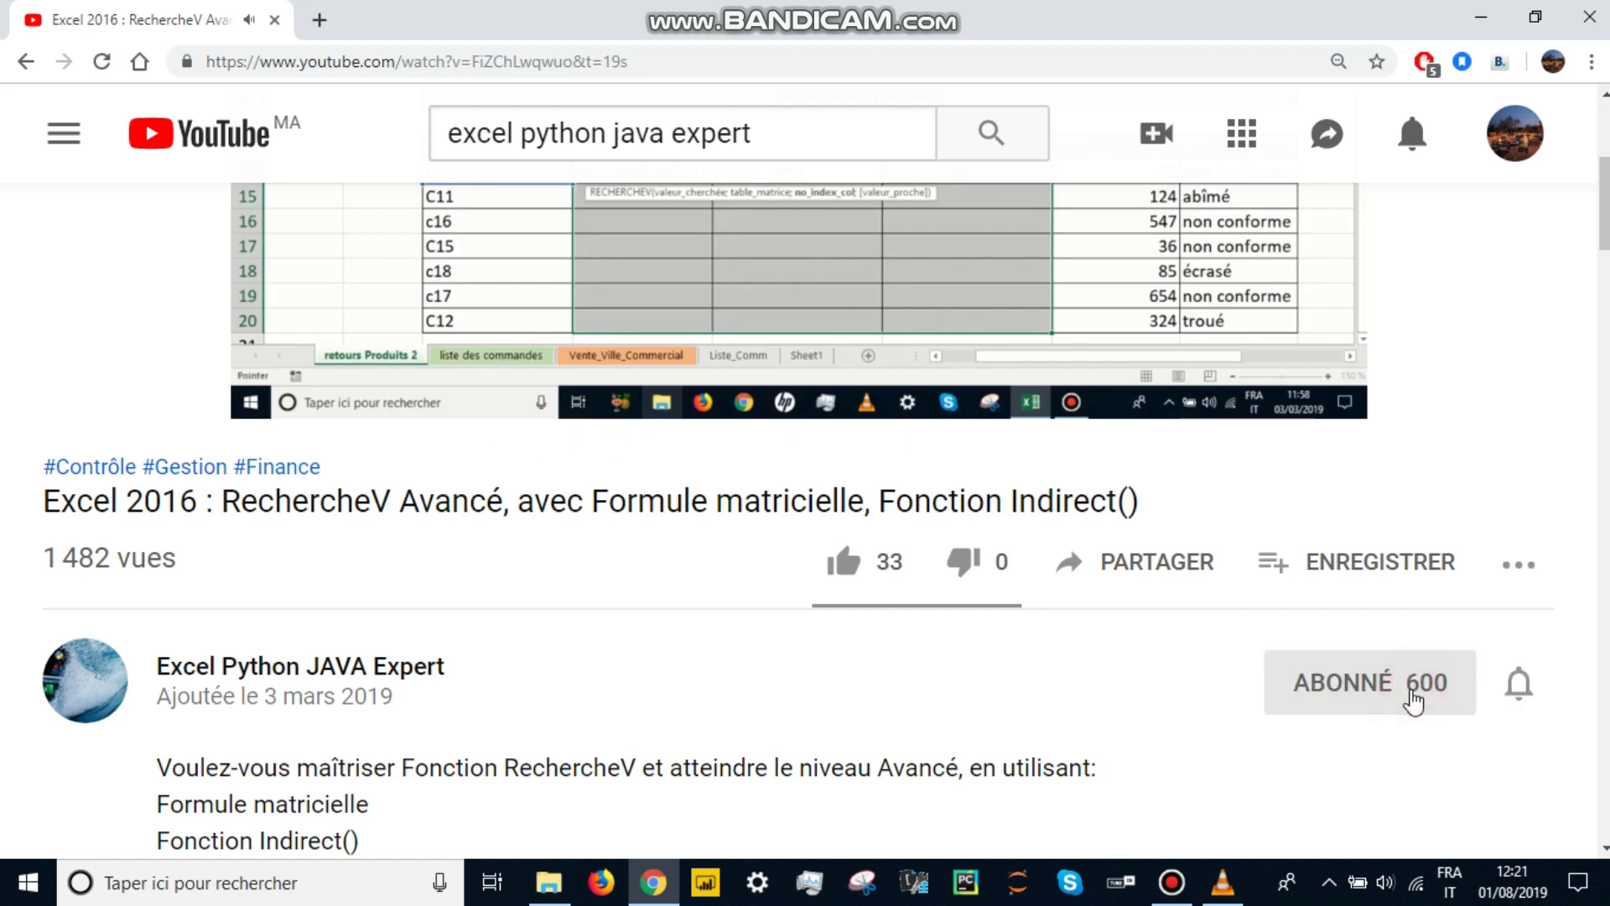
left_click(1519, 686)
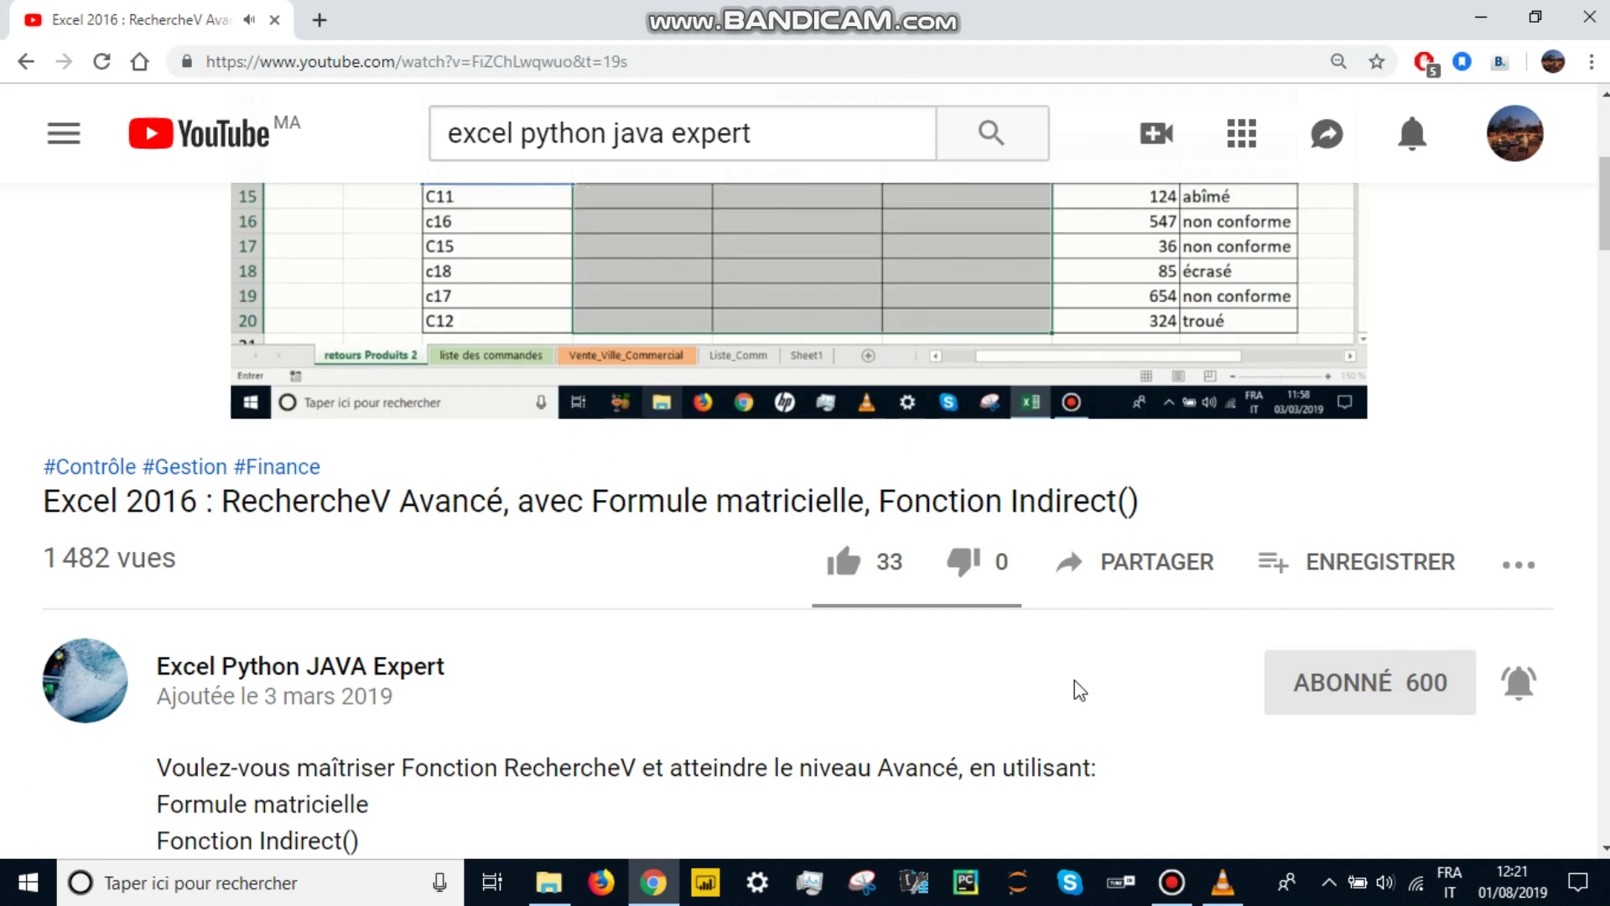
left_click(857, 577)
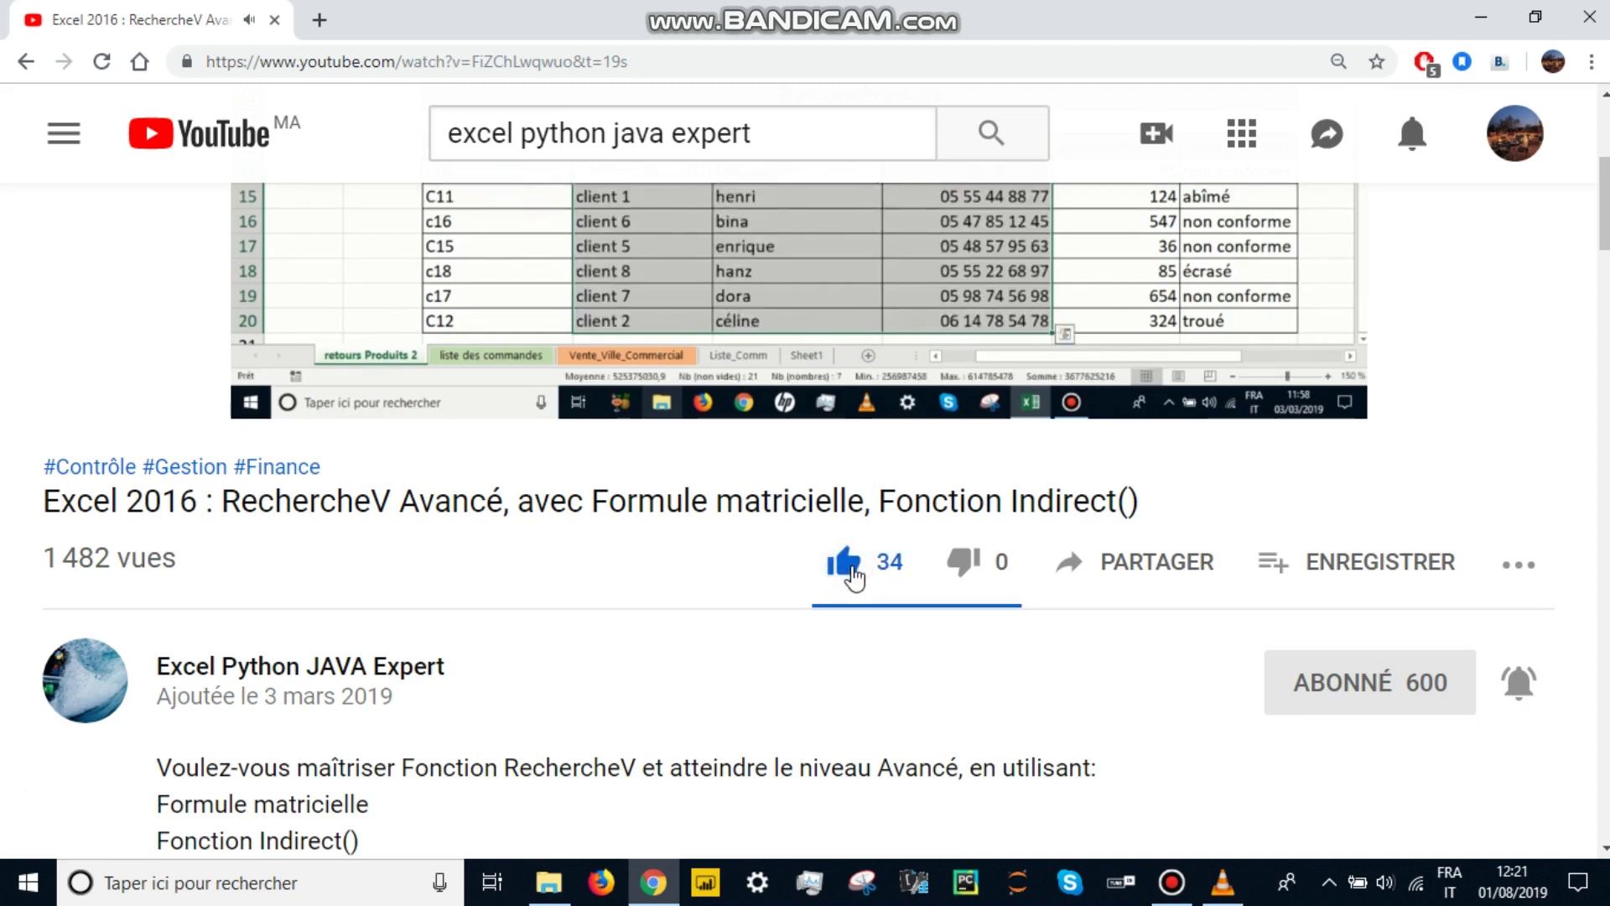